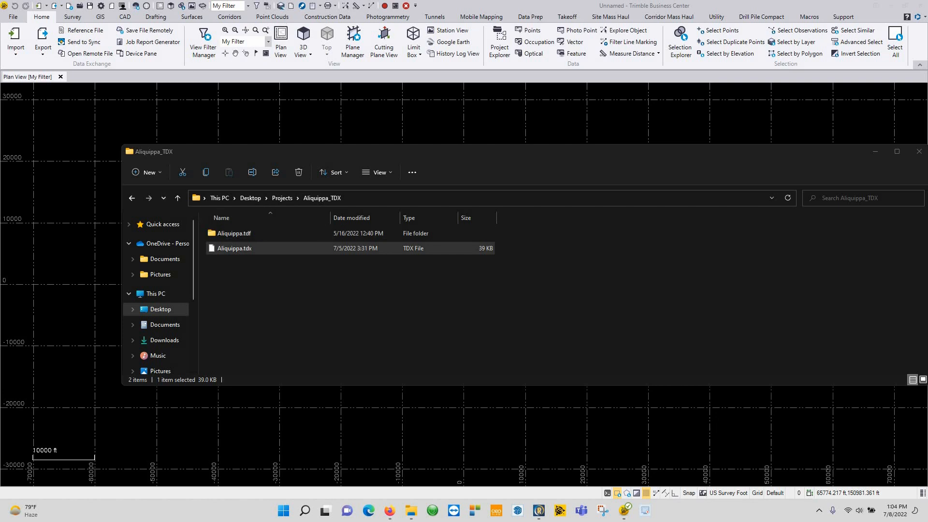
Step: Bring Trimble Business Center to the front with the Point Clouds ribbon tab showing
click(272, 16)
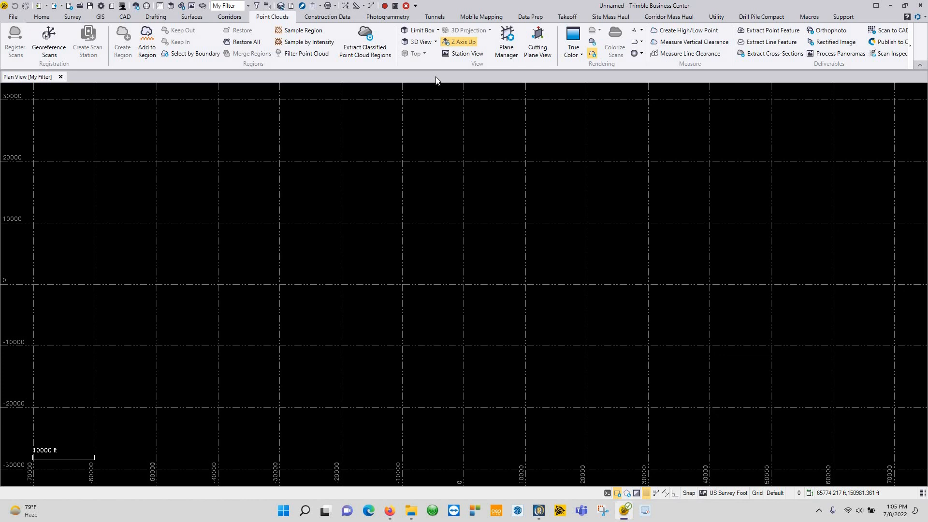
Step: Drag Aliquippa.tdx from the Aliquippa_TDX folder onto the plan view to import it
click(411, 510)
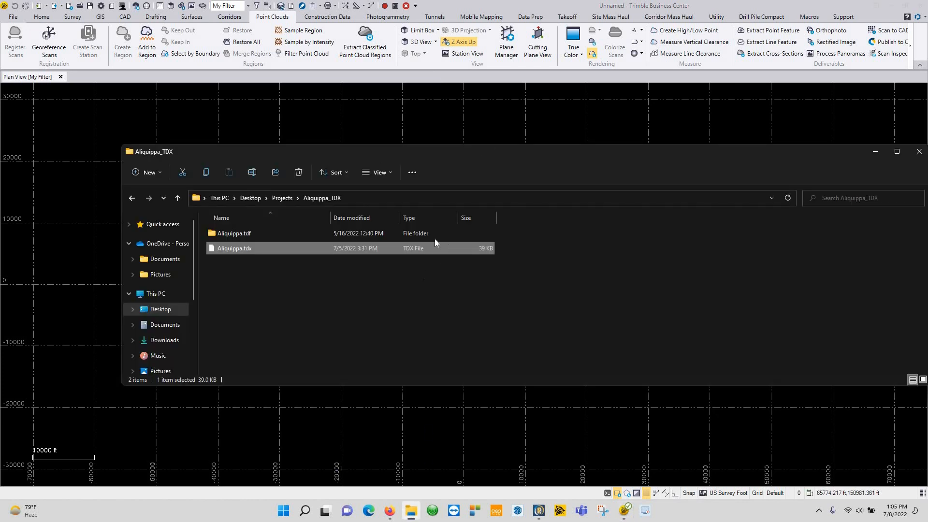
drag(241, 151, 435, 140)
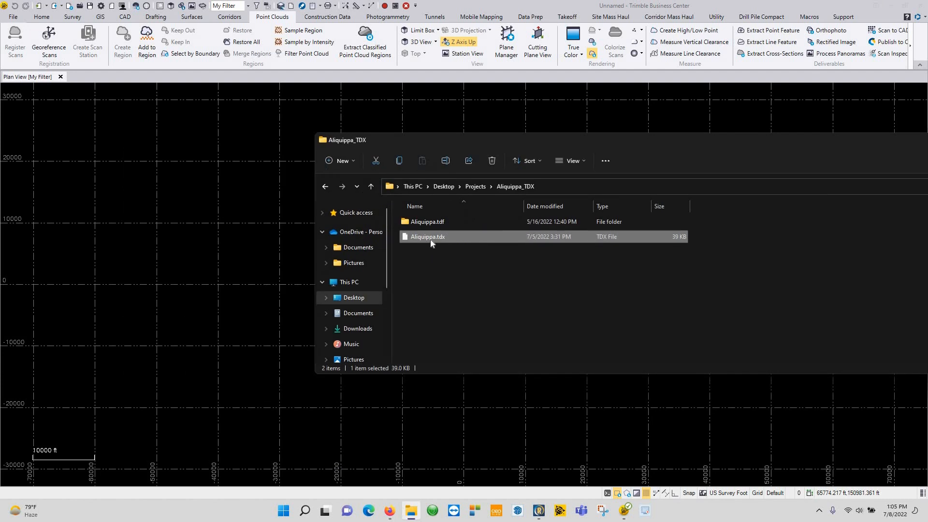
drag(171, 270, 172, 271)
Step: In X7 Data Import Options, enable Create 3D panorama for Station View
drag(594, 179, 578, 184)
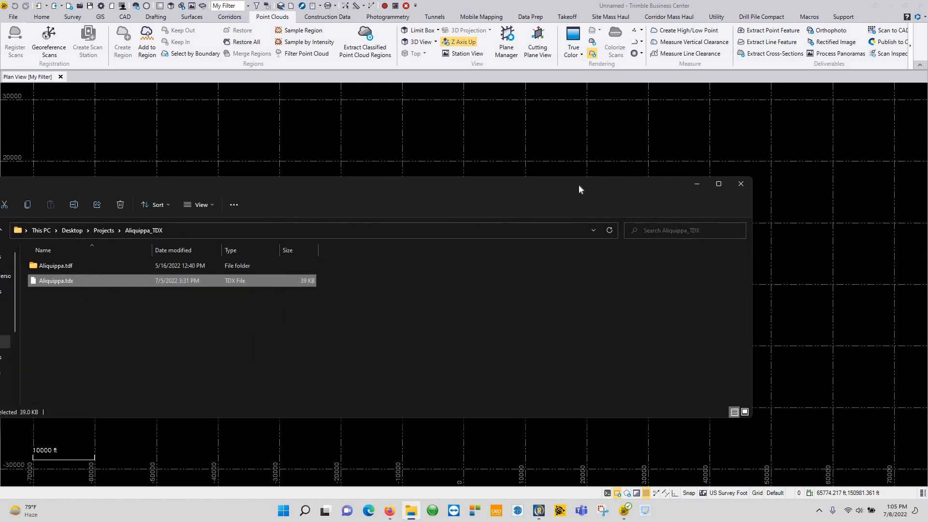
click(697, 184)
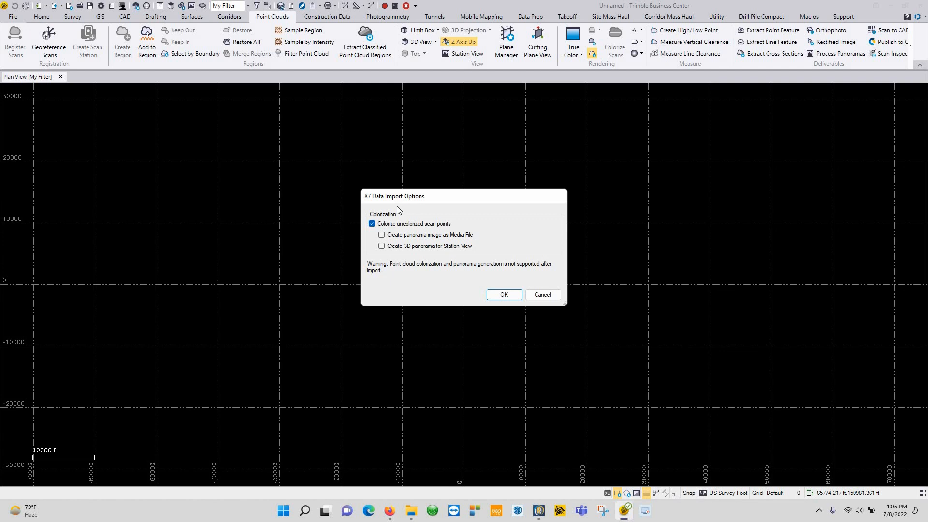
drag(389, 201, 374, 211)
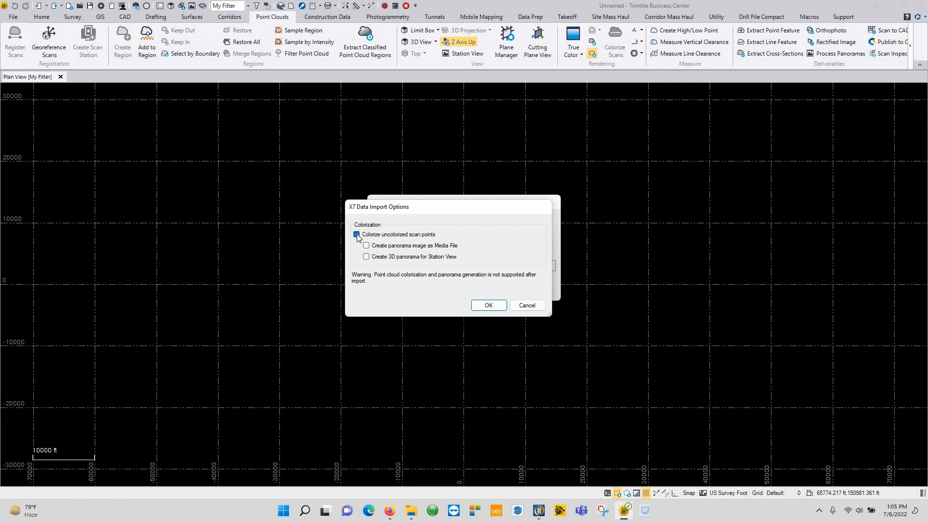
click(366, 257)
Step: Confirm the X7 import options and accept the projection definition with 0.000 ft false northing and easting
click(487, 305)
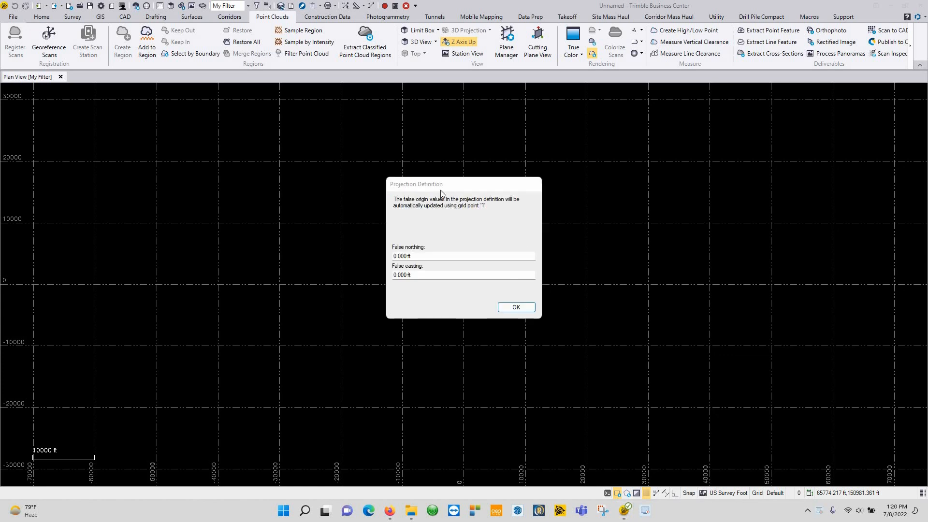
drag(413, 188, 385, 143)
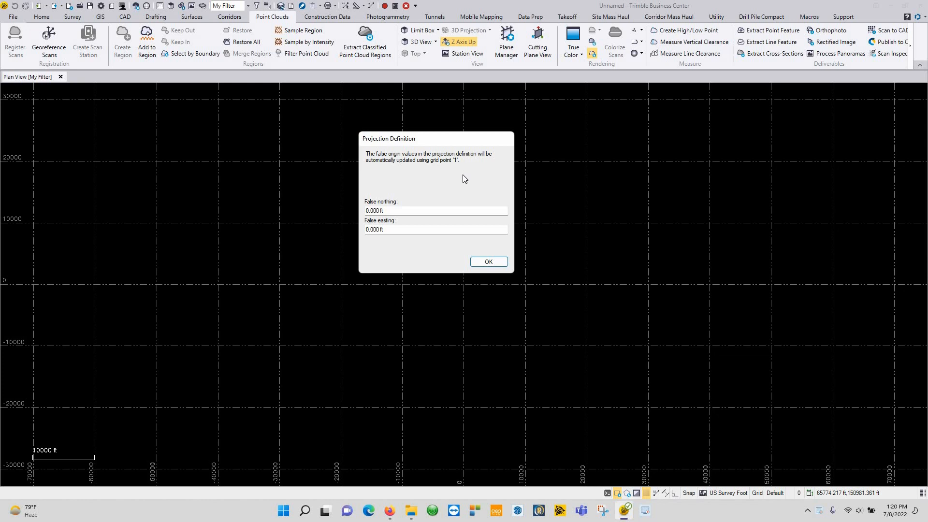
key(Tab)
key(Tab)
click(489, 261)
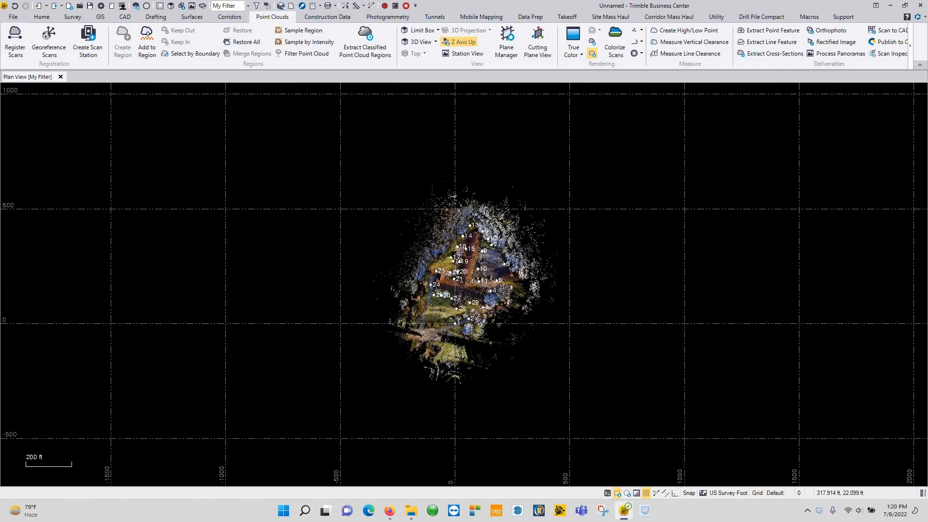
Step: Zoom in on scan stations 1 and 2 and select Point 1 among the overlapping objects at station 1
scroll(481, 282, up, 2)
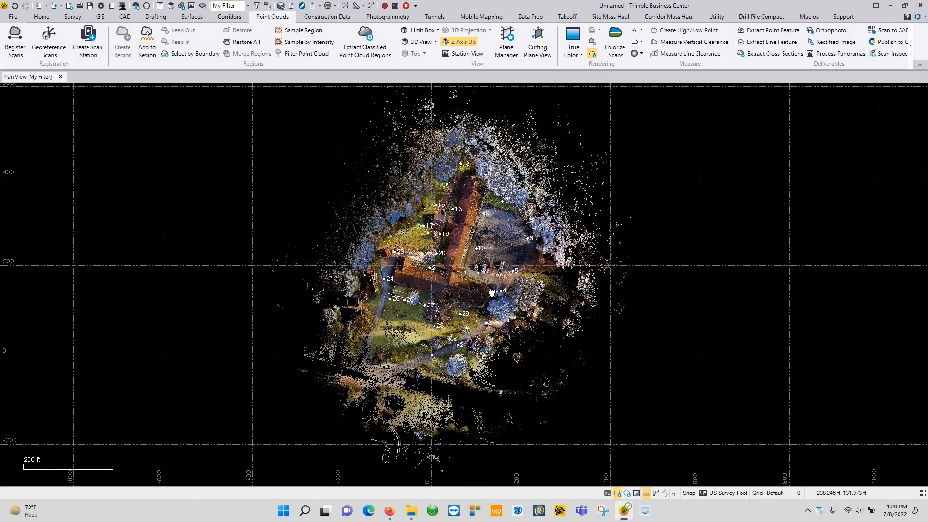
middle_drag(492, 229, 493, 282)
middle_drag(552, 342, 554, 365)
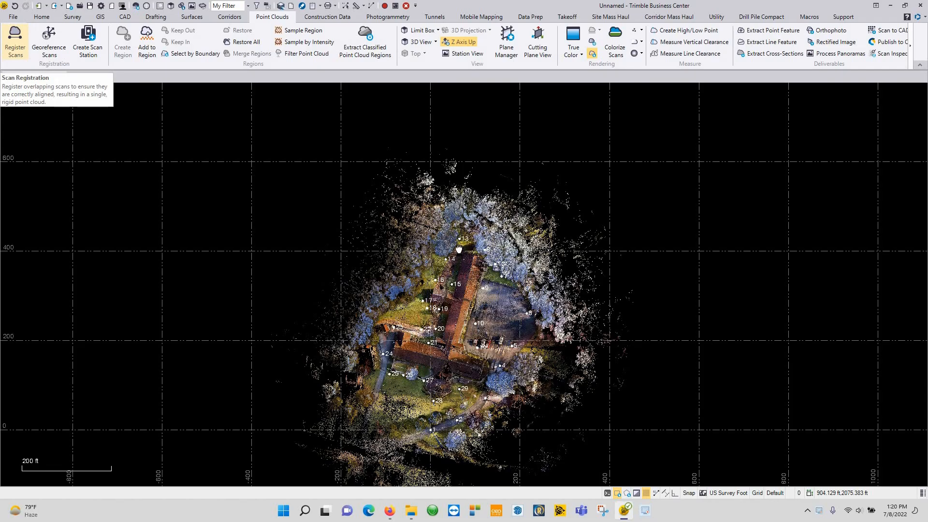
middle_drag(456, 242, 431, 198)
middle_drag(522, 326, 512, 301)
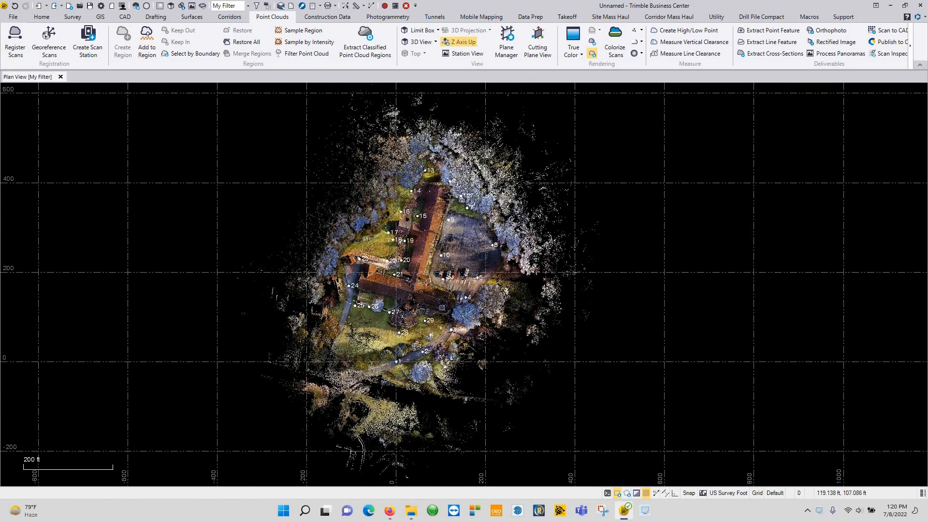
scroll(421, 360, up, 10)
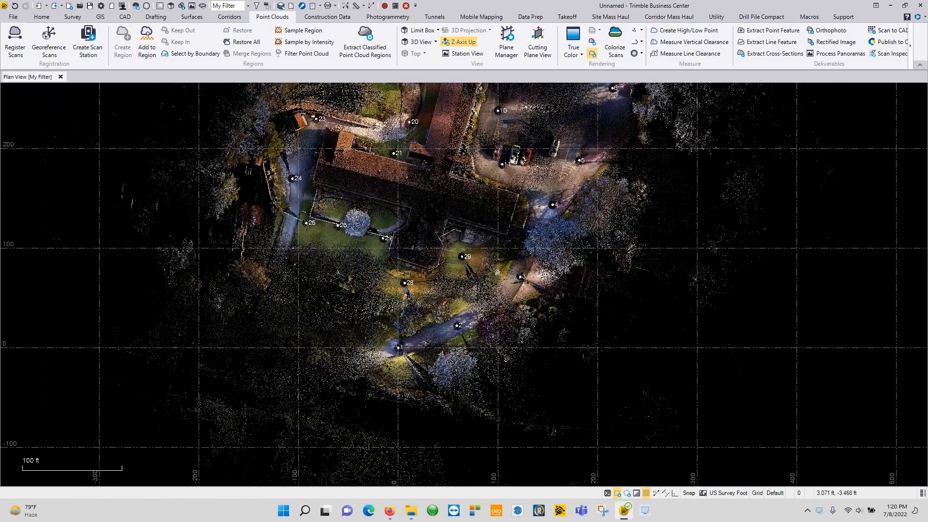
scroll(404, 341, up, 1)
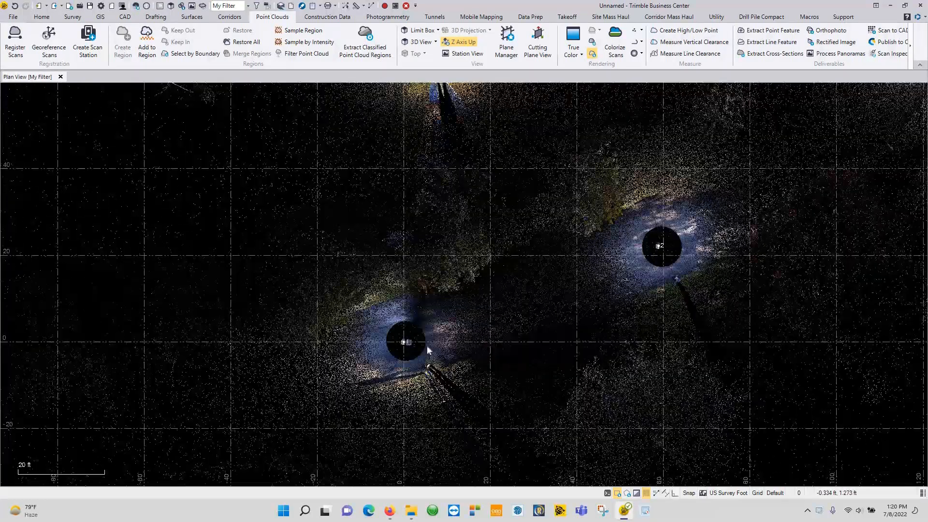
click(404, 341)
click(420, 349)
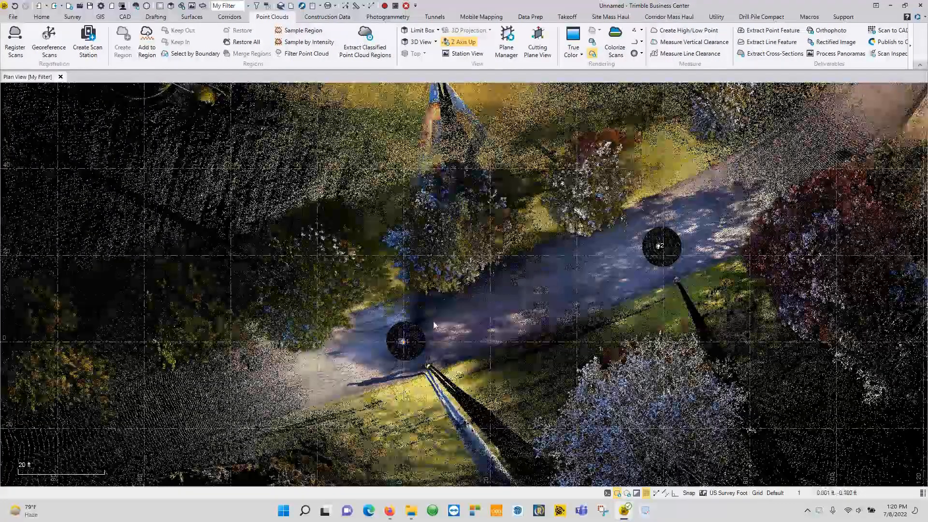
right_click(404, 342)
click(434, 320)
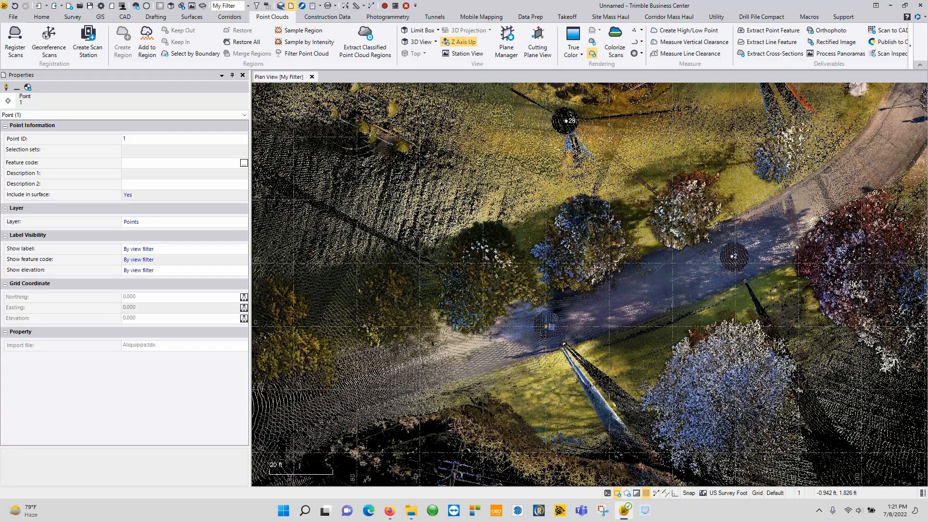
click(243, 75)
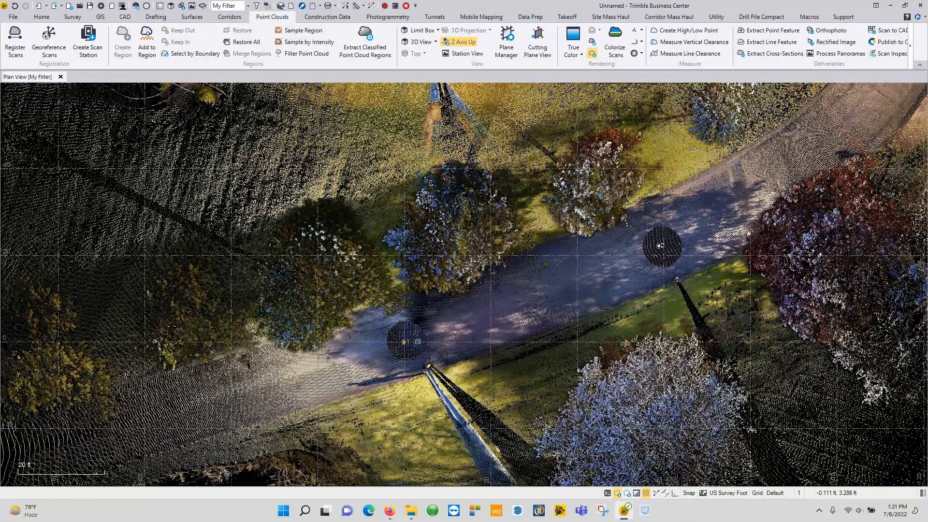
Step: Pan and zoom the plan view to survey the stations and centre the whole site
scroll(477, 289, down, 6)
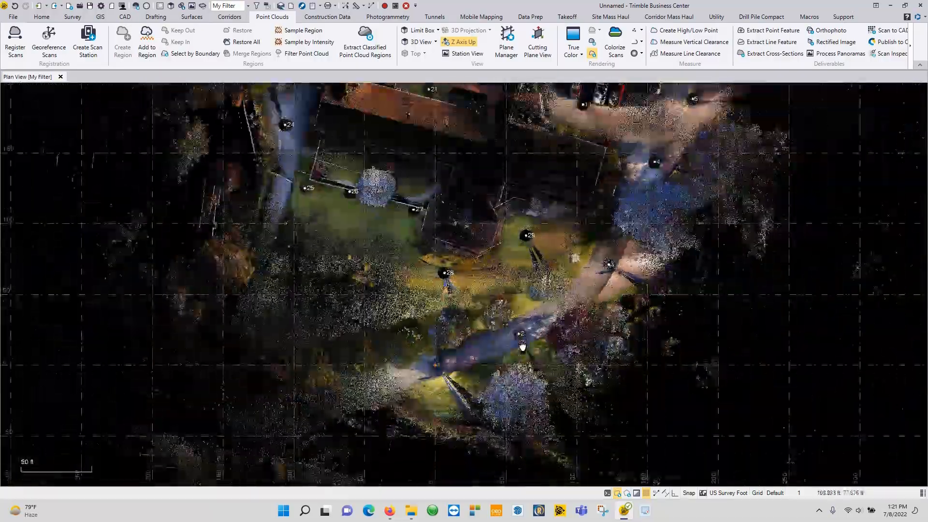
middle_drag(544, 211, 522, 346)
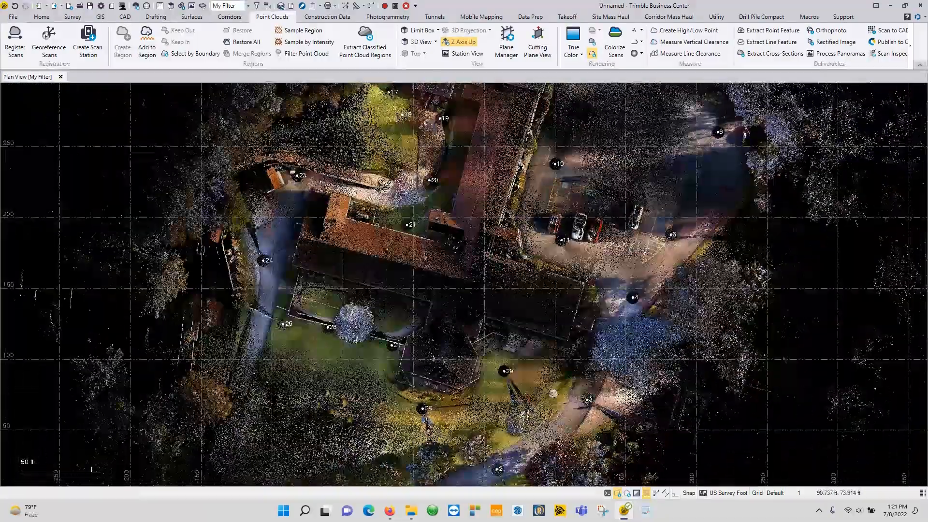
middle_drag(502, 348, 499, 252)
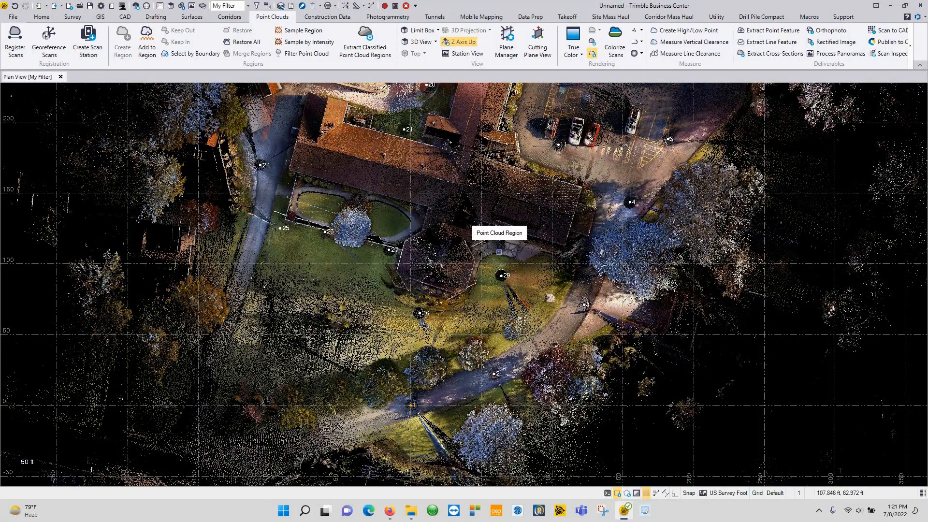
scroll(498, 251, down, 3)
middle_drag(499, 252, 465, 401)
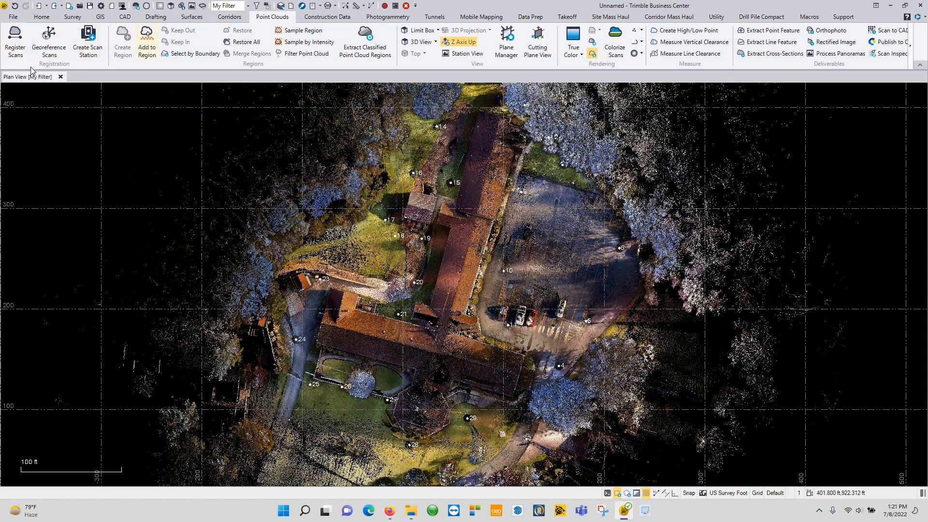
middle_drag(440, 277, 432, 316)
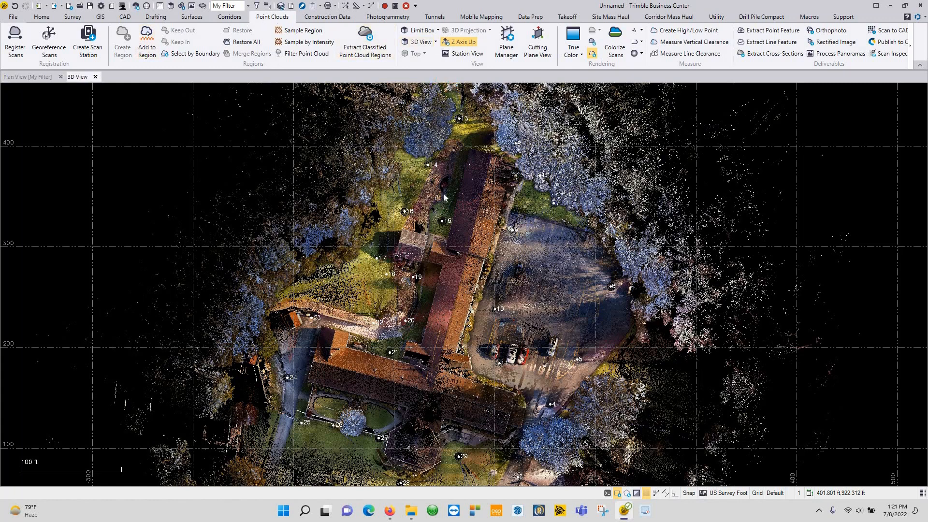
scroll(470, 259, up, 6)
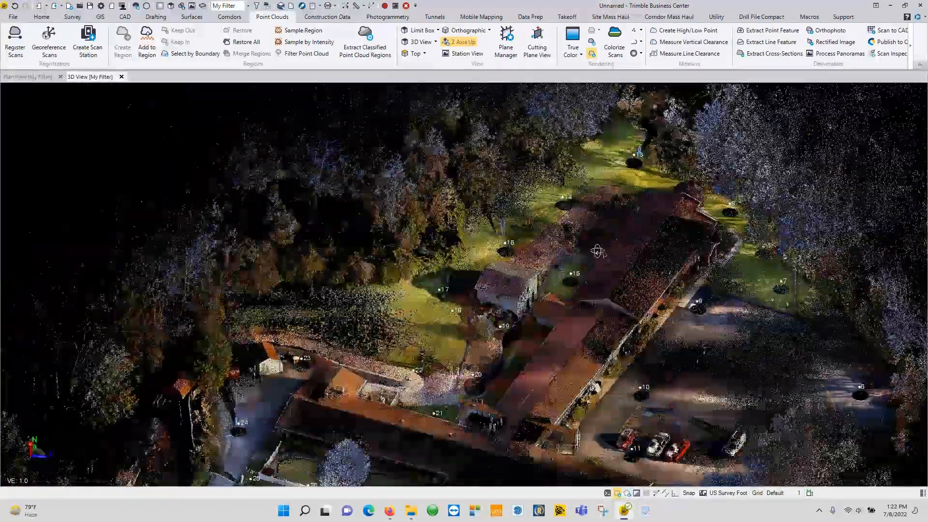
scroll(597, 235, up, 3)
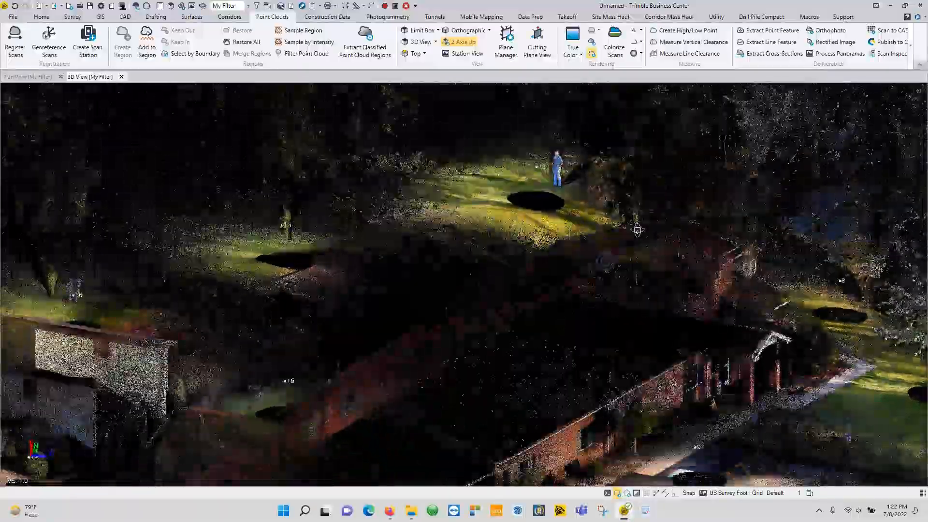
right_drag(637, 230, 658, 202)
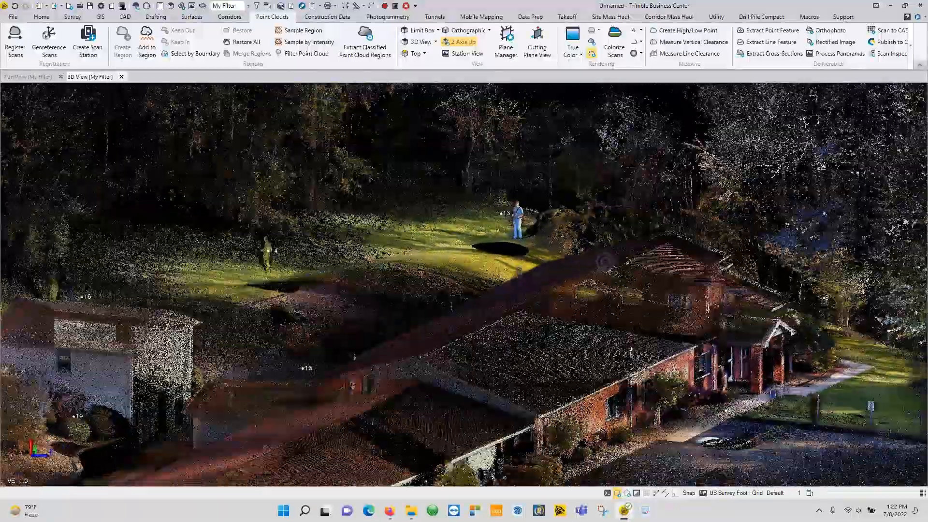
right_drag(604, 261, 617, 262)
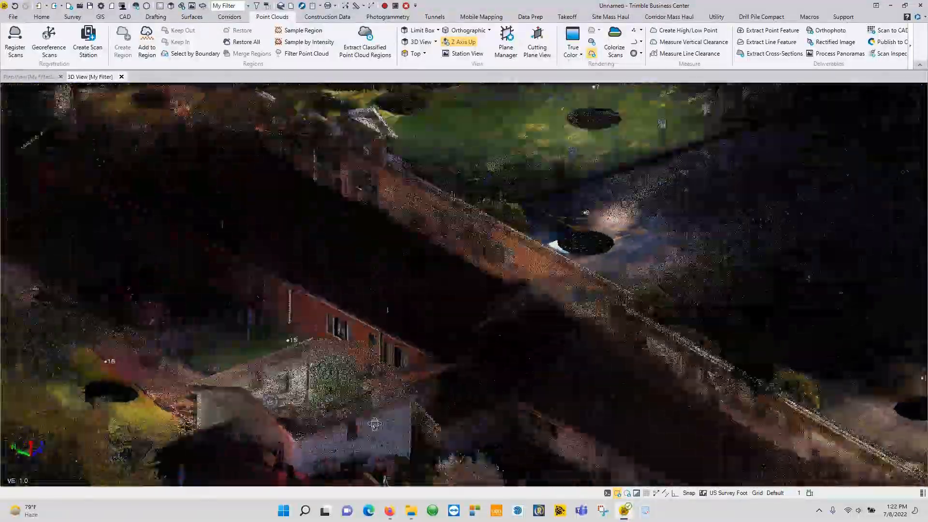
right_drag(375, 424, 270, 401)
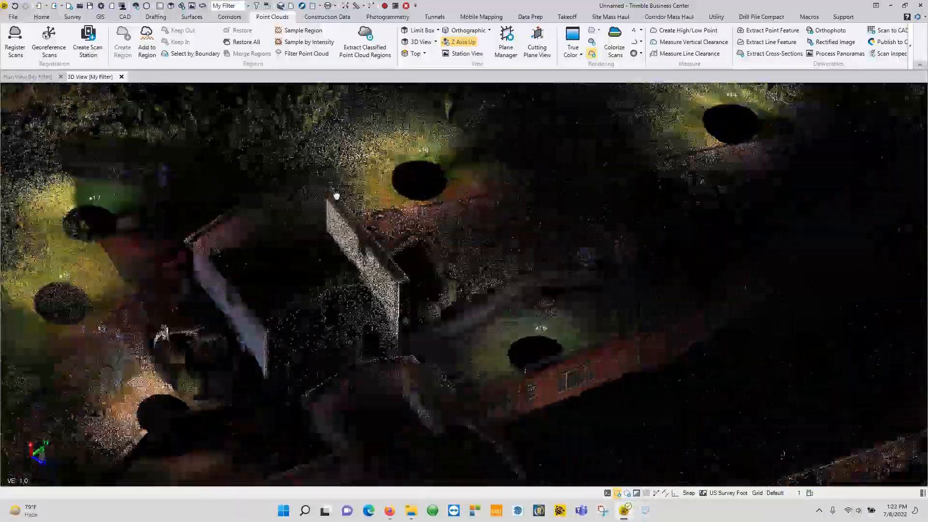
right_drag(337, 195, 611, 316)
middle_drag(194, 104, 518, 263)
right_drag(517, 263, 580, 289)
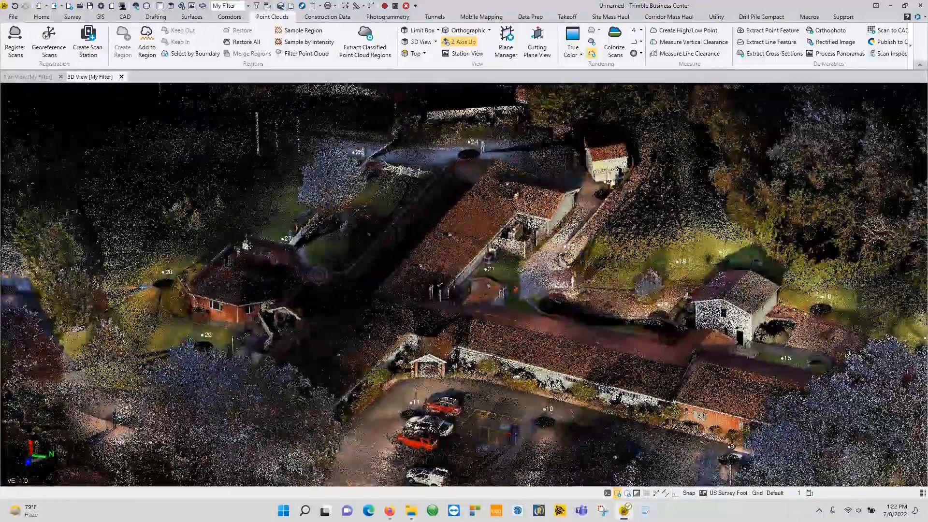
scroll(323, 319, up, 5)
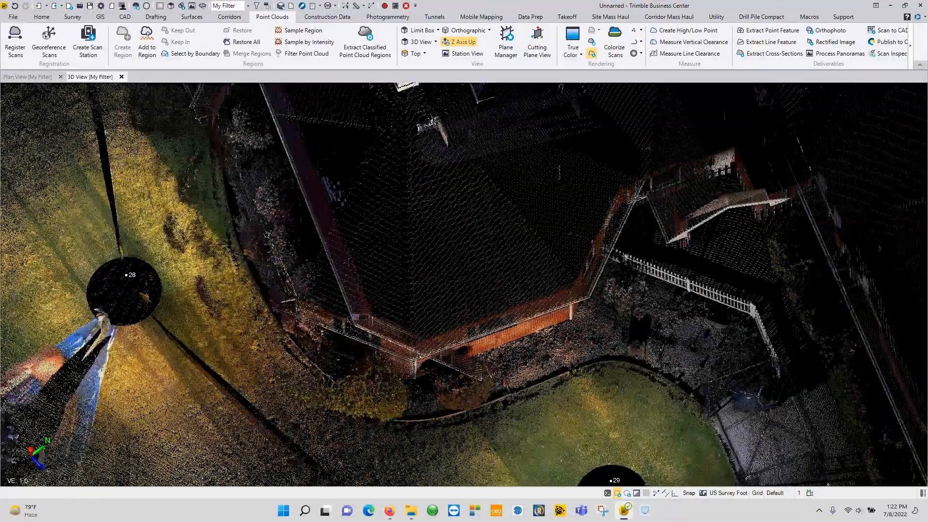
scroll(444, 247, down, 5)
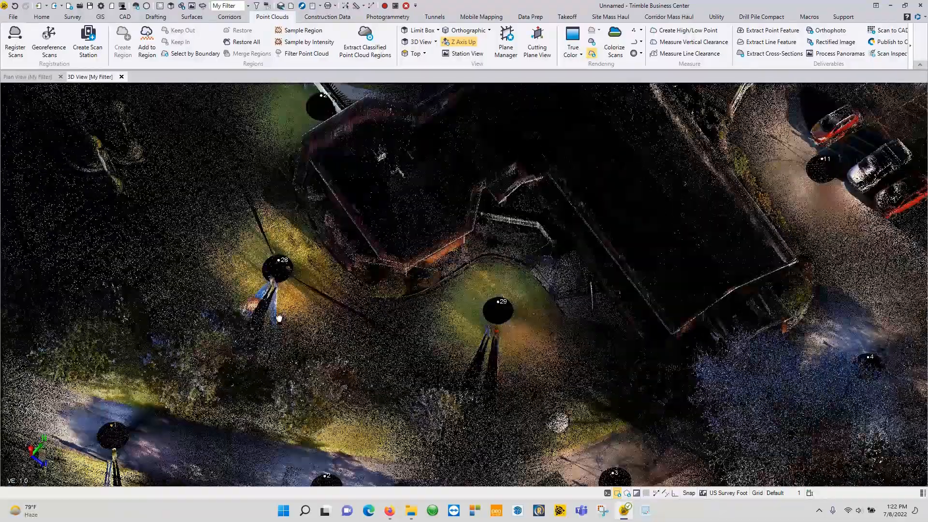
middle_drag(687, 267, 404, 396)
middle_drag(533, 199, 351, 394)
middle_drag(640, 128, 449, 327)
right_drag(450, 327, 428, 321)
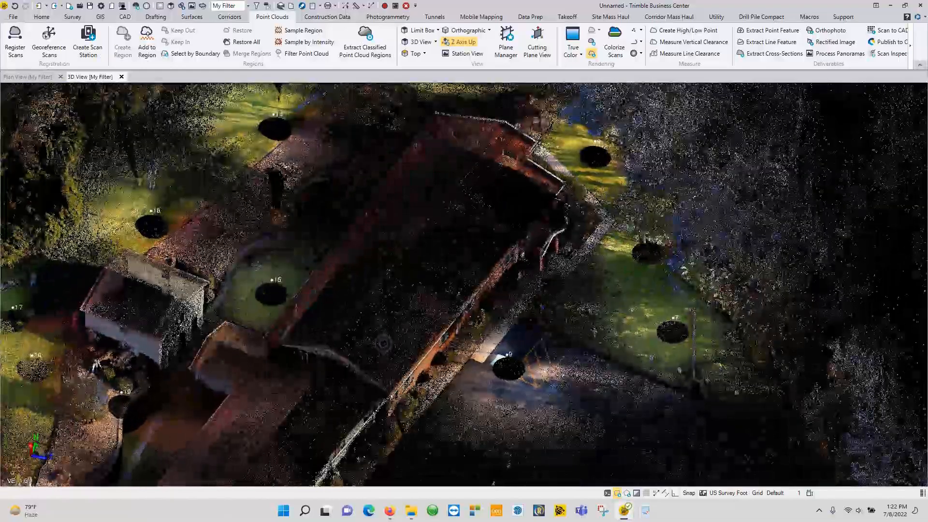
Step: Open Register Scans and switch to the Plane-based registration tab
click(13, 44)
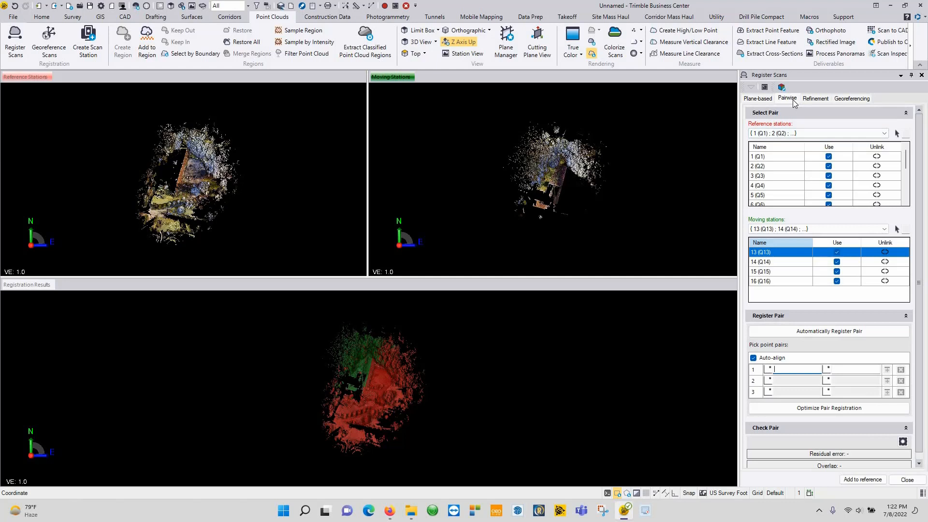
click(764, 98)
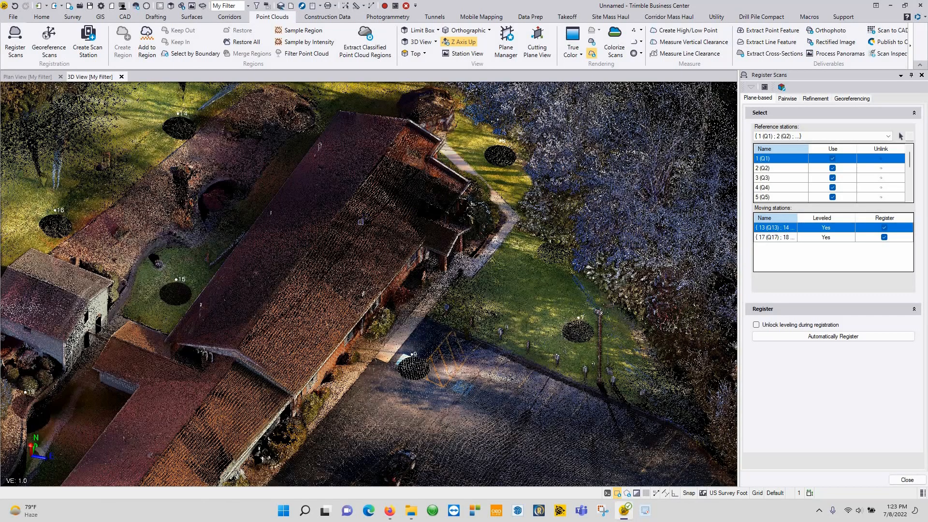
Step: Pan and zoom out the 3D view to centre the whole site point cloud
middle_drag(310, 239, 526, 159)
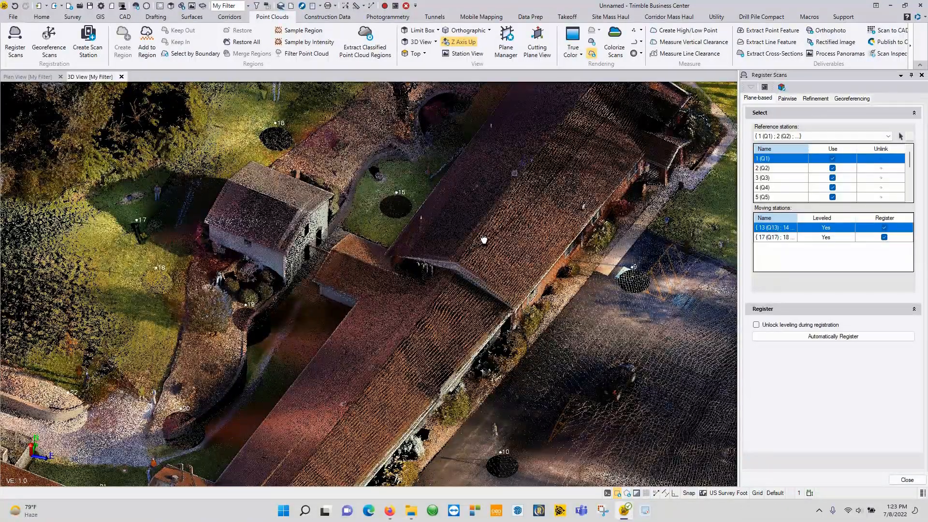
middle_drag(483, 241, 414, 333)
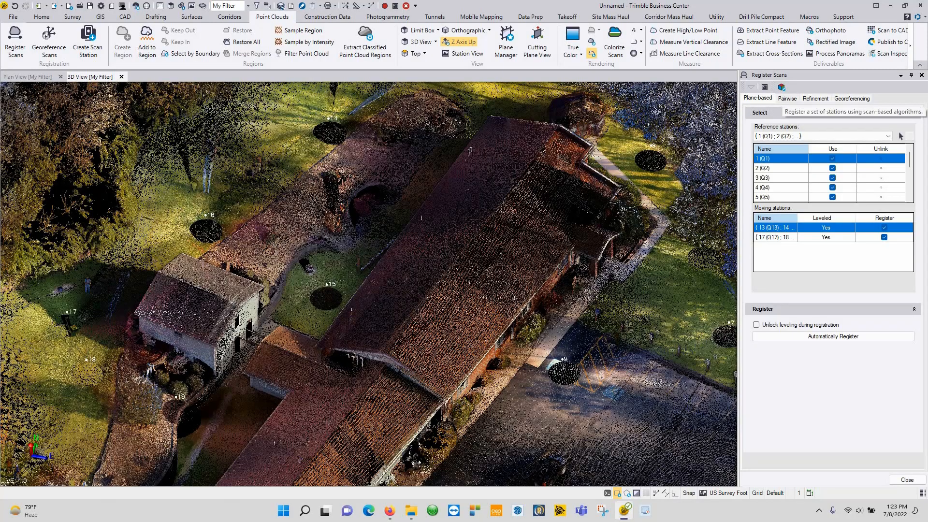
scroll(405, 256, down, 5)
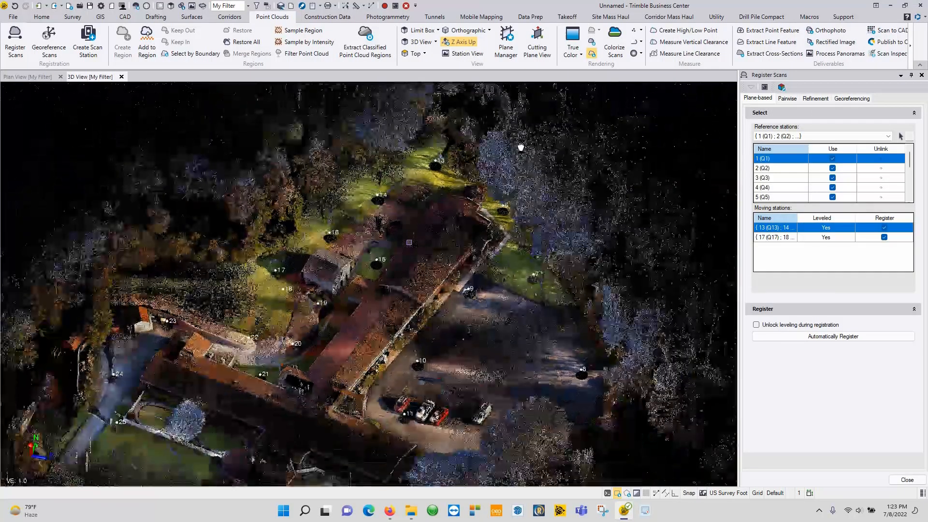
middle_drag(389, 260, 513, 153)
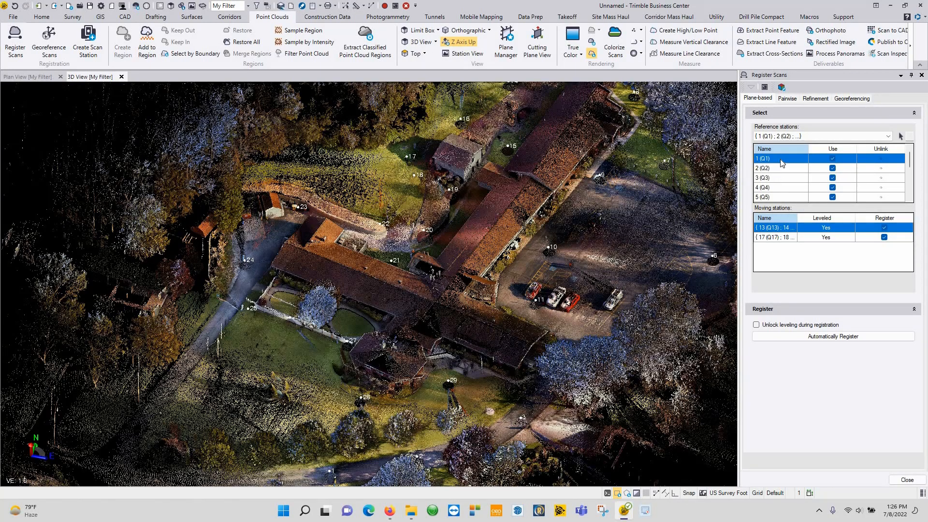
Step: Review reference station 1 (Q1) and the 17 (Q17) moving group, then close without registering
scroll(788, 177, down, 3)
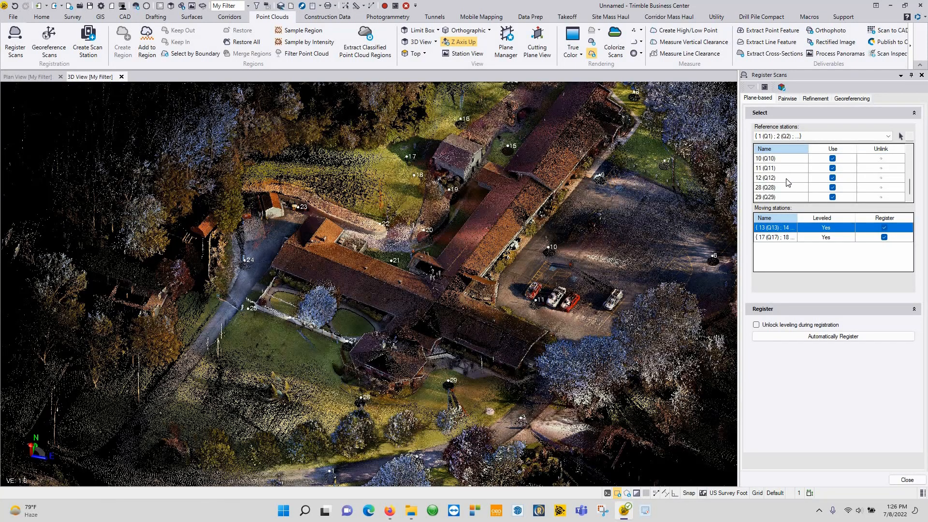
scroll(786, 165, up, 3)
click(778, 159)
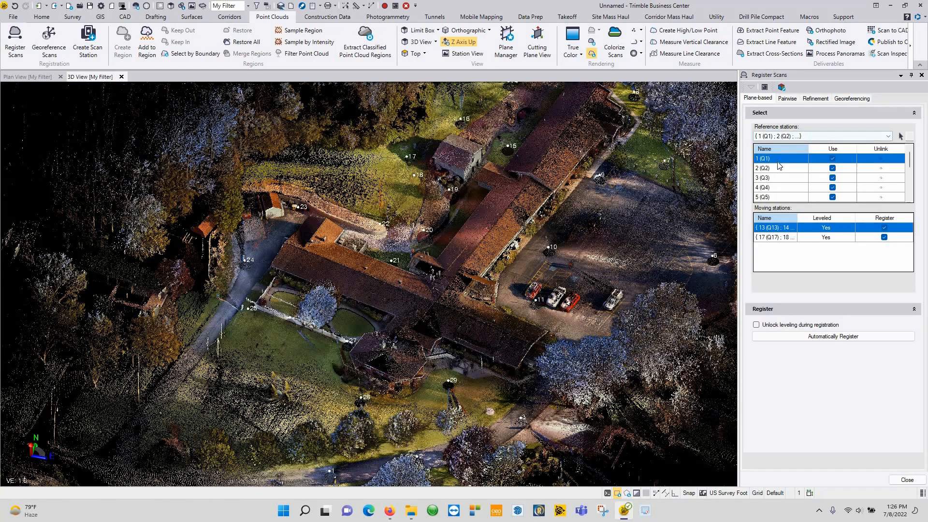
scroll(777, 172, down, 2)
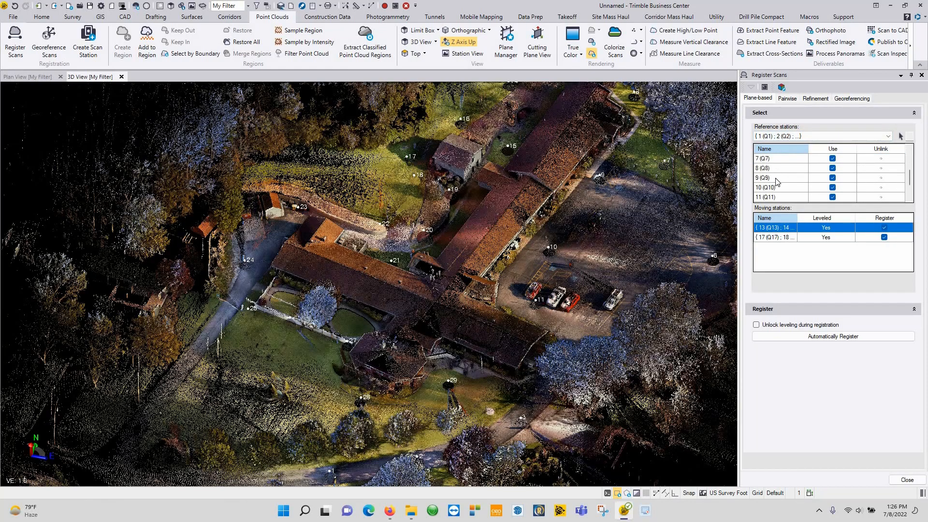
scroll(776, 183, down, 1)
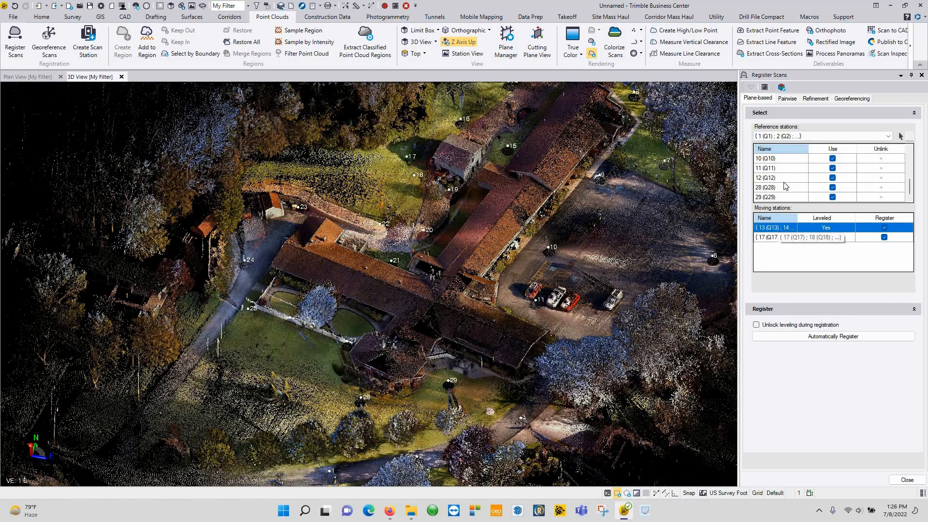
scroll(782, 178, up, 3)
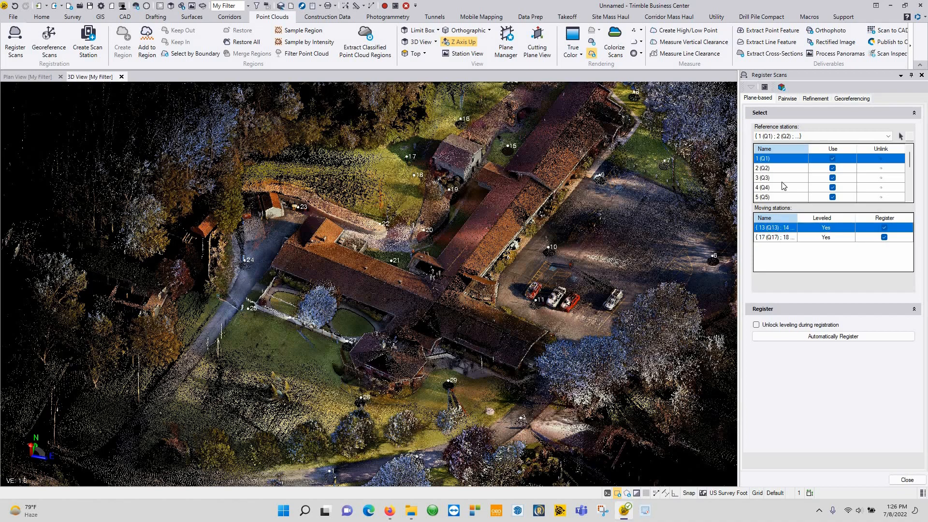
click(783, 238)
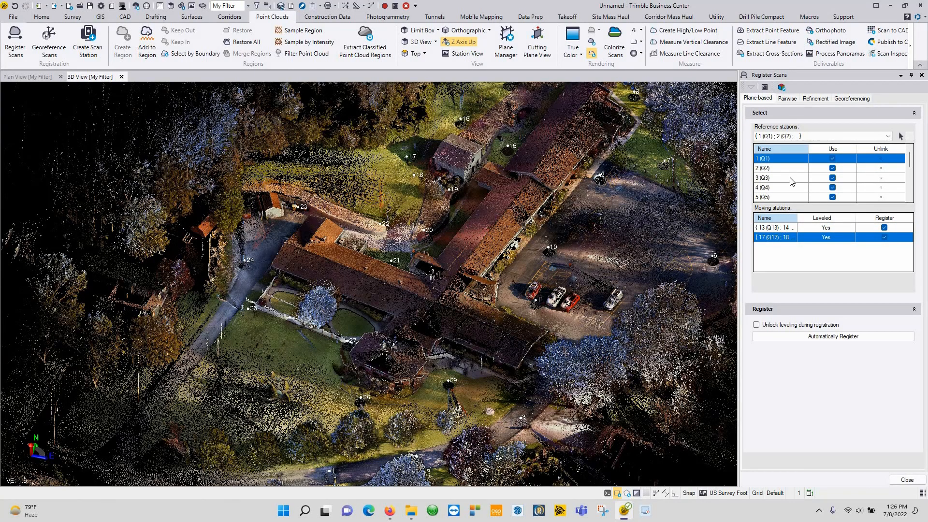
scroll(790, 182, down, 3)
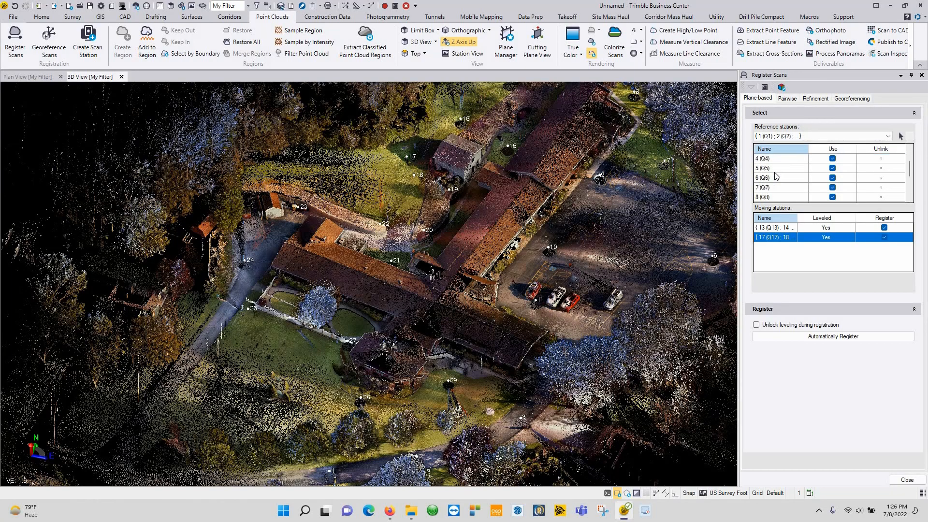
click(907, 480)
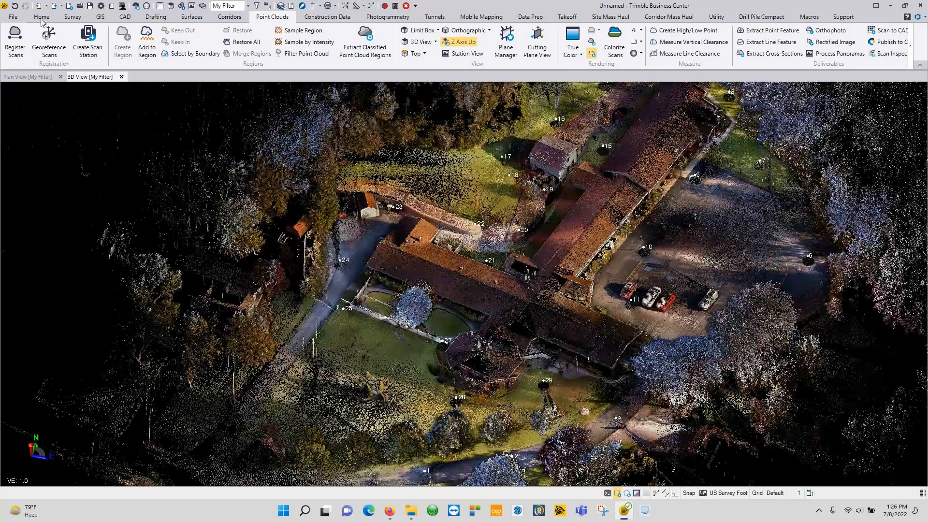
Step: In View Filter Manager, hide all scans and show only scans 1 through 11
click(42, 19)
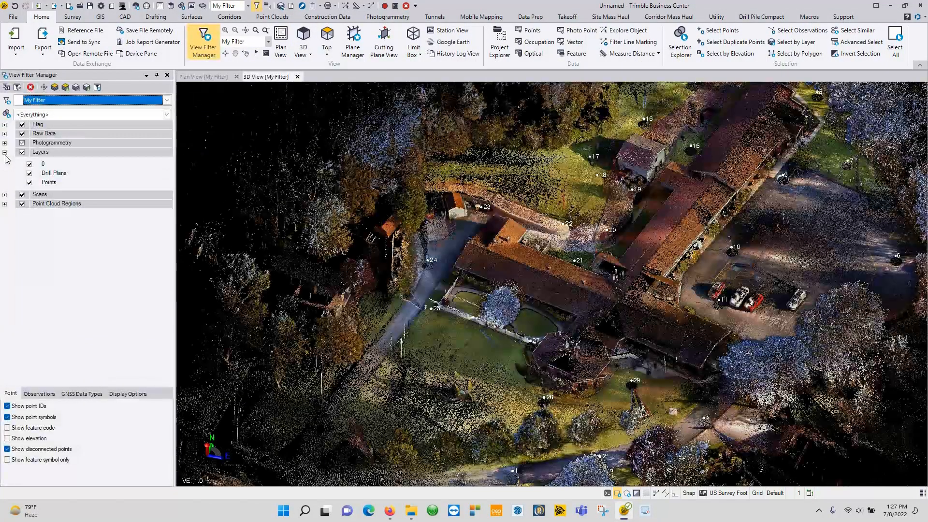
click(5, 154)
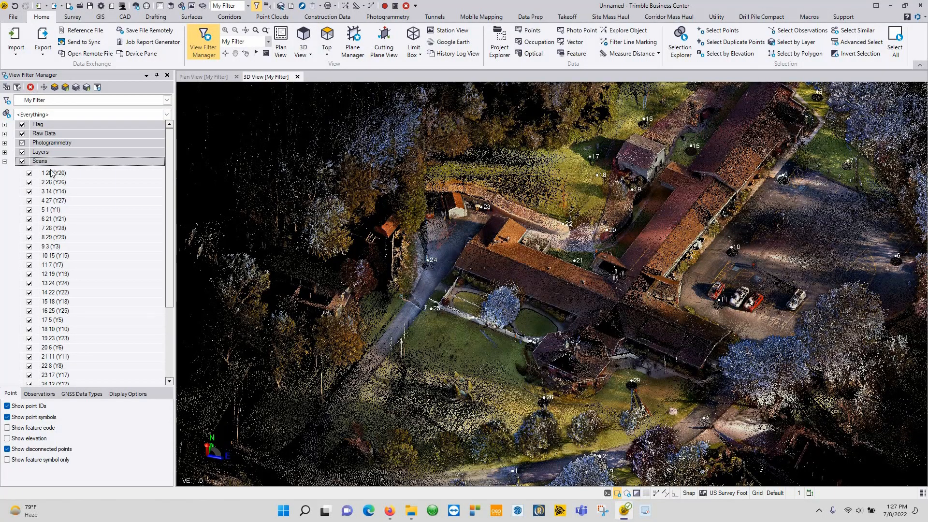
click(22, 162)
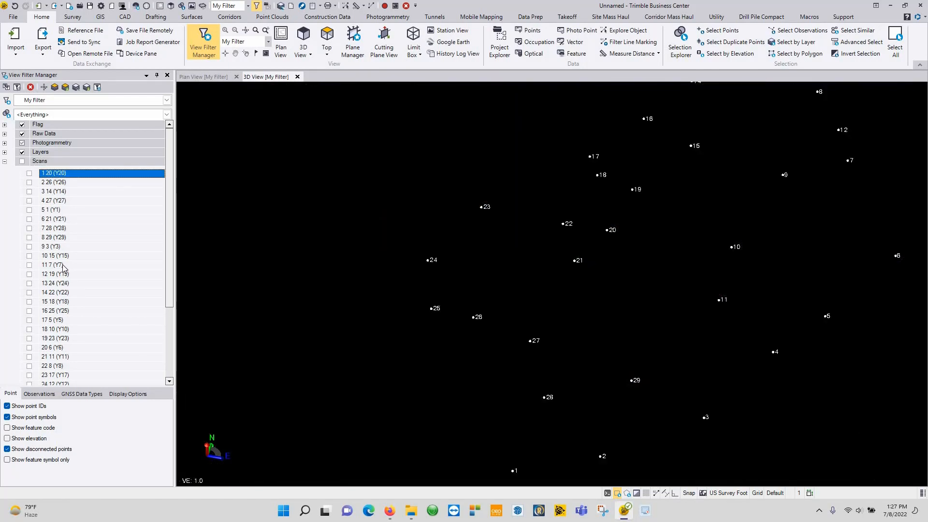
drag(61, 265, 50, 265)
shift+click(29, 265)
click(29, 264)
Step: Orbit the partial cloud while adding scans 12 19 (Y19) and 13 24 (Y24) to the view
middle_drag(769, 130, 553, 256)
scroll(552, 256, up, 5)
drag(584, 240, 503, 278)
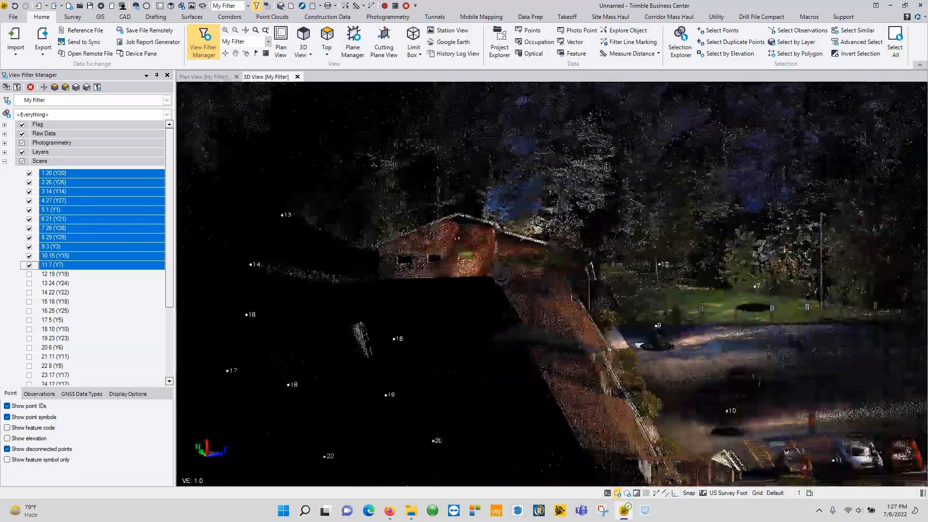
scroll(504, 327, up, 4)
mouse_move(474, 327)
mouse_down()
mouse_move(553, 330)
mouse_move(489, 327)
mouse_up()
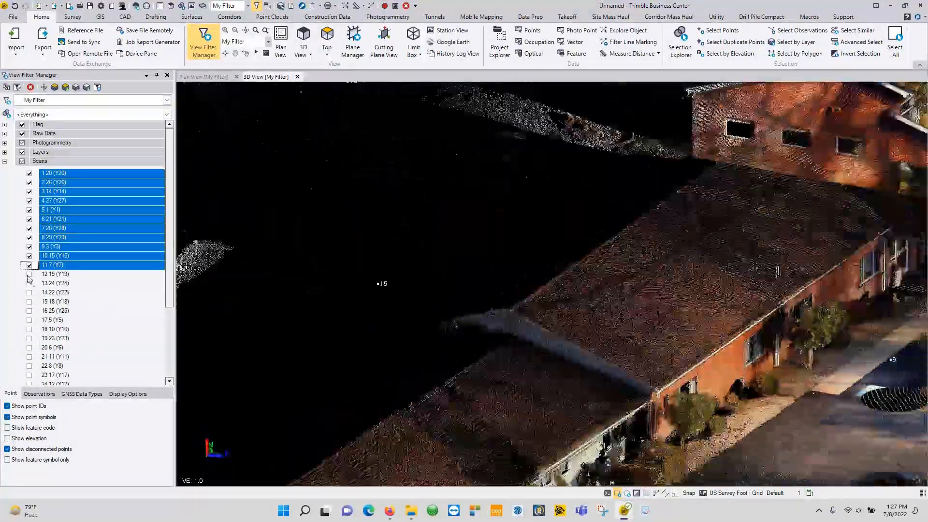
click(30, 274)
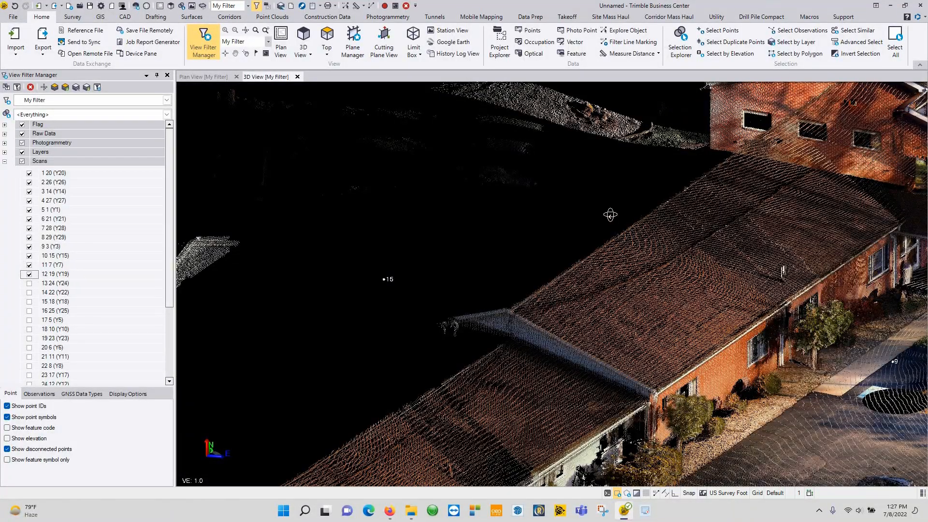
scroll(610, 215, down, 2)
drag(648, 321, 587, 319)
middle_drag(823, 230, 759, 354)
drag(758, 354, 753, 339)
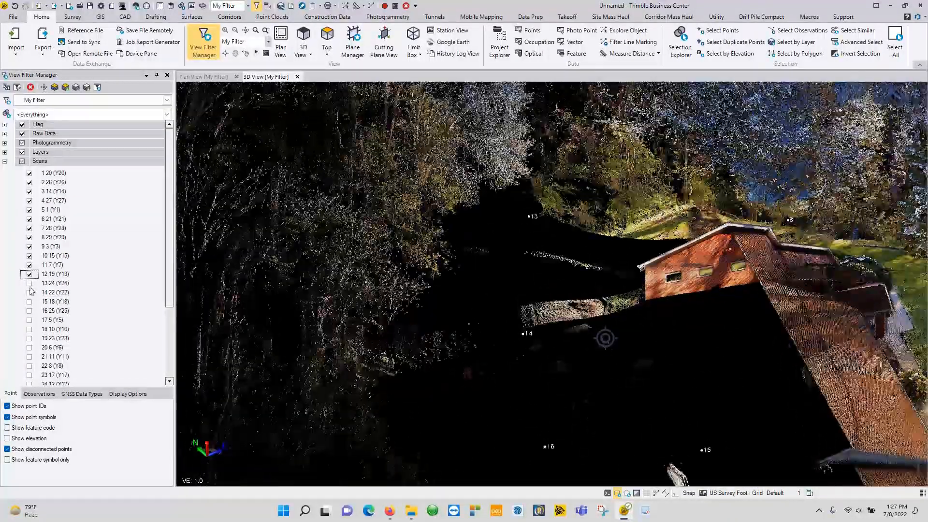
click(29, 284)
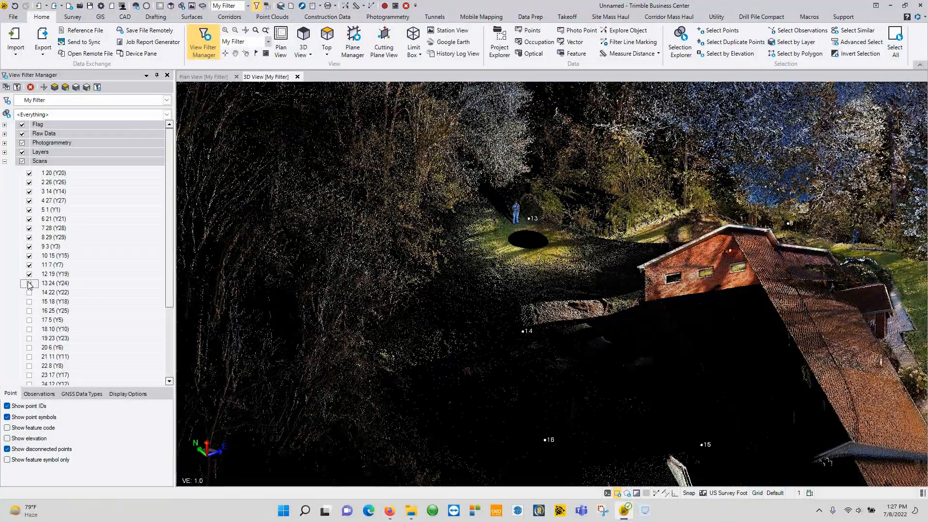
Step: Inspect the gap near station 13 and the building roofs, then reopen Register Scans
drag(625, 293, 601, 325)
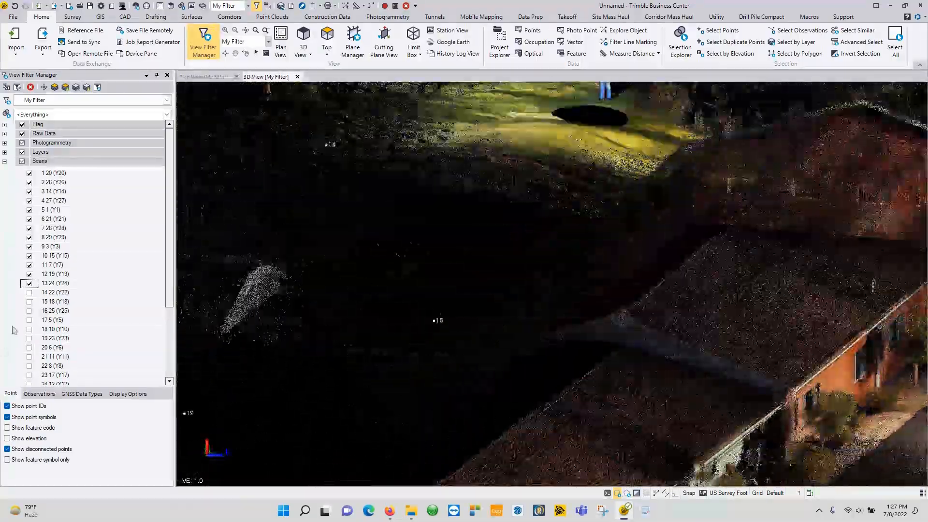
click(29, 292)
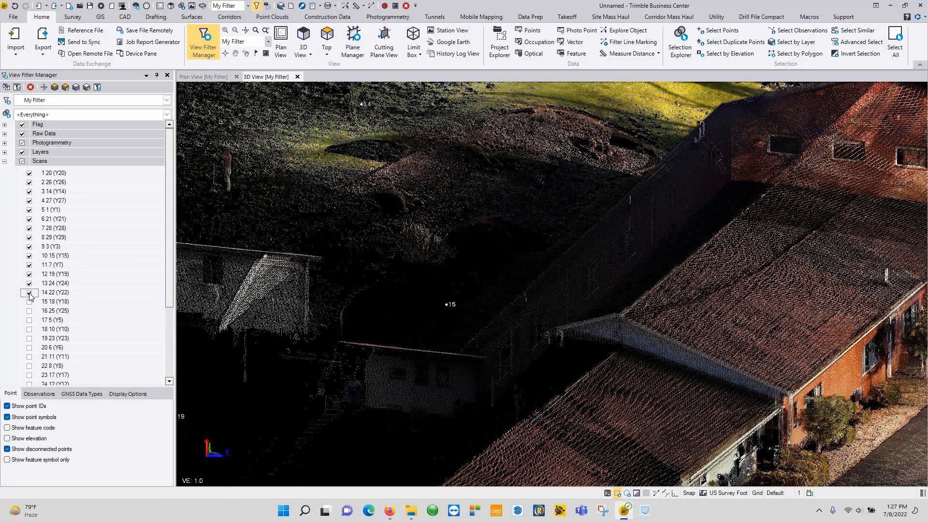
click(29, 284)
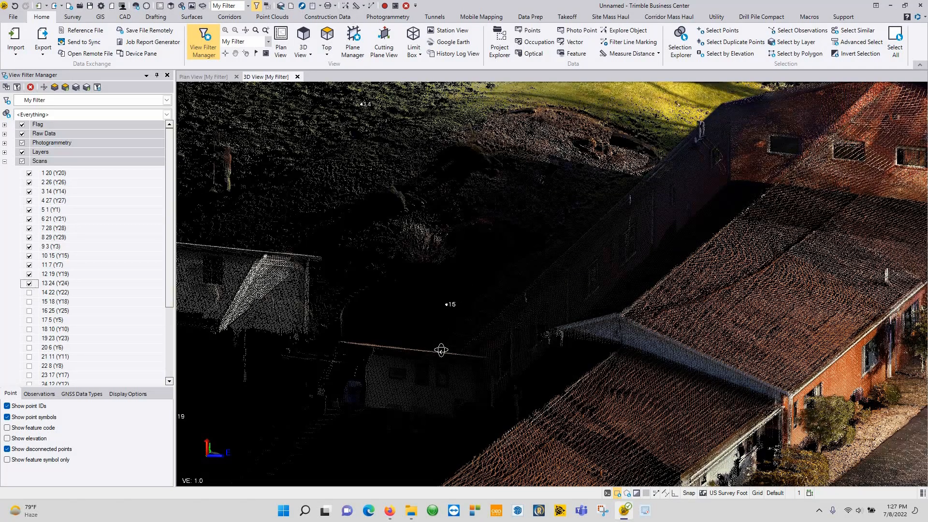
middle_drag(459, 316, 496, 240)
scroll(559, 280, down, 2)
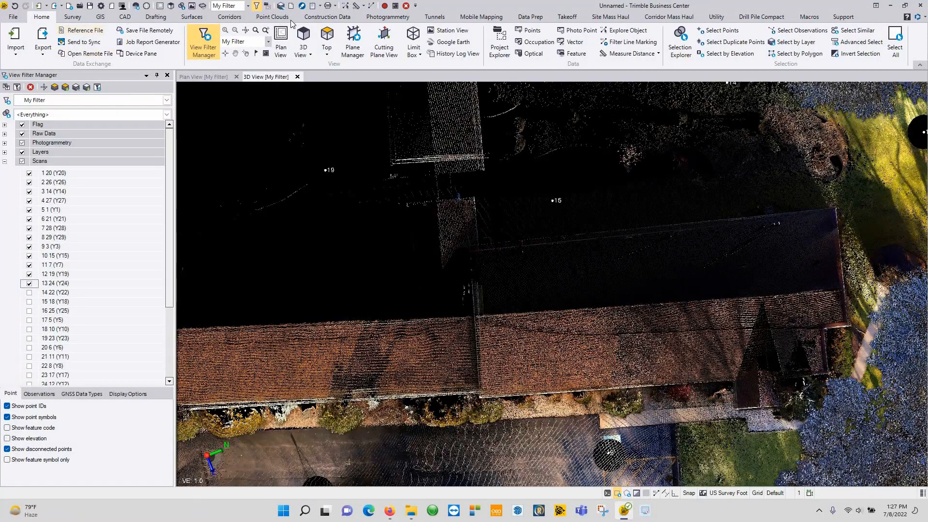
click(10, 36)
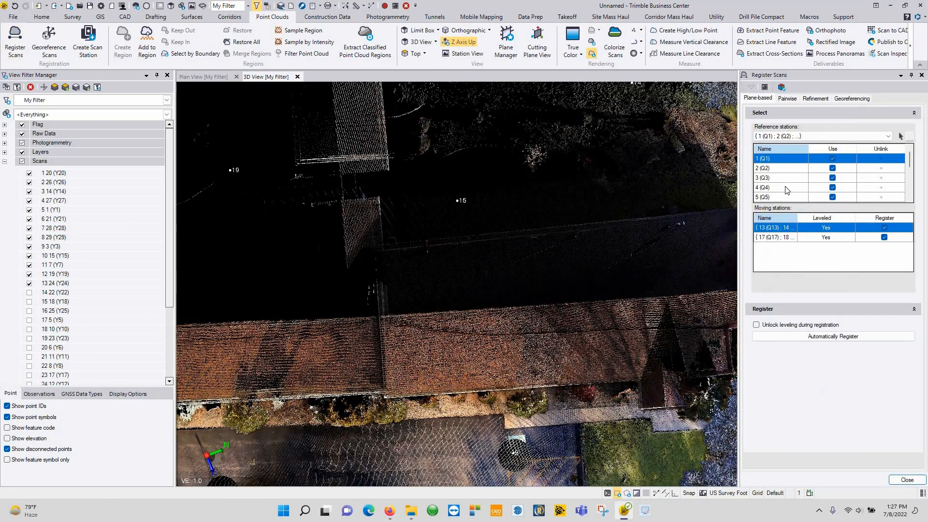
Step: Hide scan 13 24 (Y24) and show scans 28 4 (Y4) and 29 9 (Y9)
click(30, 284)
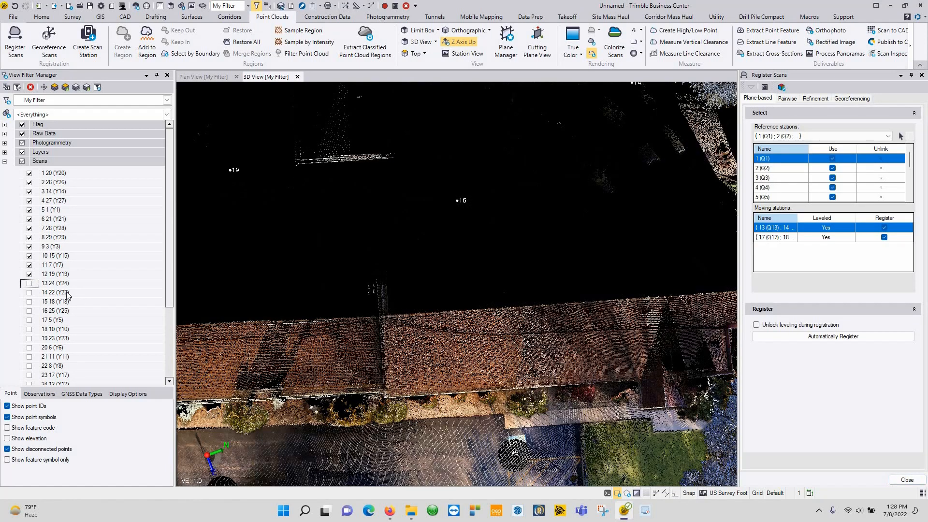
scroll(30, 357, down, 3)
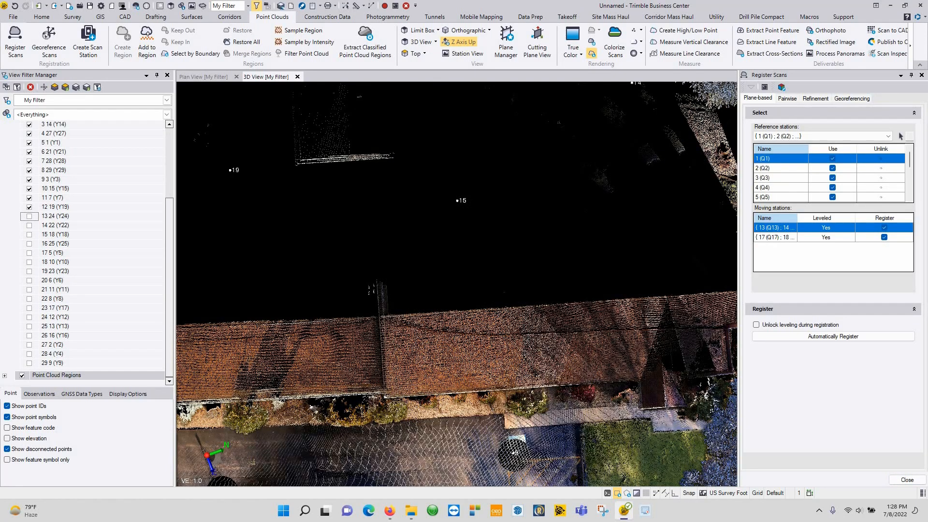
scroll(817, 195, down, 5)
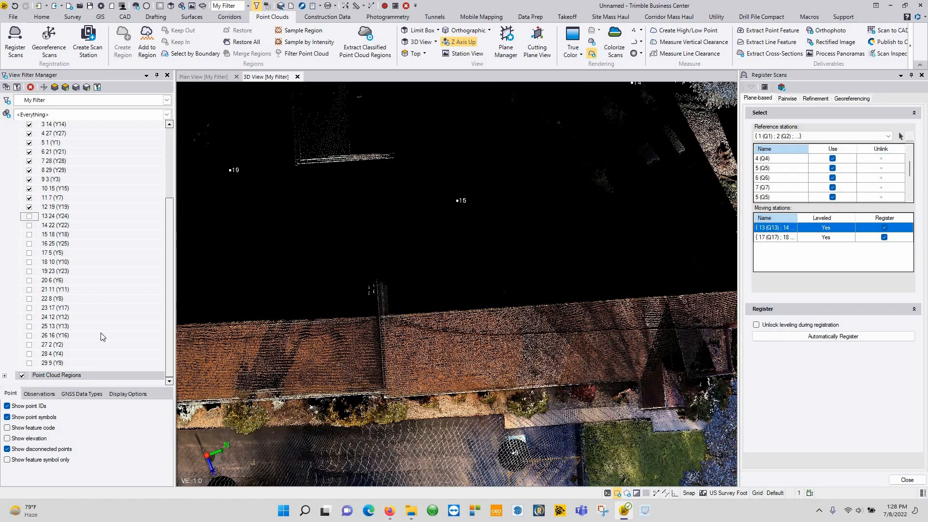
click(29, 354)
click(29, 363)
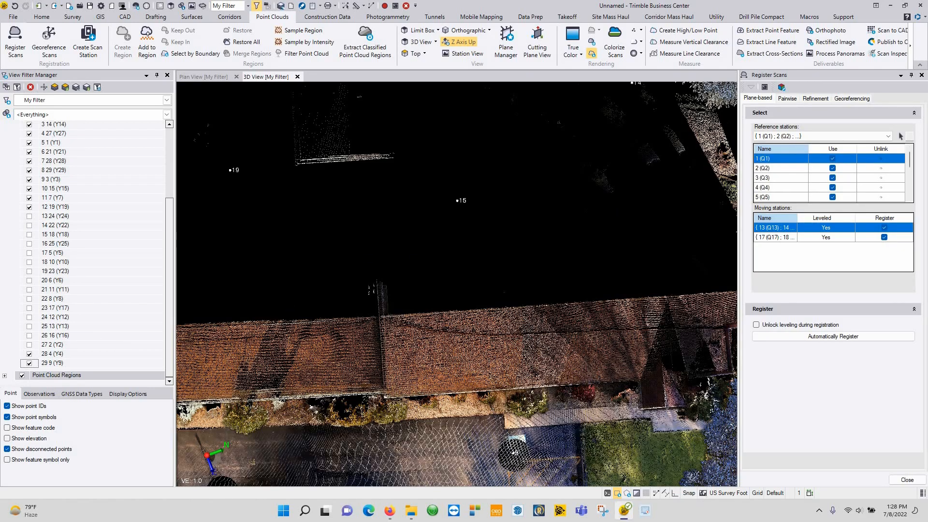
scroll(385, 238, down, 7)
Step: Orbit around the brick house and yard at stations 28 and 29, then select 28 (Q28) in Reference stations
middle_drag(315, 230, 655, 180)
right_drag(559, 253, 468, 279)
scroll(493, 258, up, 7)
right_drag(515, 239, 396, 269)
scroll(398, 236, up, 5)
middle_drag(396, 269, 347, 309)
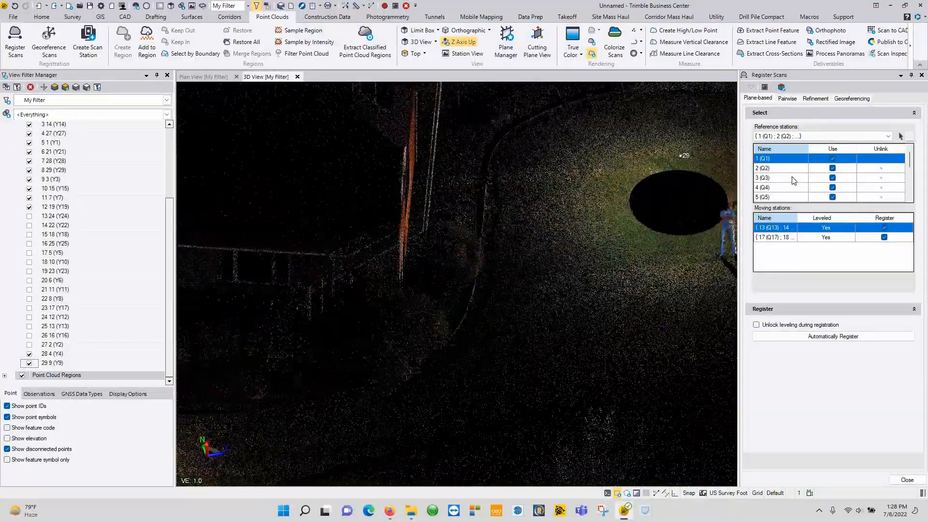
scroll(793, 181, down, 3)
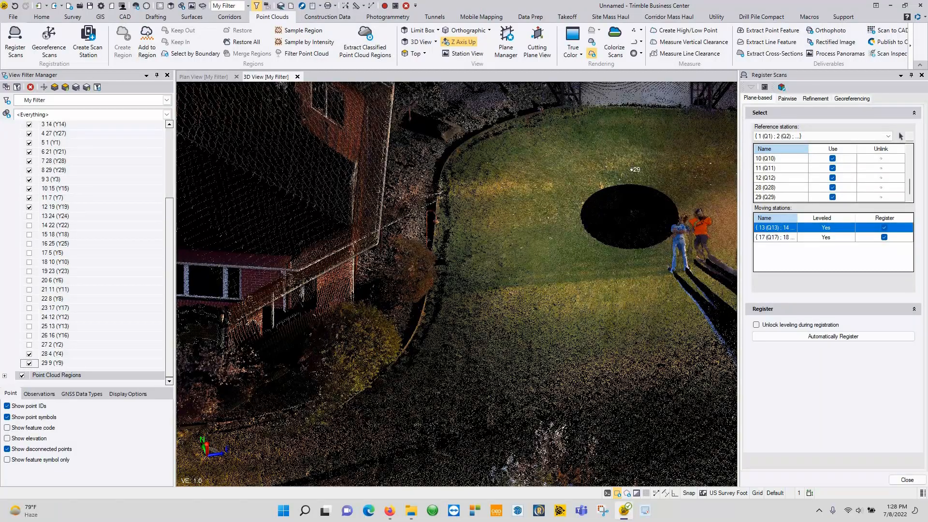
scroll(393, 208, down, 3)
right_drag(386, 211, 343, 217)
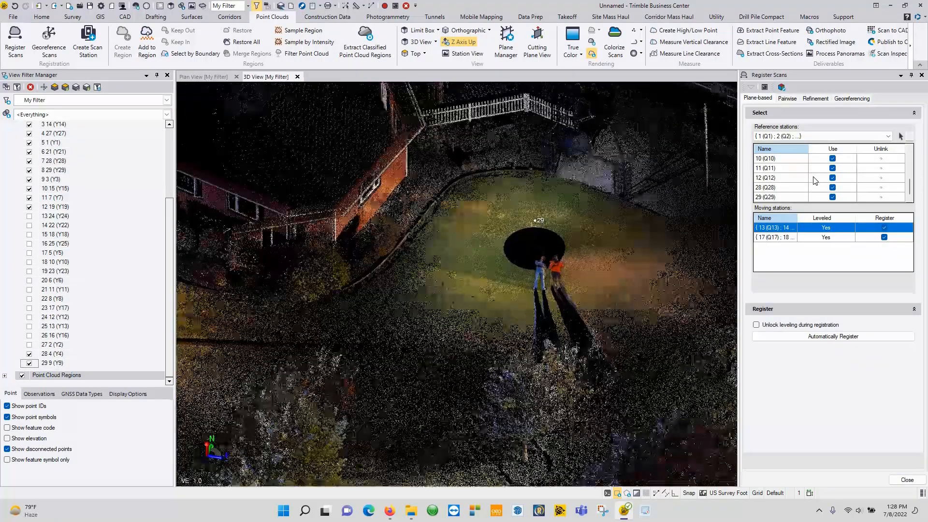
click(880, 191)
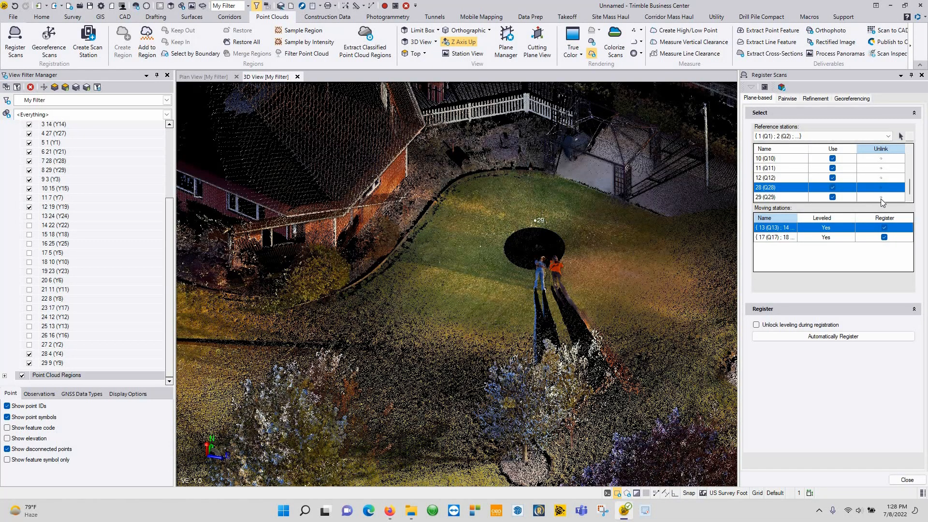
Step: Unlink stations 29 (Q29) and 28 (Q28) from the references into the moving stations
click(882, 201)
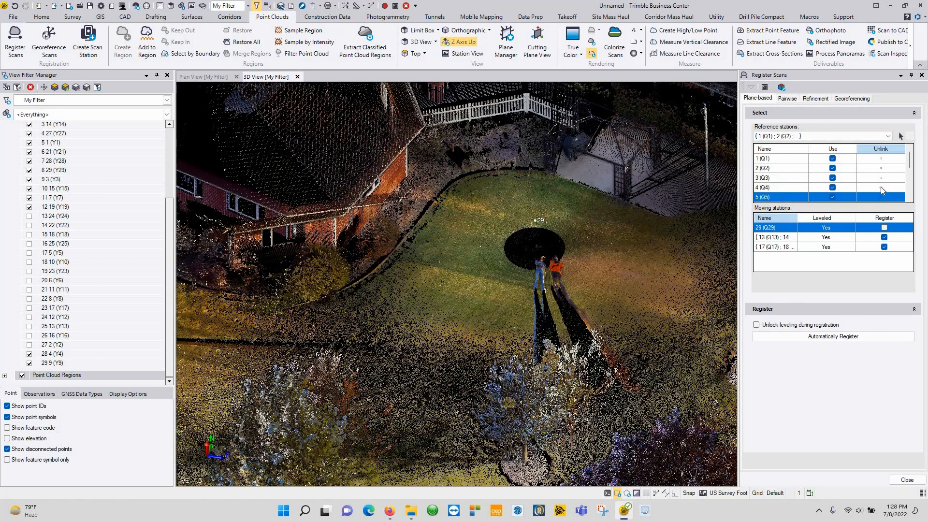
click(881, 188)
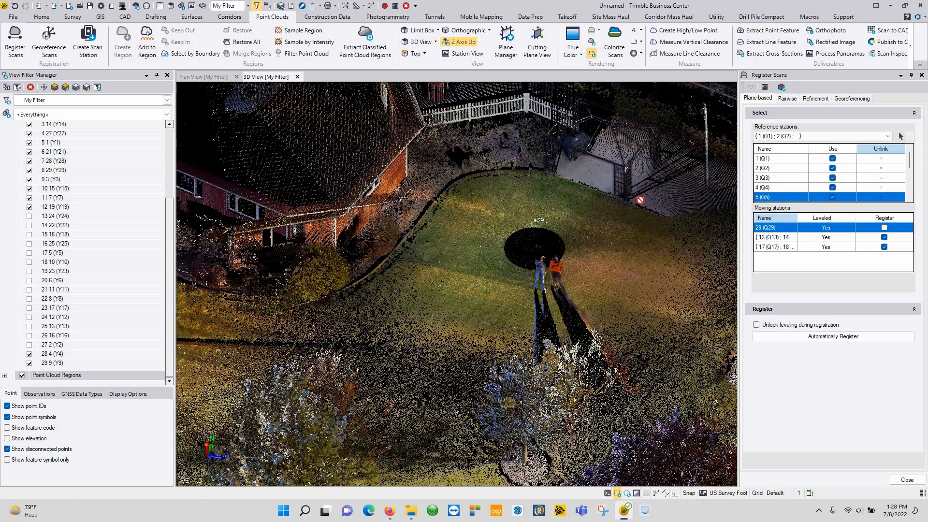
click(30, 363)
click(29, 353)
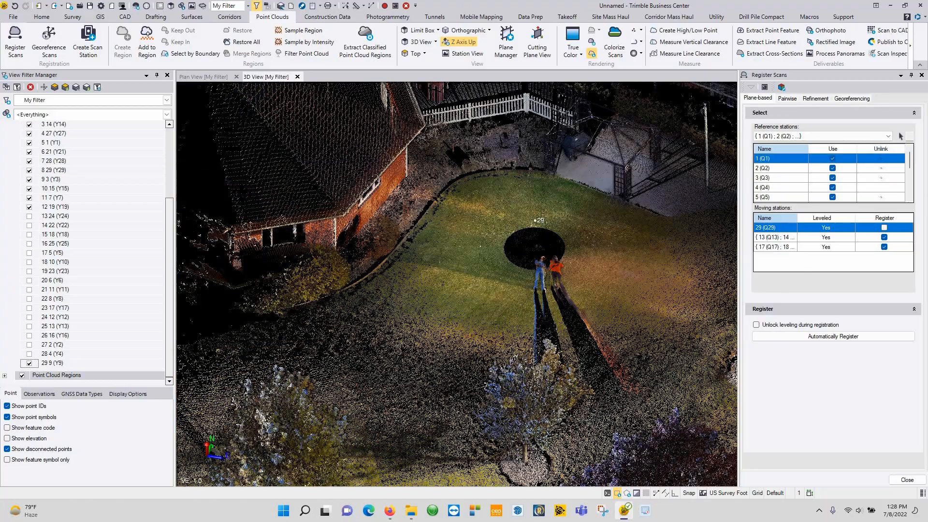
click(29, 363)
right_drag(397, 335, 376, 302)
scroll(800, 178, down, 3)
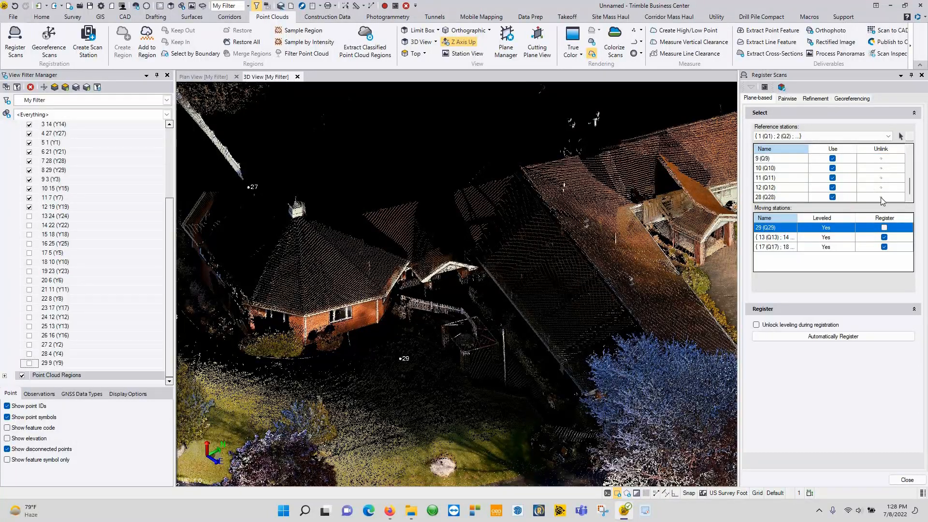
click(881, 198)
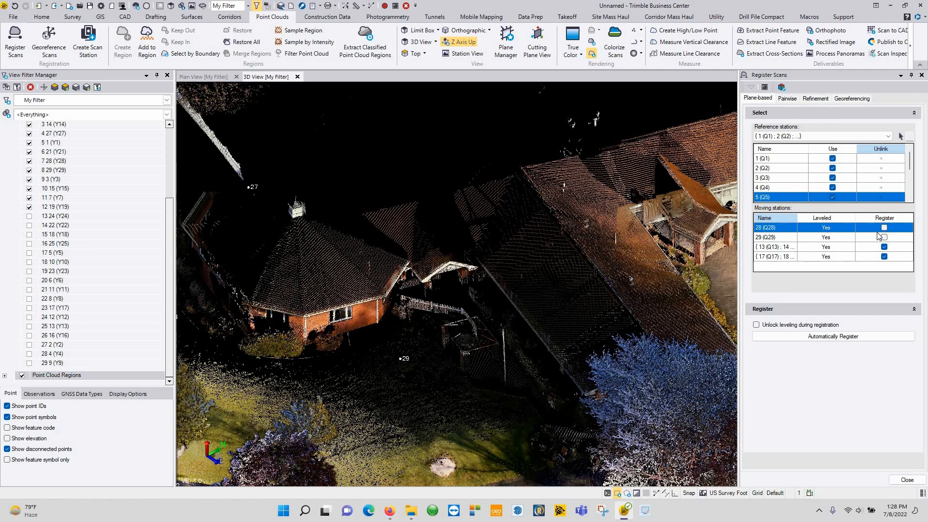
Step: Clear Register for the 13 and 17 groups and mark stations 28 and 29 to register
click(884, 257)
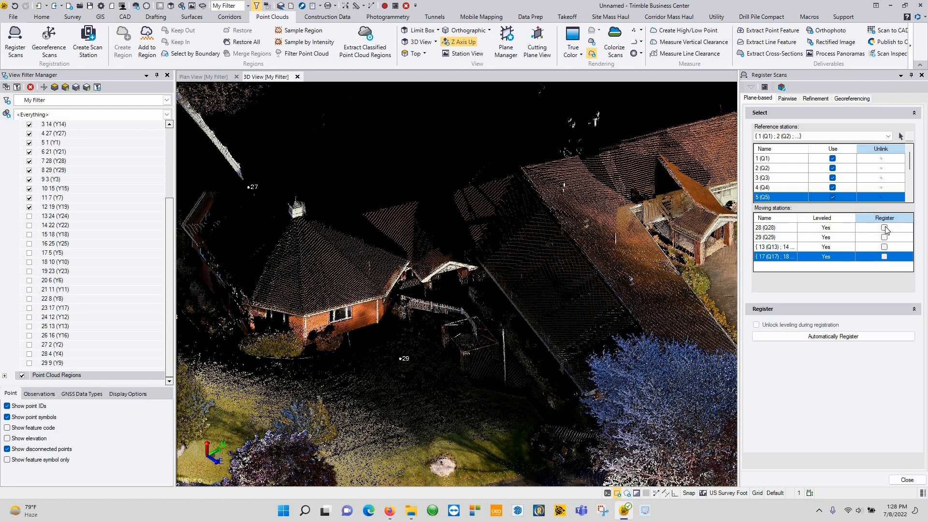
click(884, 228)
click(885, 237)
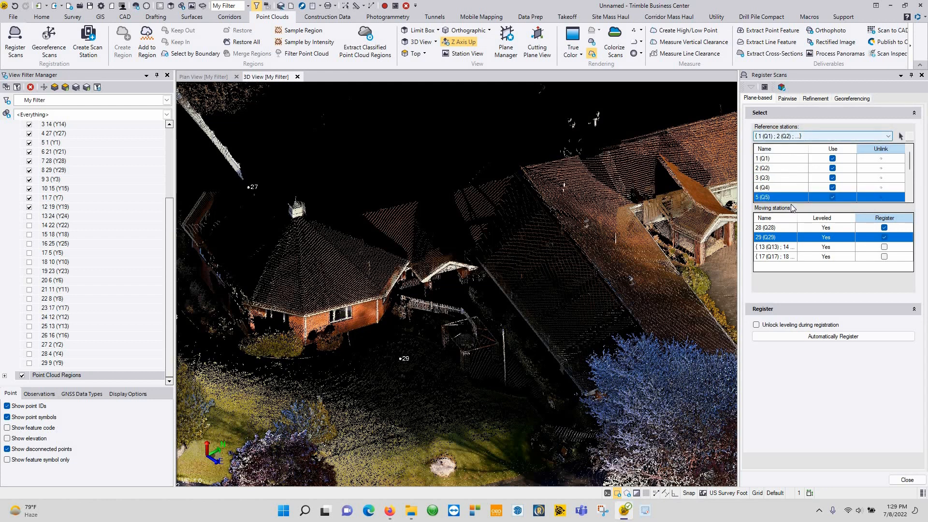
scroll(791, 202, down, 3)
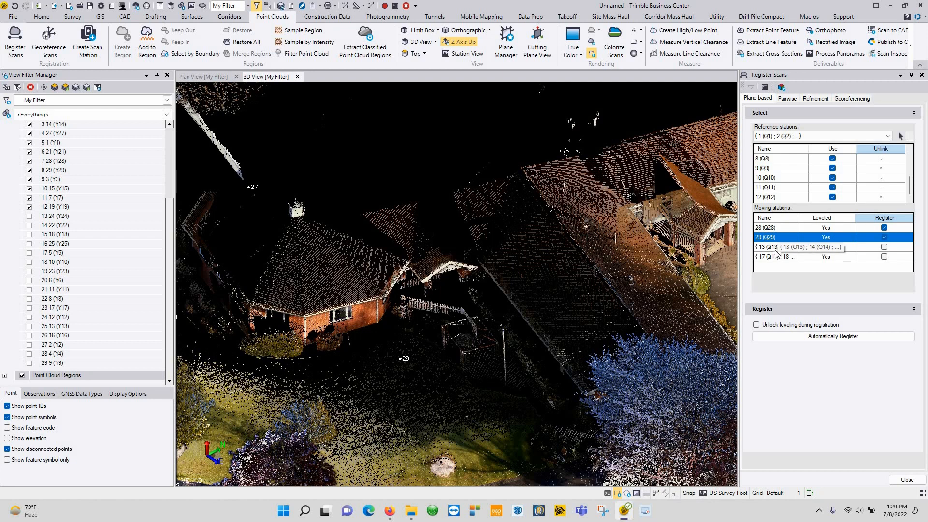
Step: Automatically register stations 28 and 29 and agree to generate the registration report
click(823, 337)
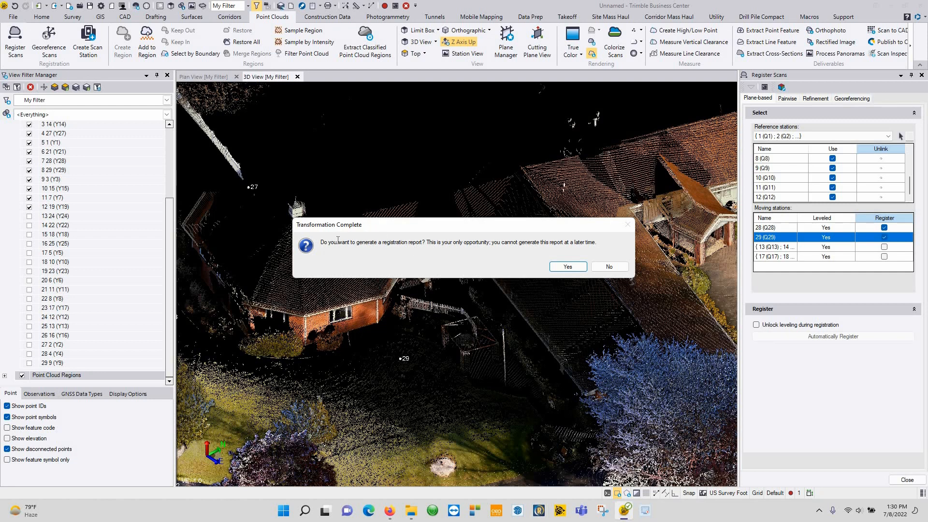
drag(321, 243, 492, 247)
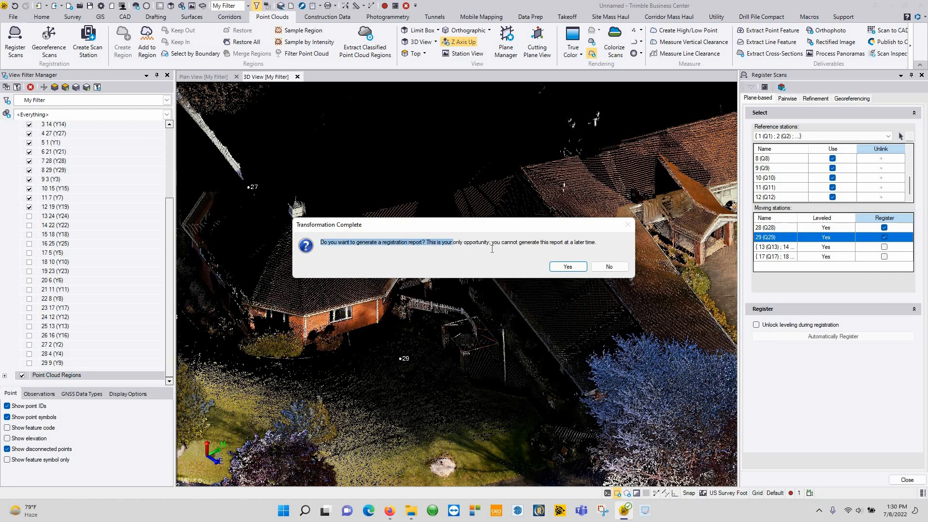
drag(422, 244, 601, 242)
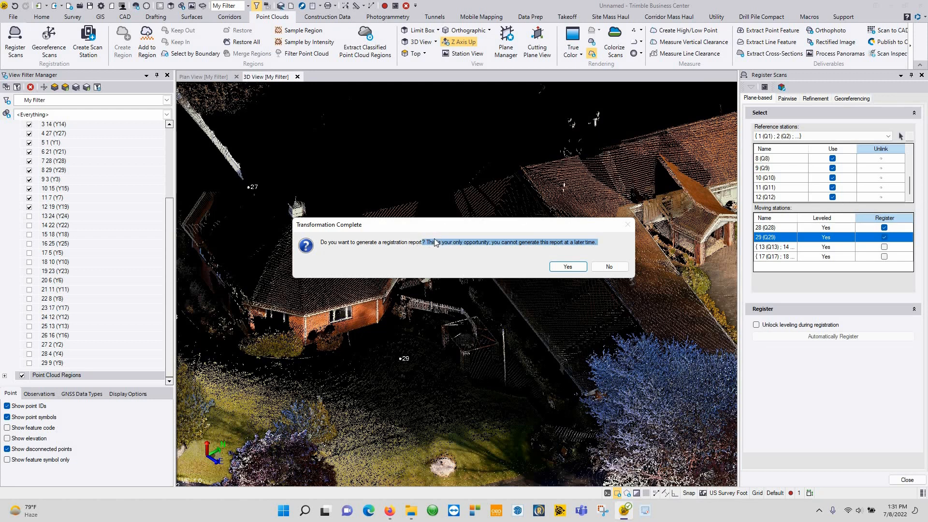
click(571, 264)
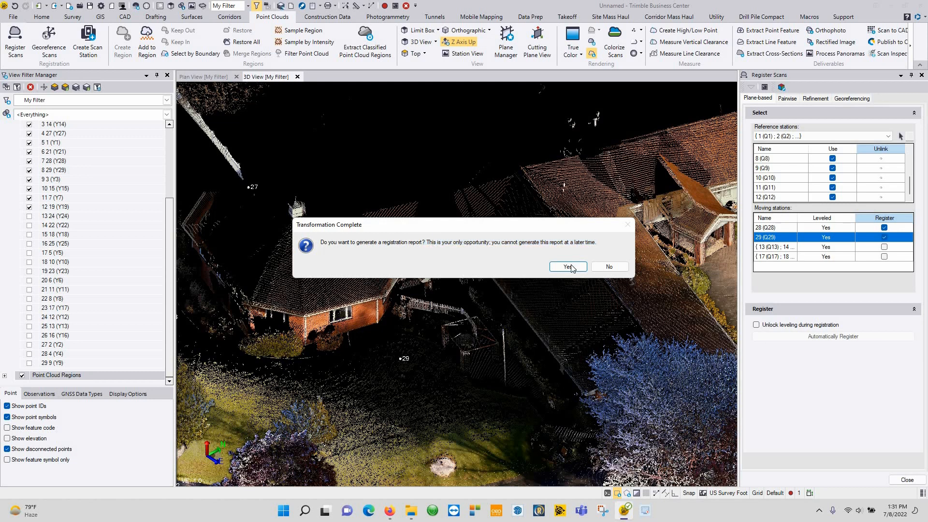
click(569, 267)
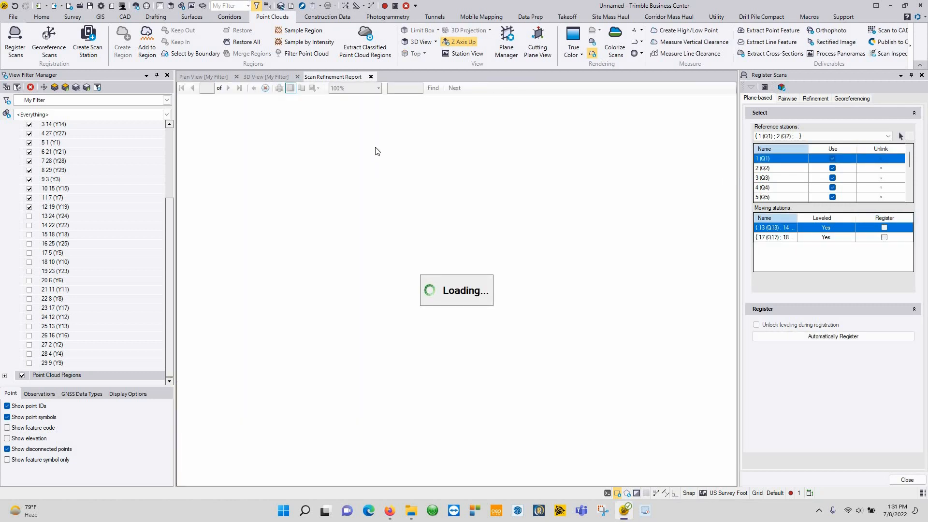
Step: Scroll through the Scan Refinement Report's per-station results, noting link 12–8 at 1.02% confidence
scroll(456, 208, down, 10)
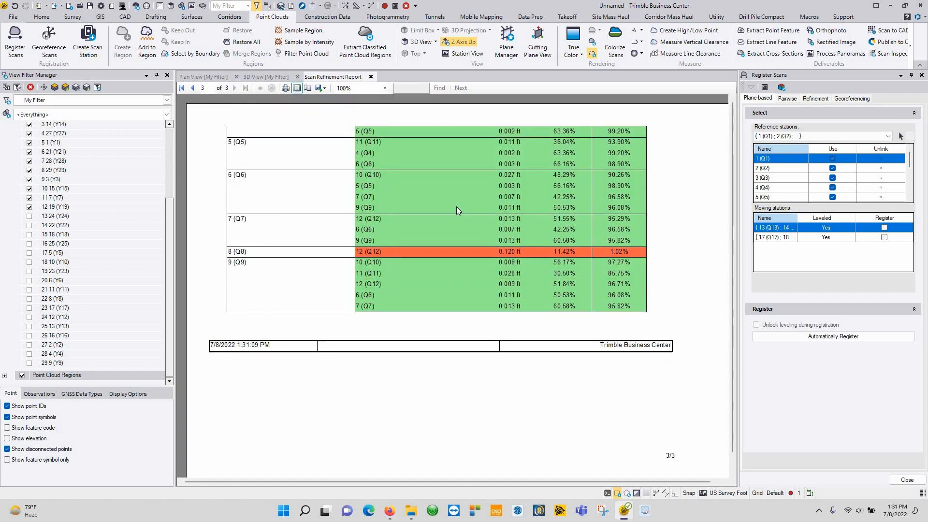
scroll(458, 208, up, 10)
scroll(361, 150, down, 3)
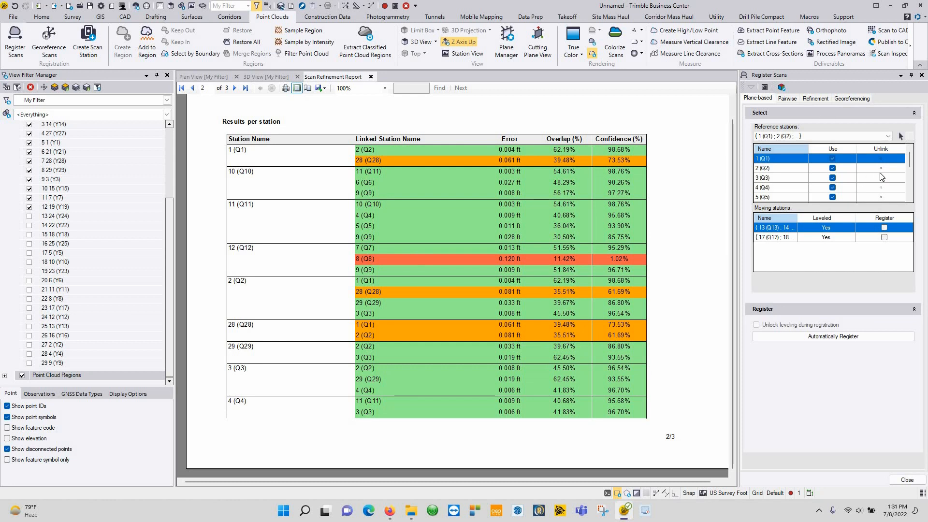
Step: Return to the 3D view and show scans 28 4 (Y4) and 29 9 (Y9) again
click(264, 77)
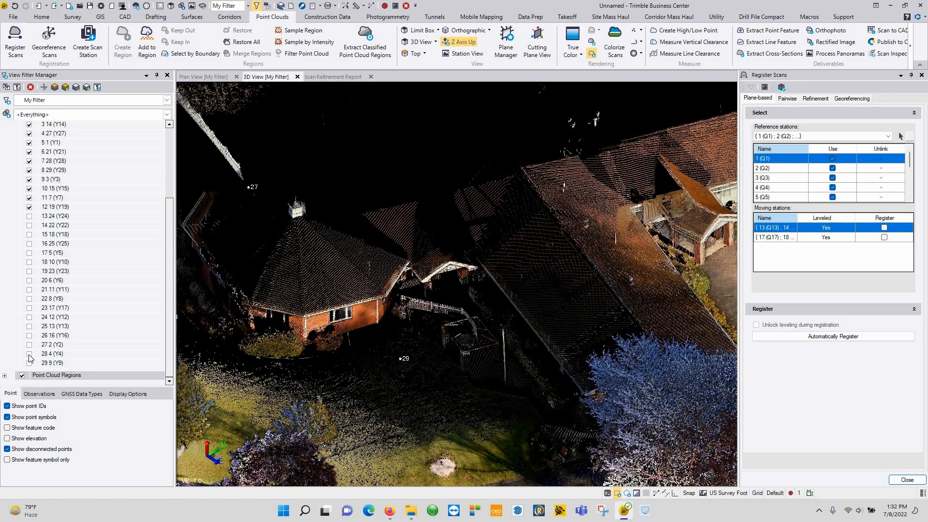
click(30, 363)
click(29, 354)
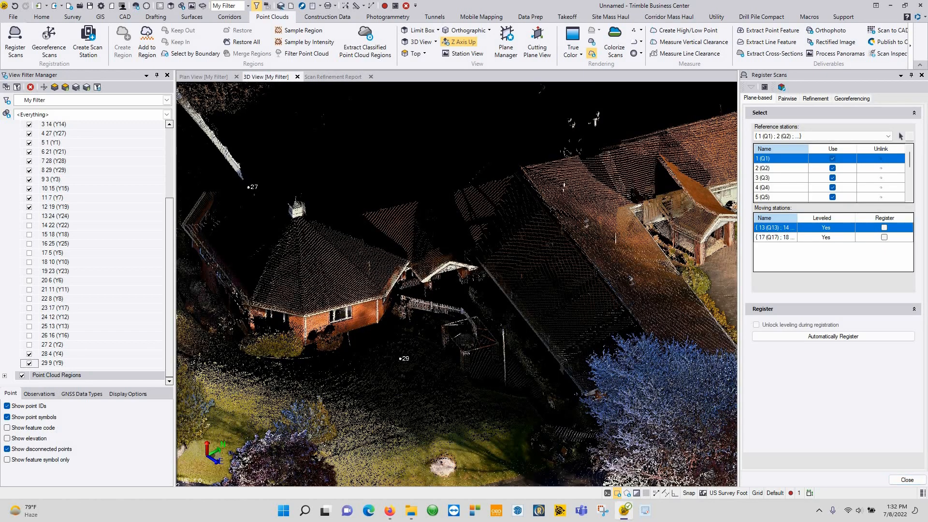
middle_drag(555, 273, 565, 302)
right_drag(565, 302, 547, 293)
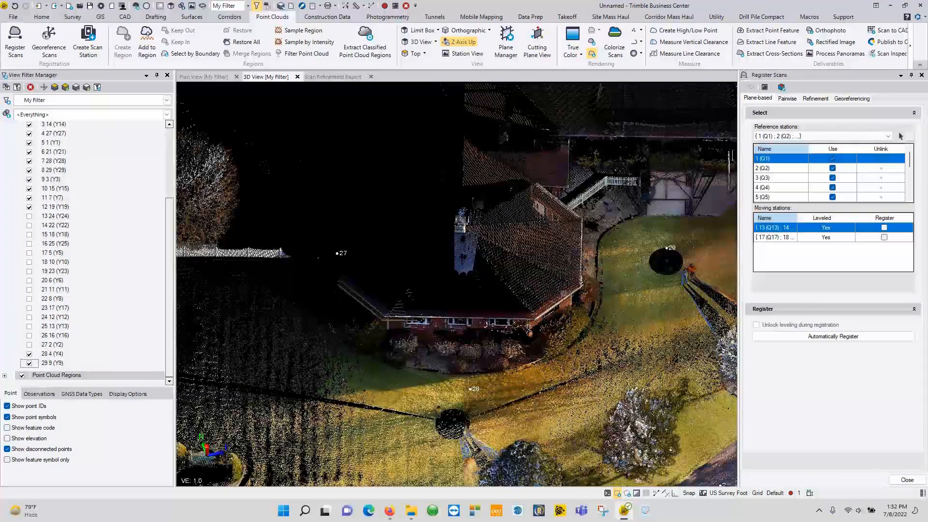
scroll(456, 331, up, 5)
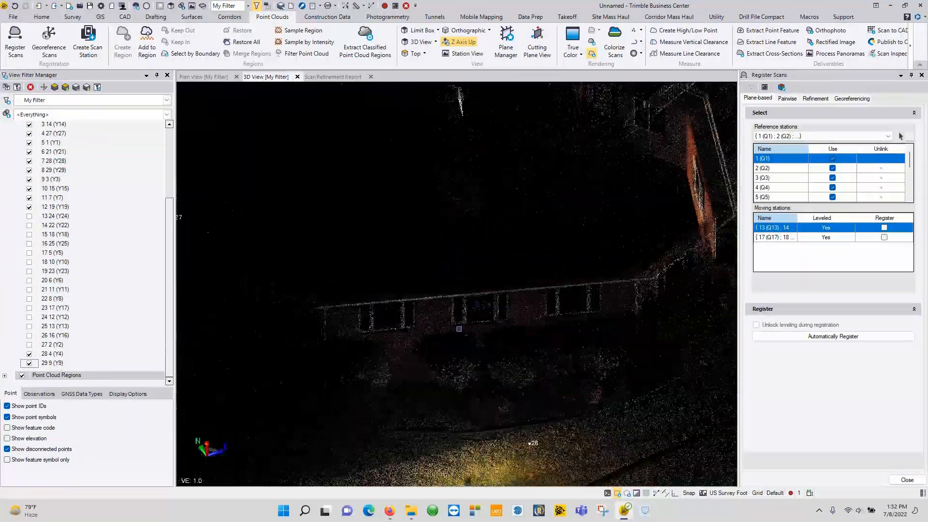
Step: Orbit and zoom around the house, fence and yard near station 29
middle_drag(456, 332, 480, 318)
right_drag(528, 300, 502, 308)
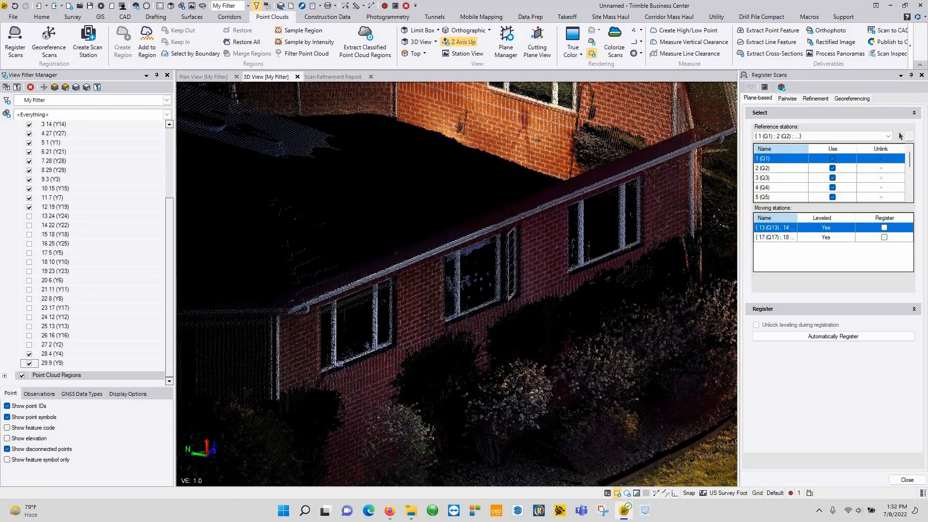
scroll(454, 315, down, 4)
scroll(454, 315, down, 2)
middle_drag(441, 323, 342, 318)
right_drag(342, 319, 402, 305)
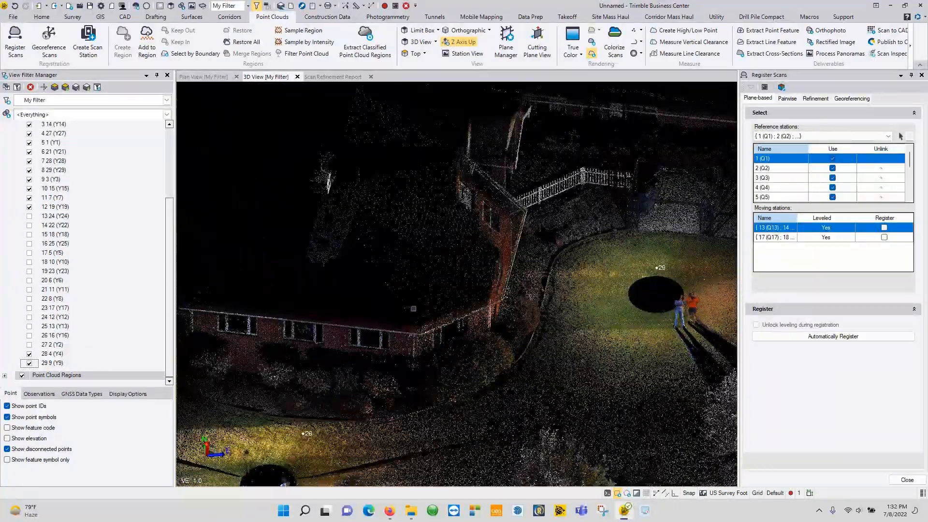
scroll(392, 301, down, 2)
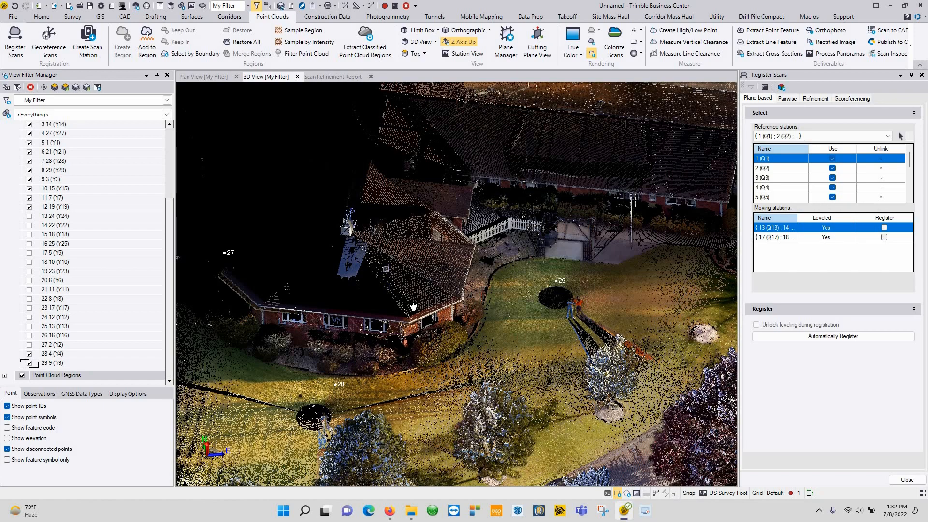
scroll(421, 267, down, 3)
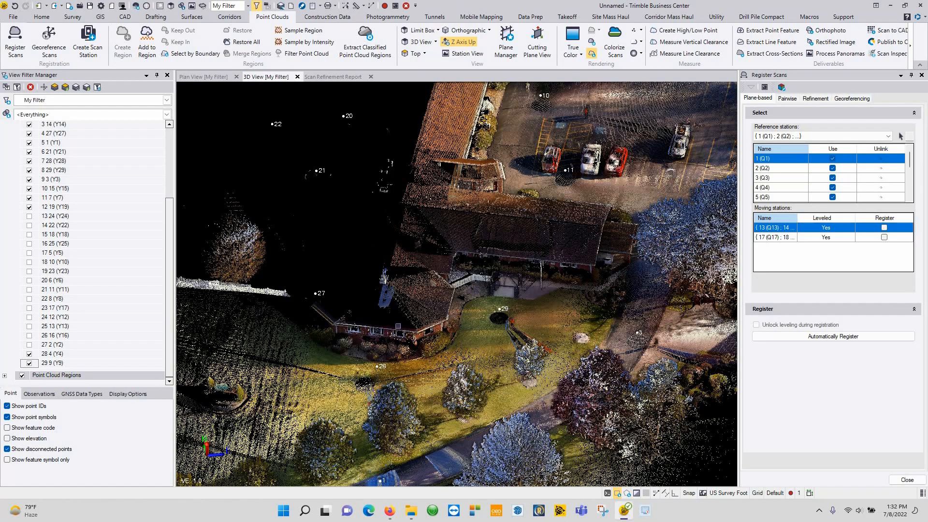
scroll(507, 310, up, 3)
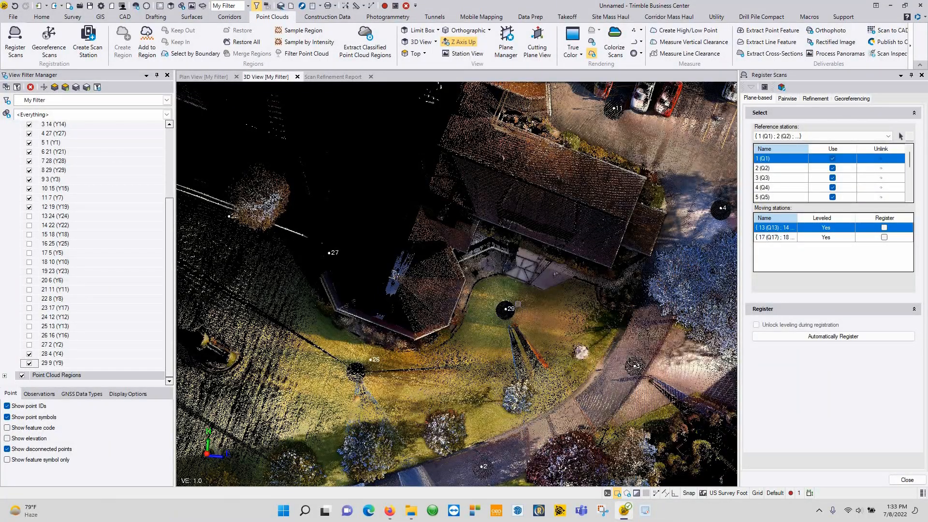
right_drag(505, 311, 434, 289)
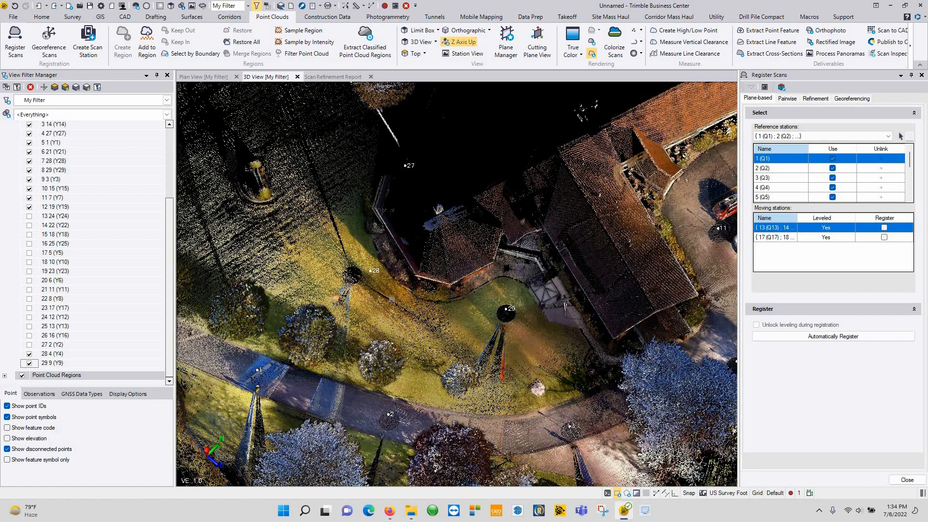
Step: Tick Register for stations 13 and 17 and run automatic registration
scroll(409, 304, down, 3)
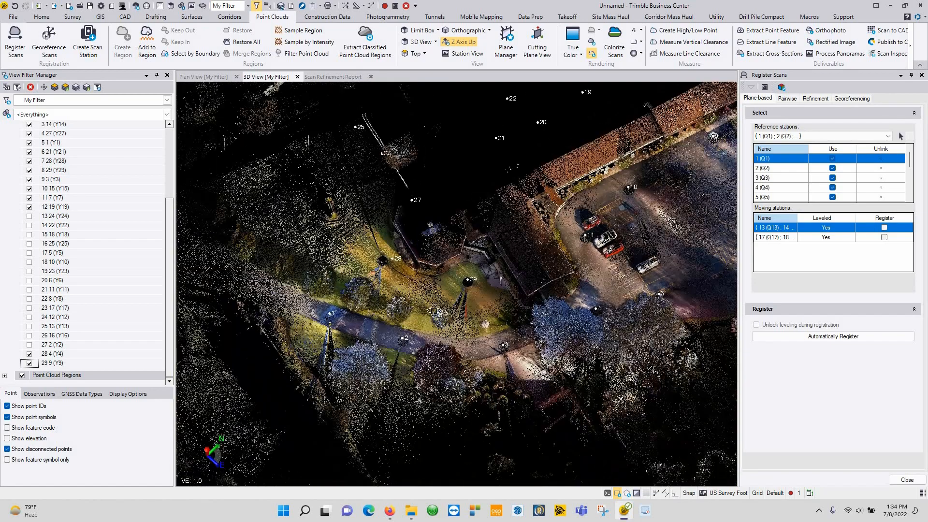
right_drag(402, 311, 571, 314)
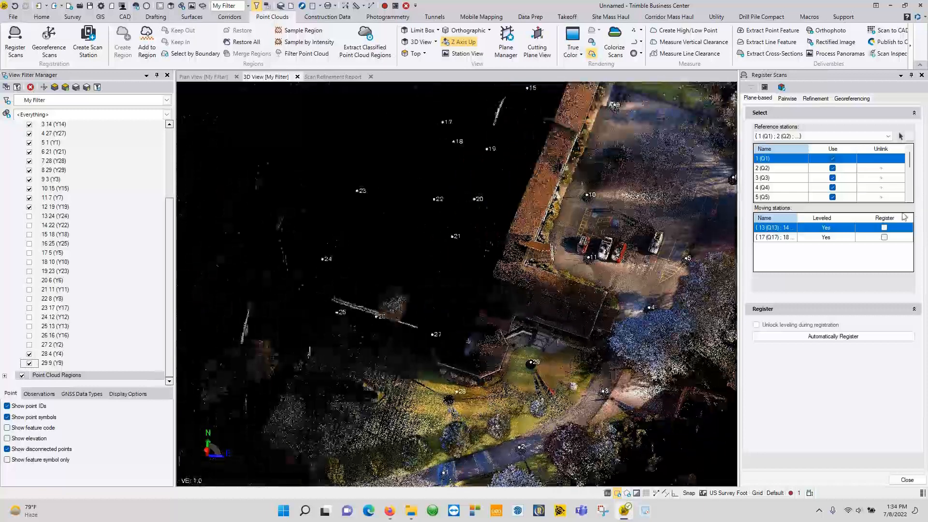
click(884, 228)
click(883, 238)
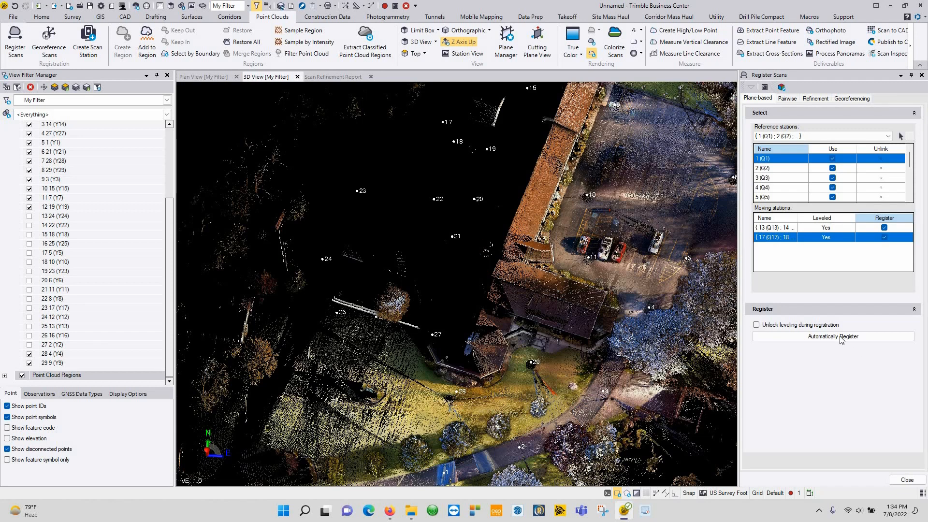
click(824, 336)
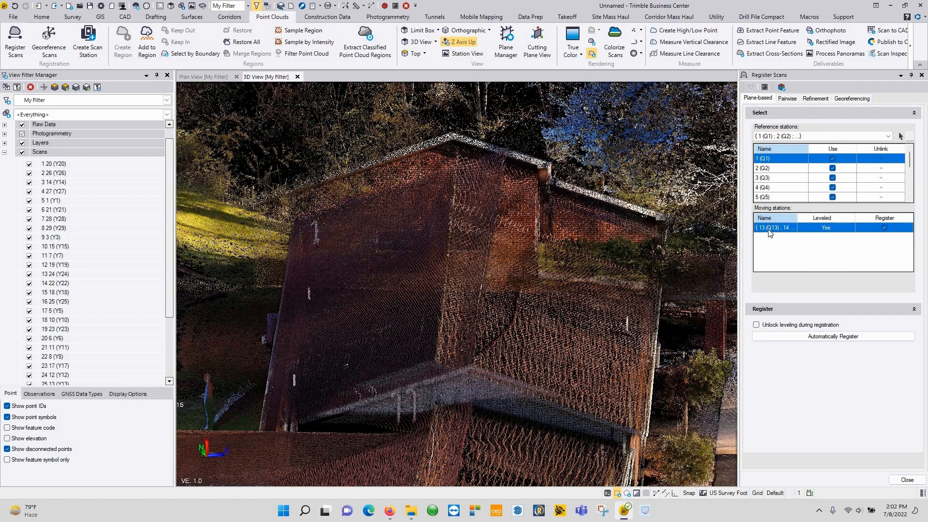
Step: Hide all scans, then display only scans 1 20 (Y20) through 13 24 (Y24)
scroll(789, 175, down, 2)
scroll(790, 177, down, 1)
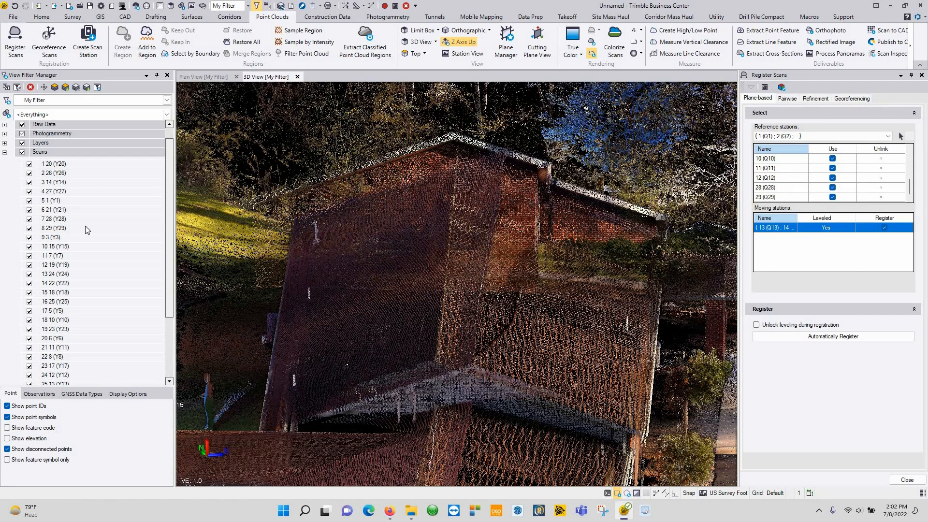
click(21, 152)
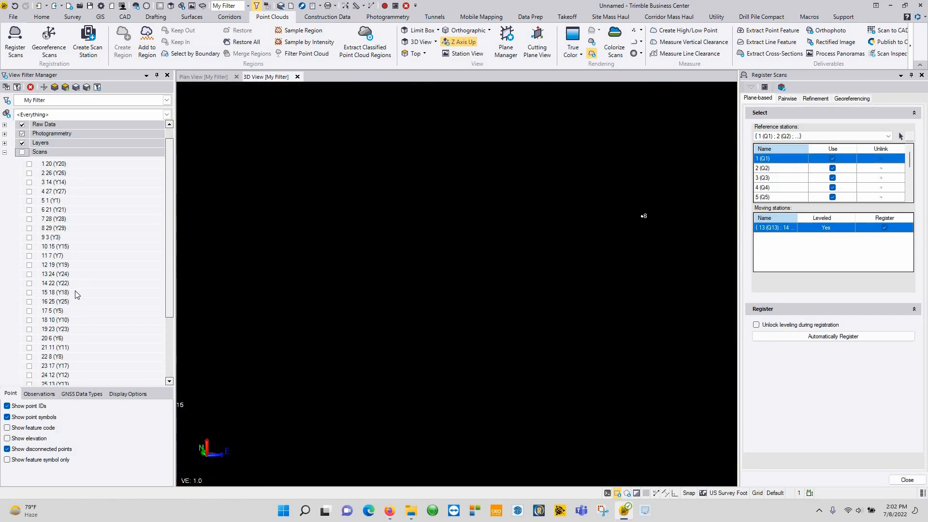
shift+click(48, 275)
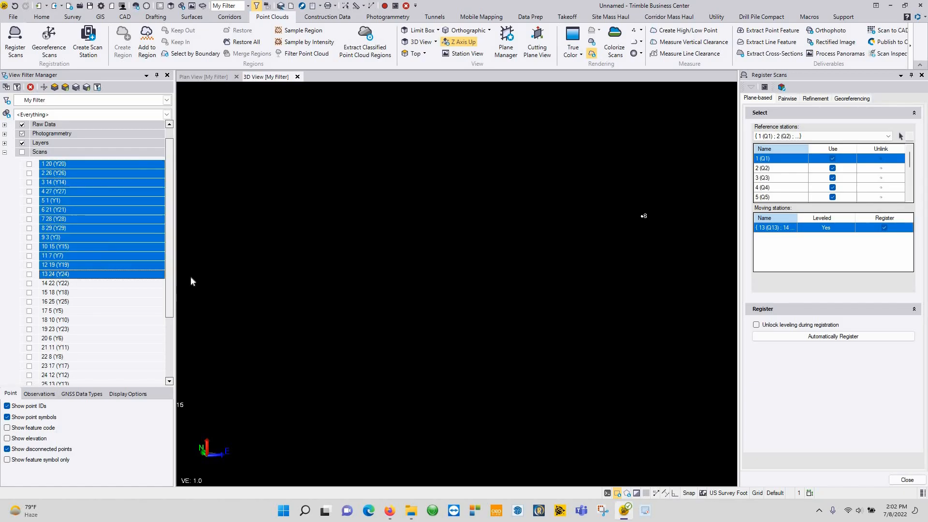
click(30, 275)
Step: Orbit to the building and create a new plane in Plane Manager
drag(474, 324, 381, 259)
scroll(381, 259, down, 8)
middle_drag(371, 294, 560, 284)
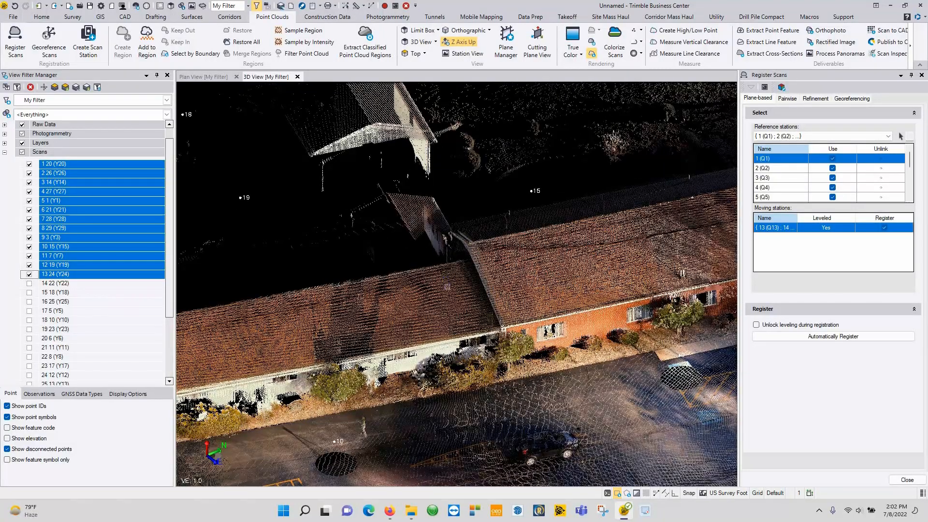
click(508, 41)
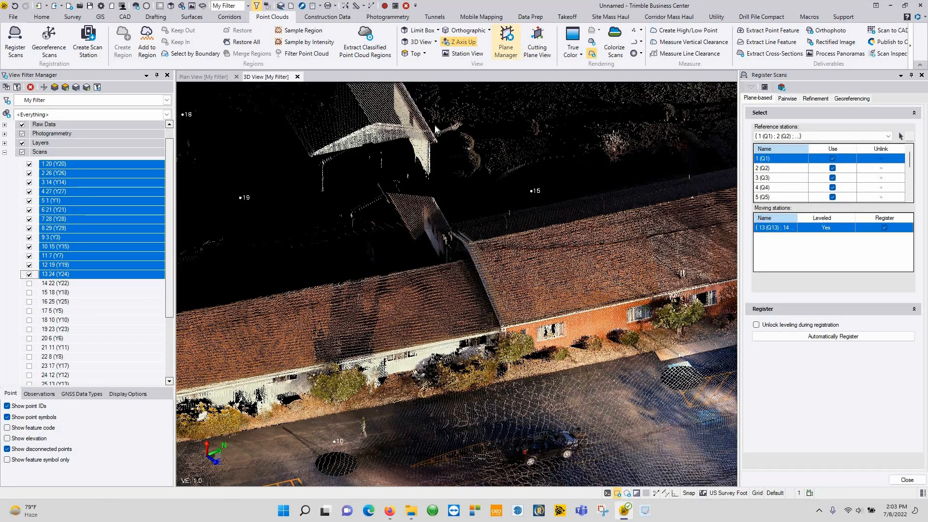
click(427, 372)
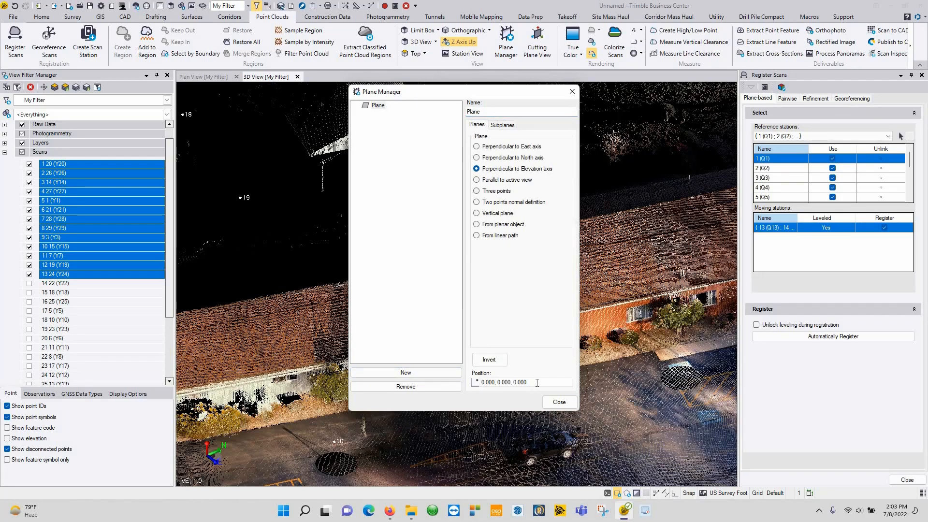
Step: Position the new plane on a picked ground point at 314.400, 23.873, 24.842 and close Plane Manager
click(536, 382)
right_drag(640, 310, 841, 295)
middle_drag(674, 268, 683, 300)
right_drag(639, 292, 613, 248)
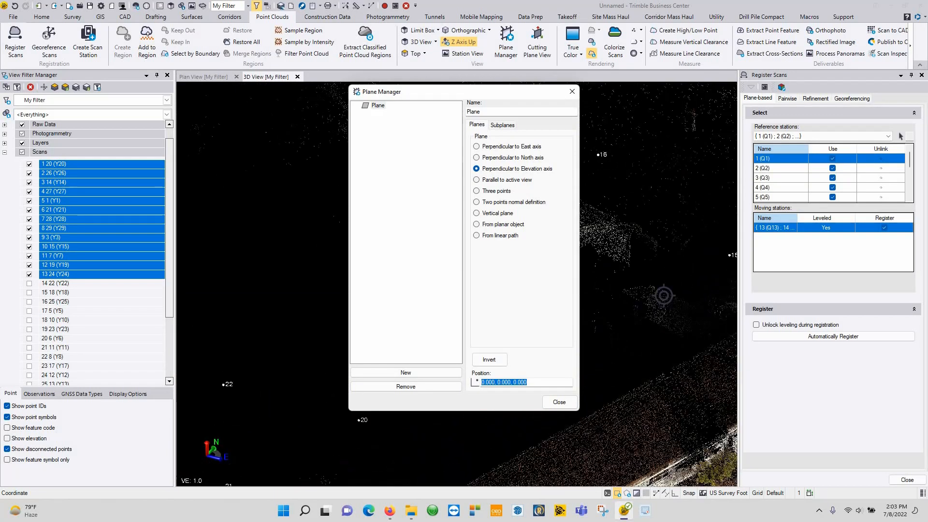
click(596, 235)
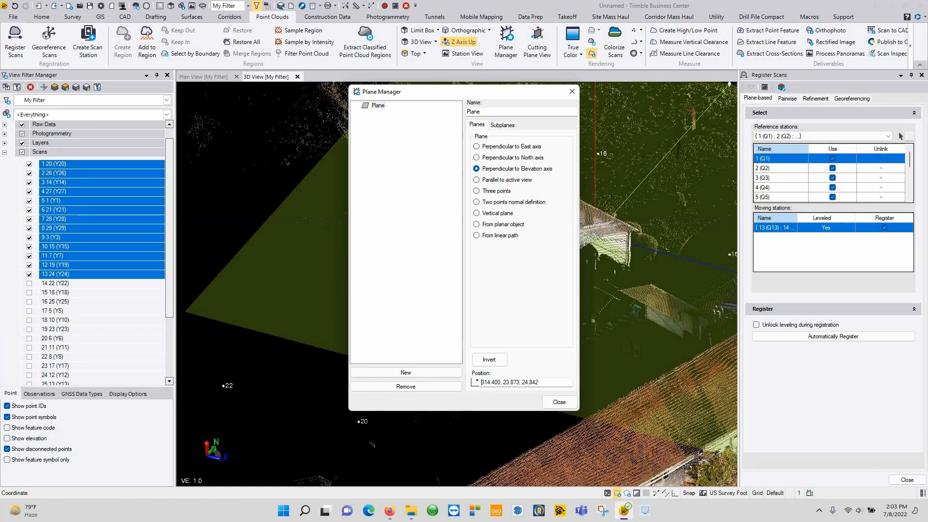
click(559, 402)
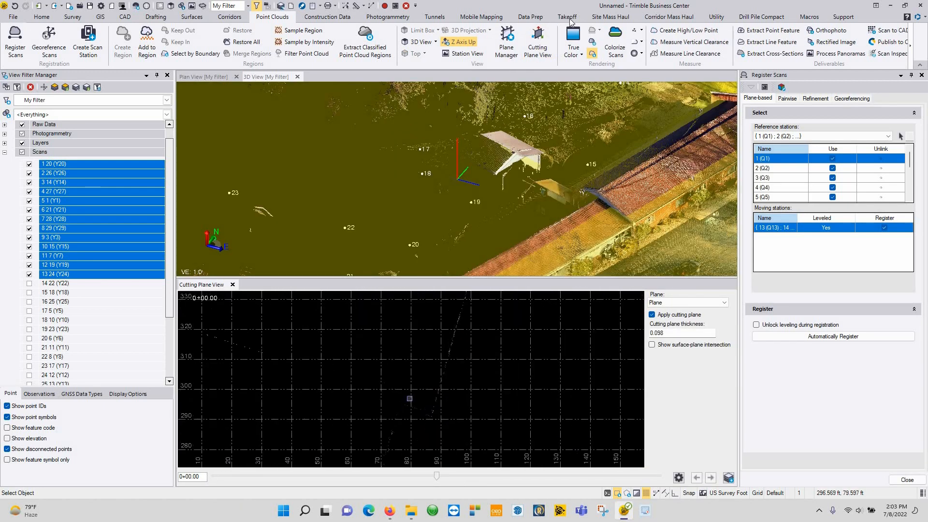
Step: Colour the point cloud by scan instead of true colour
click(572, 55)
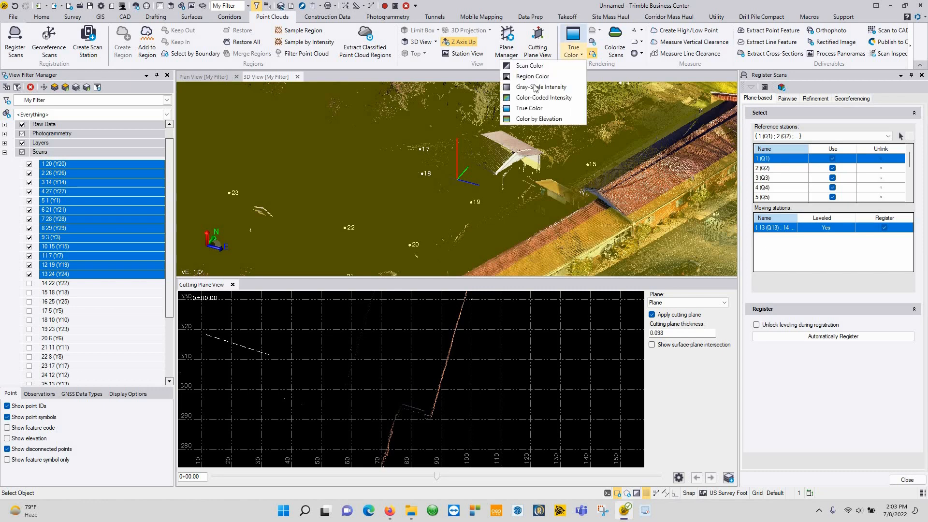
click(538, 69)
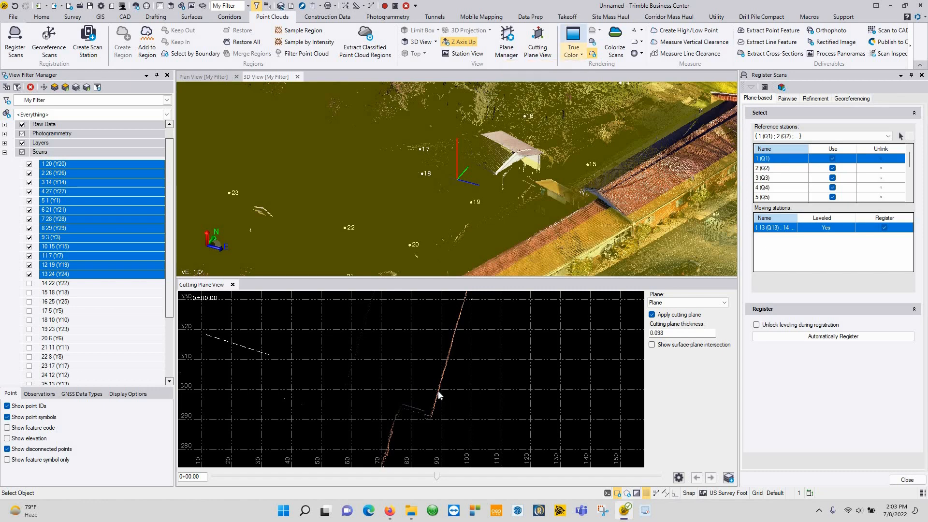
scroll(403, 407, up, 4)
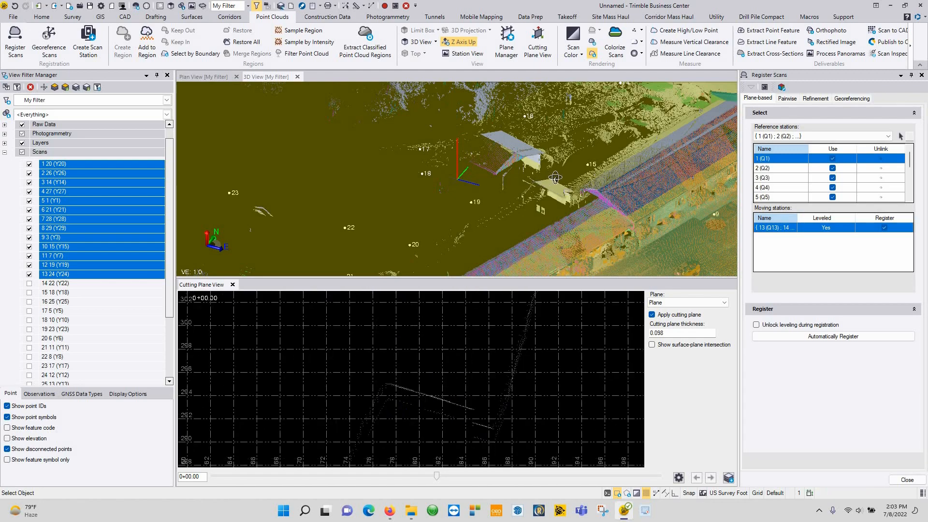
middle_drag(565, 175, 501, 198)
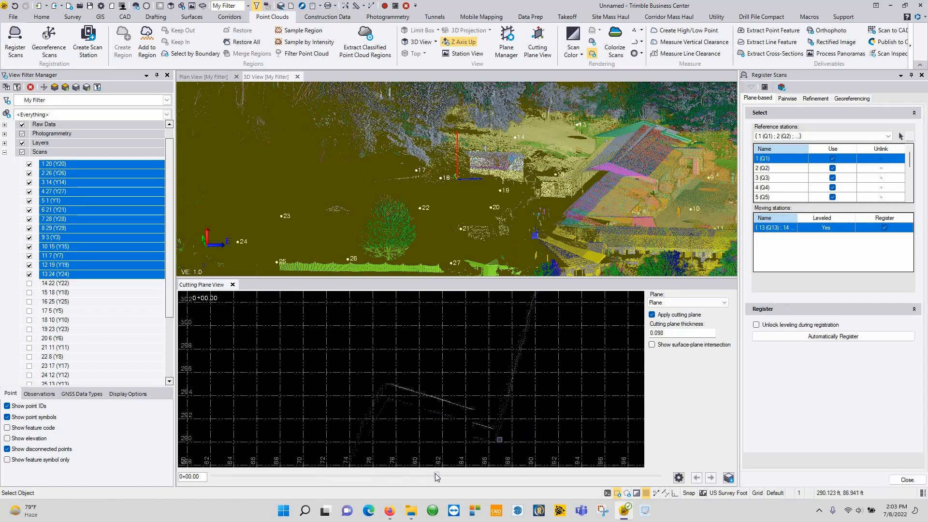
Step: Slide the cross-section to 0+02.82 and zoom and pan to centre the wall lines
drag(435, 474, 427, 474)
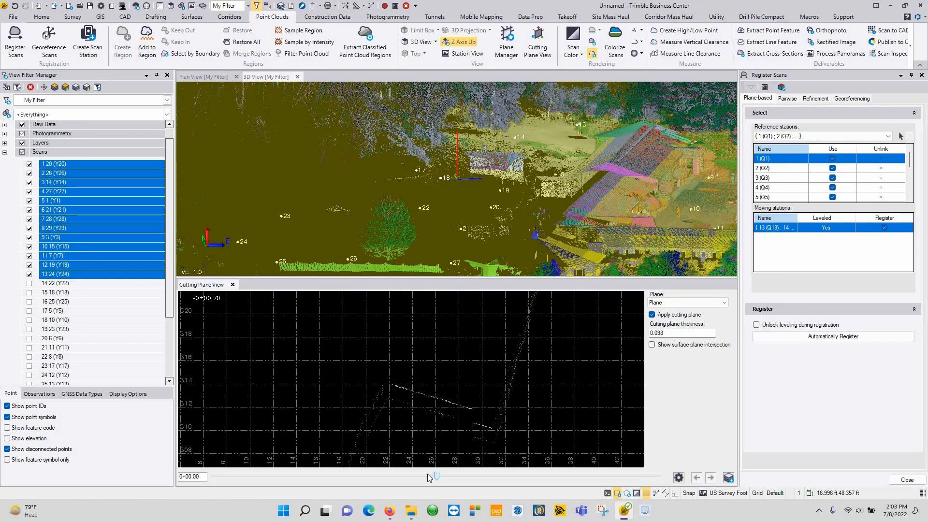
click(427, 473)
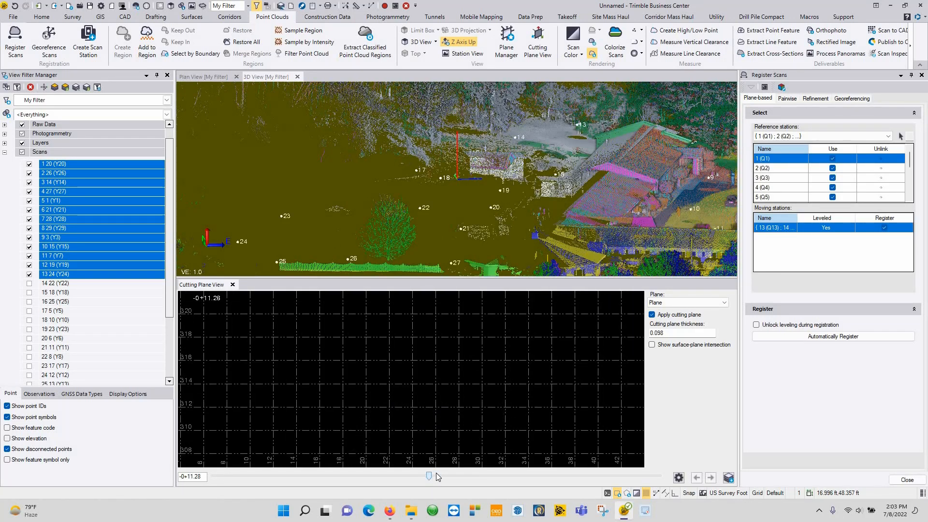
click(438, 476)
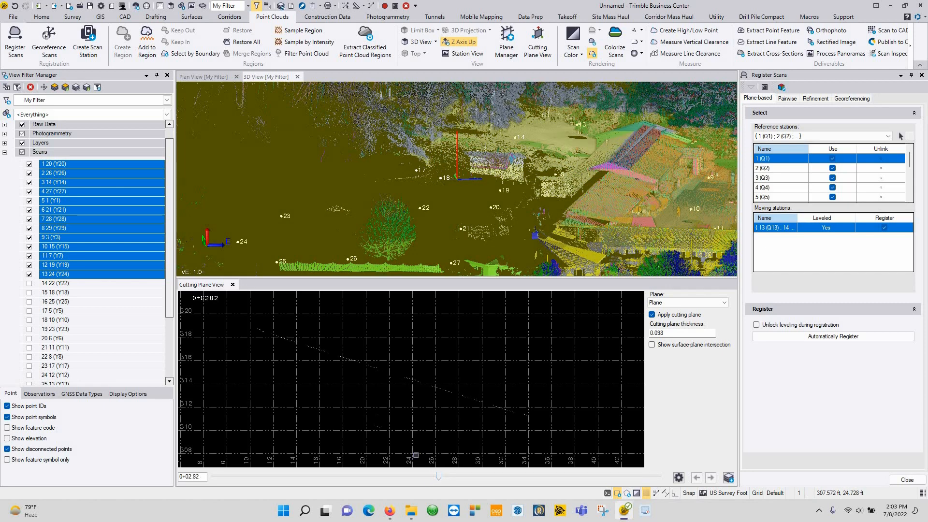
scroll(434, 364, down, 10)
scroll(434, 363, up, 6)
scroll(447, 388, up, 3)
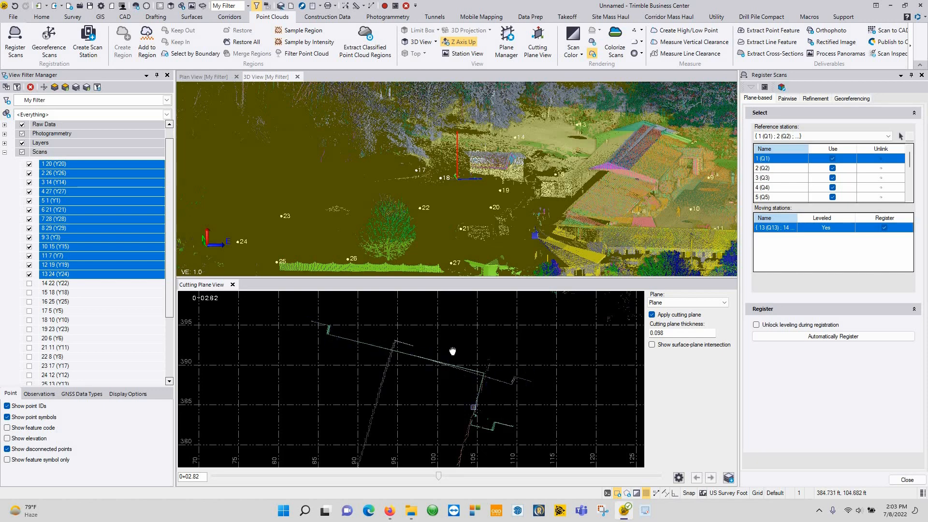
middle_drag(454, 418, 473, 361)
scroll(420, 361, down, 3)
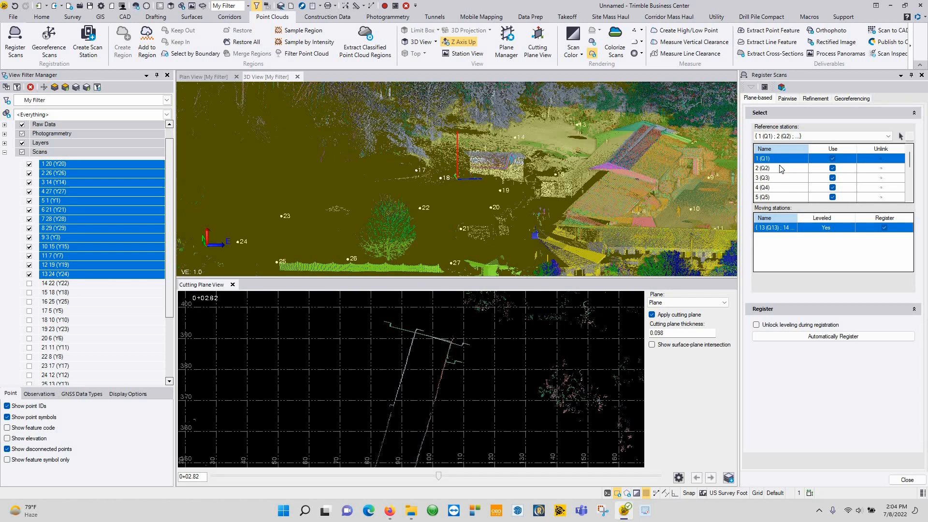
Step: Set the combined 13 (Q13) station group as the plane-based registration reference, leaving stations 1, 2, 3 onward moving
scroll(778, 195, down, 3)
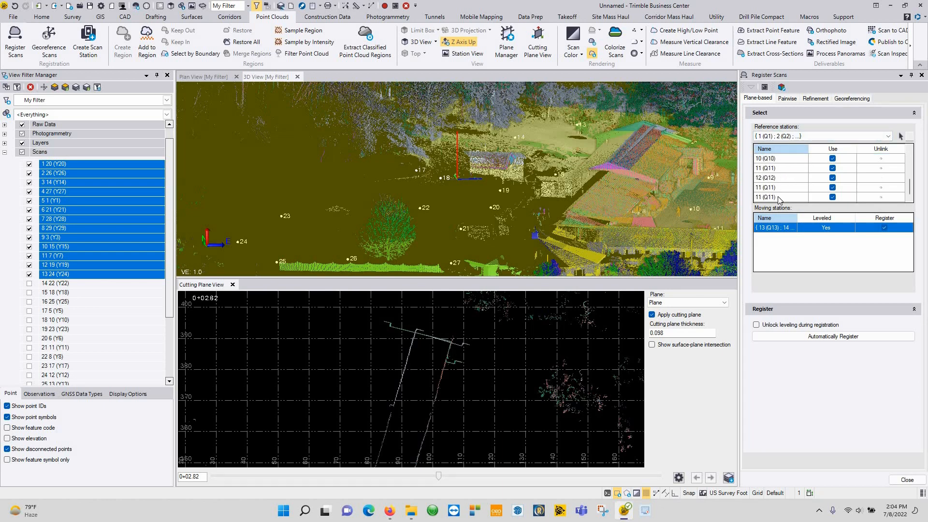
key(ctrl+a)
click(766, 186)
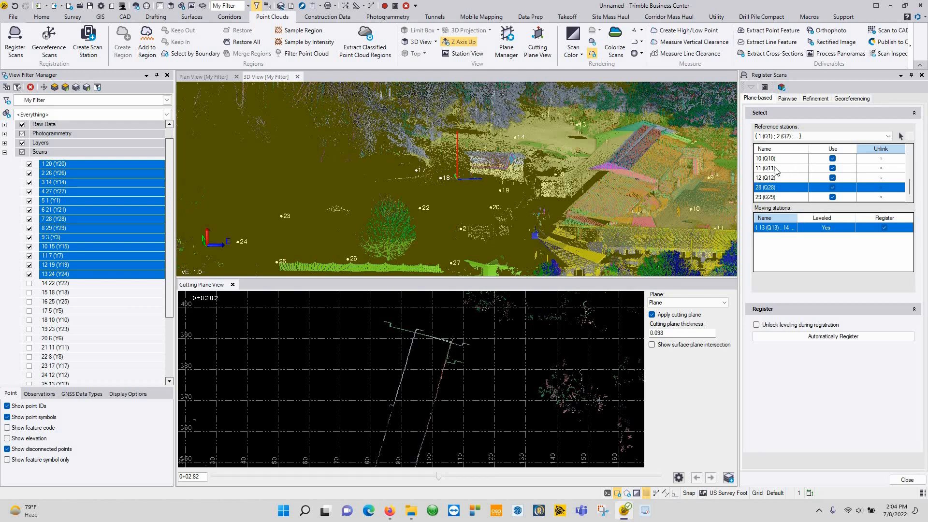
scroll(778, 169, up, 3)
click(777, 198)
scroll(776, 198, down, 3)
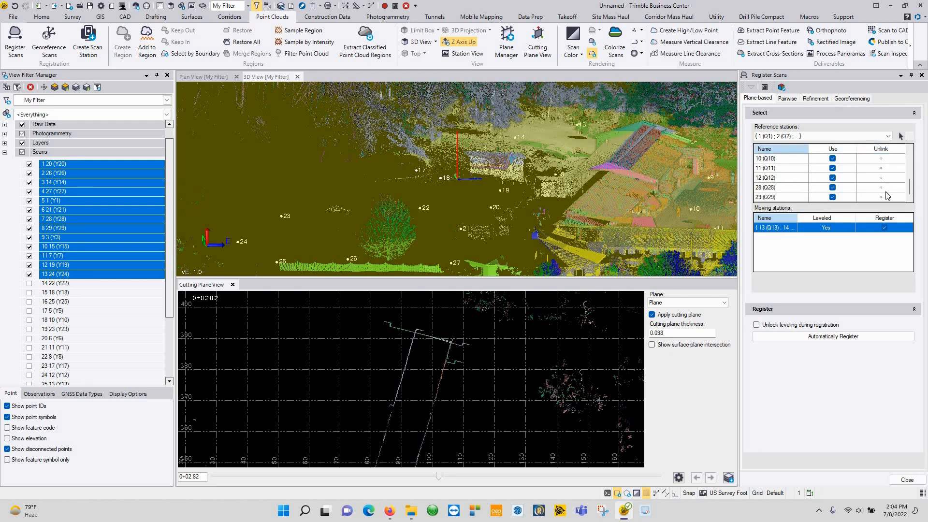
shift+click(885, 193)
click(828, 187)
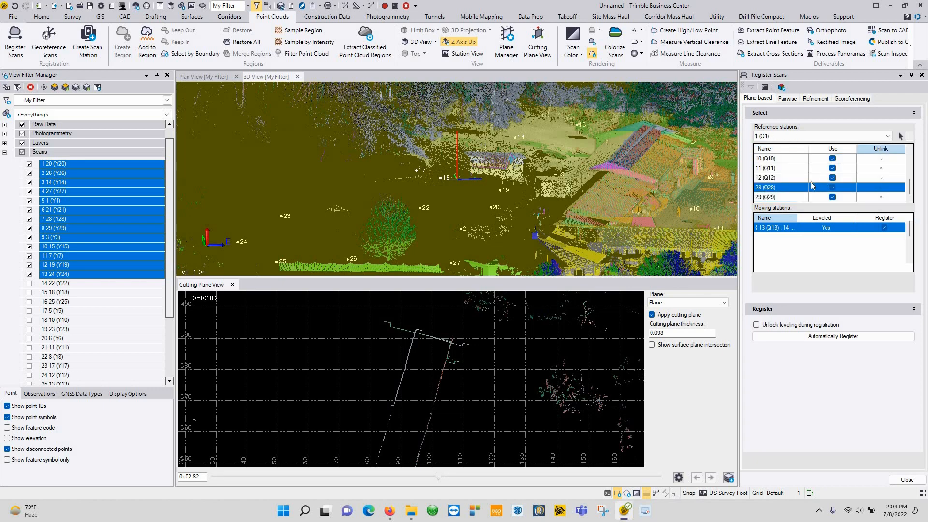
click(796, 137)
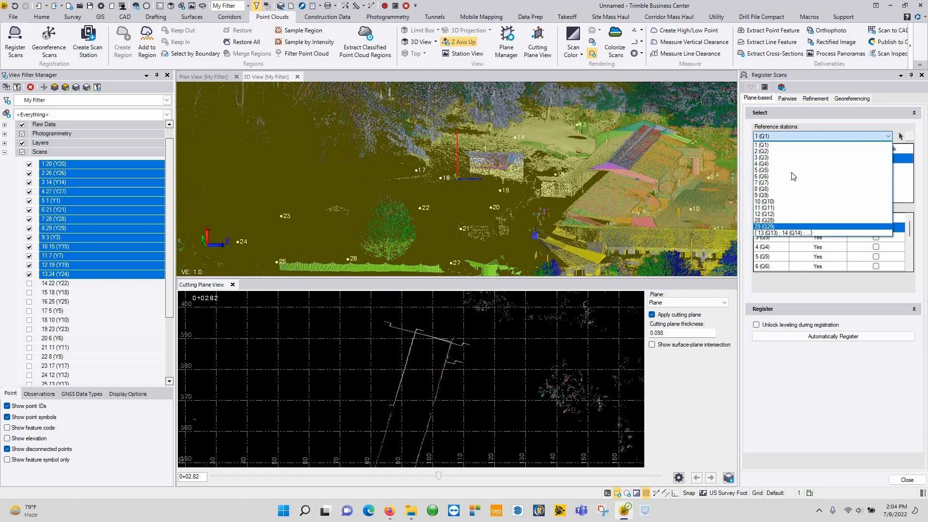
click(792, 233)
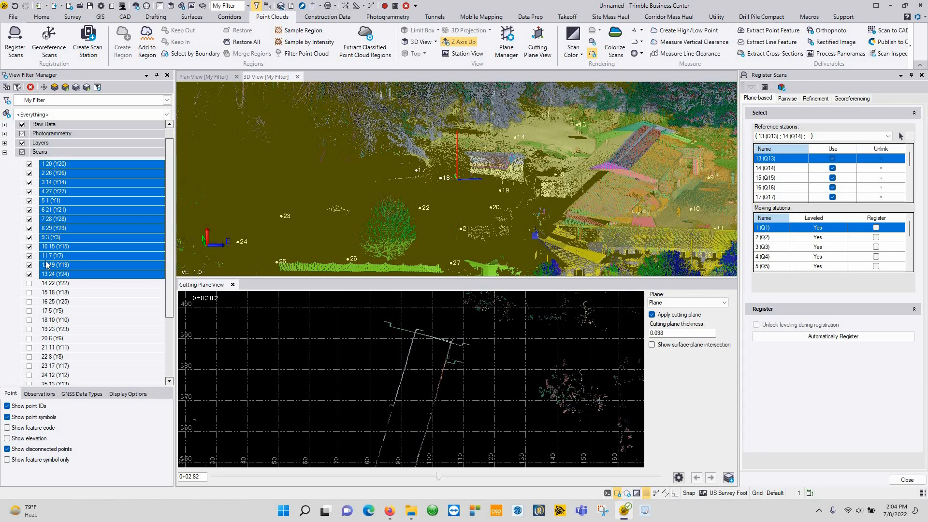
Step: Show scans 14 22 (Y22) through 27 2 (Y2) and close the Cutting Plane View
click(50, 284)
scroll(57, 347, down, 3)
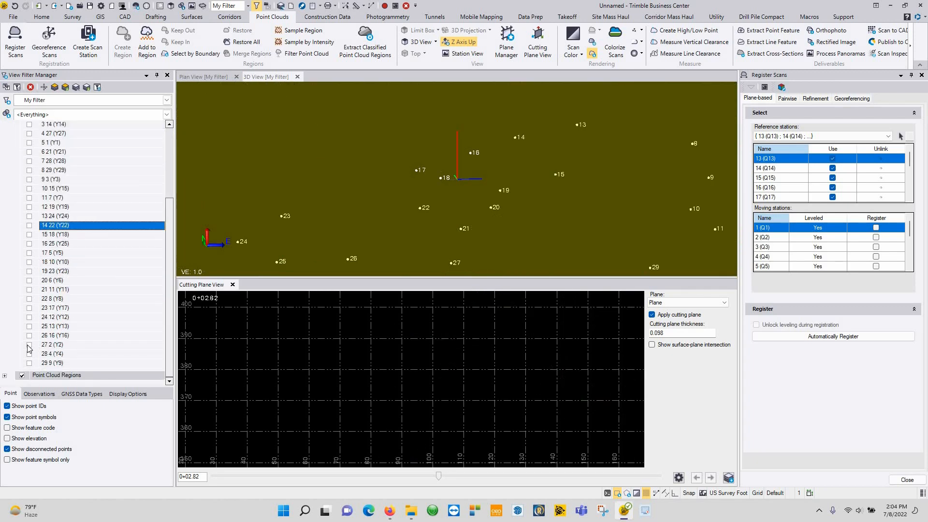
shift+click(30, 345)
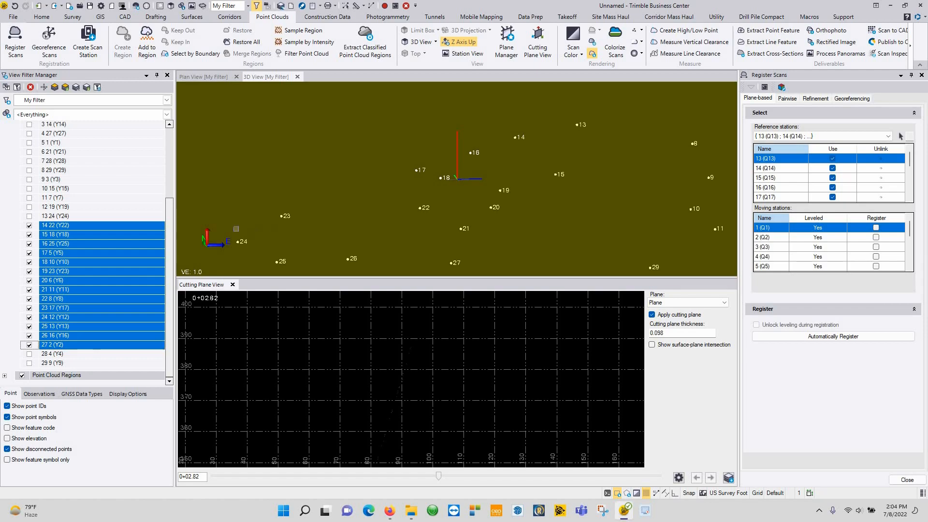
click(233, 285)
Step: Orbit and zoom around the scan-coloured house, fence and wall near stations 27 and 28
middle_drag(523, 294, 453, 273)
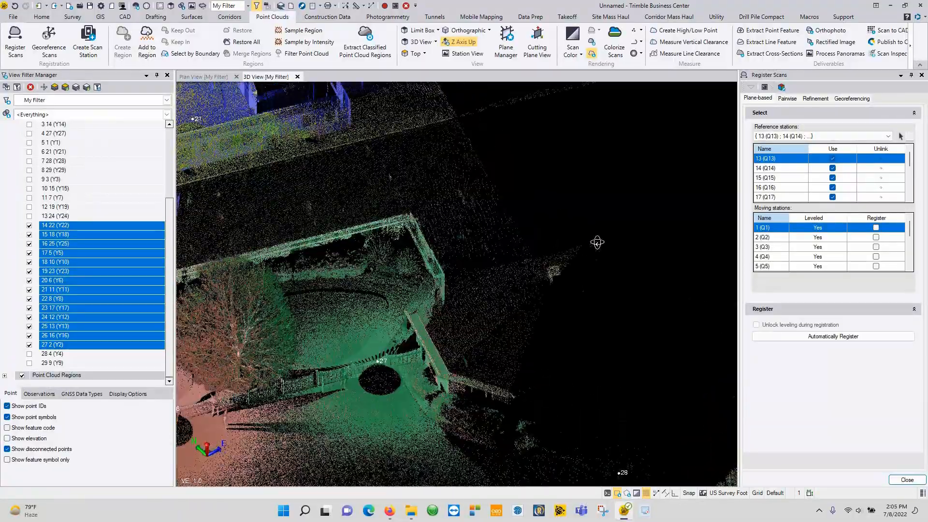
middle_drag(419, 189, 398, 221)
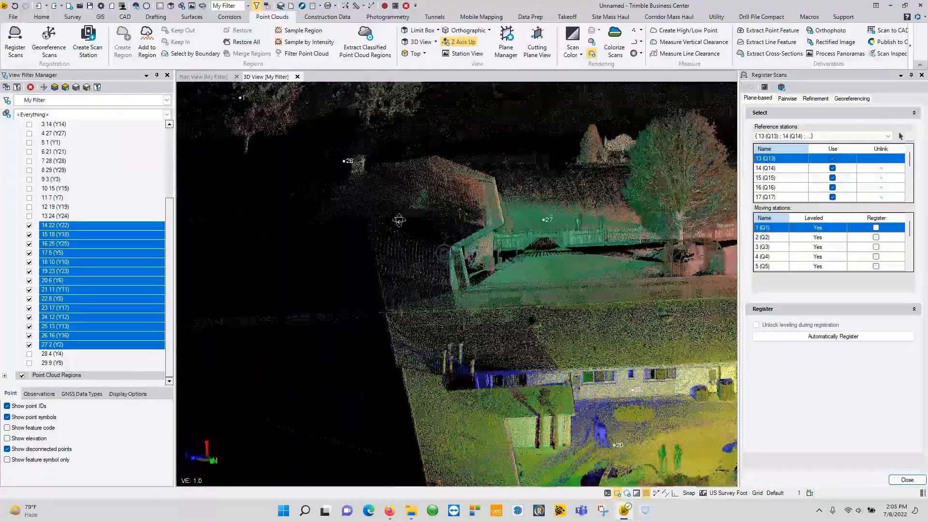
middle_drag(597, 193, 420, 237)
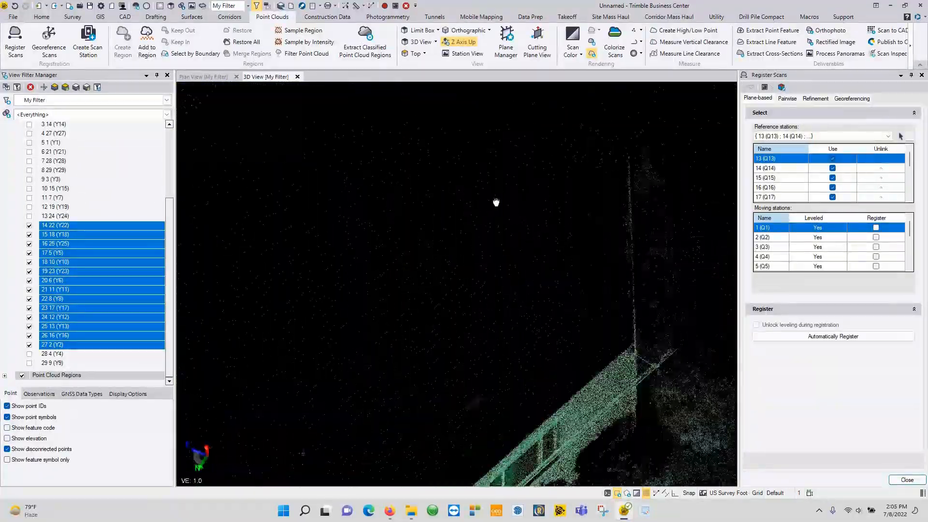
middle_drag(470, 262, 417, 263)
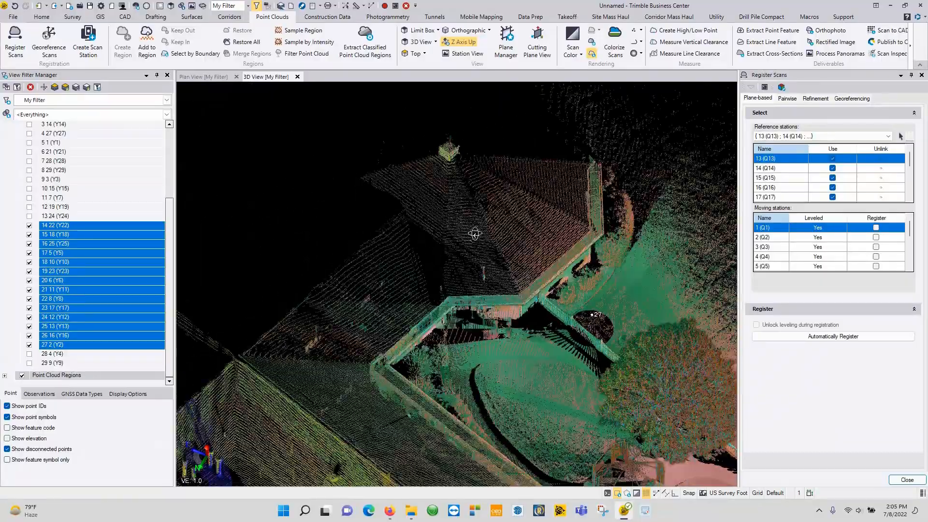
middle_drag(523, 224, 650, 323)
scroll(433, 270, down, 3)
middle_drag(371, 272, 591, 248)
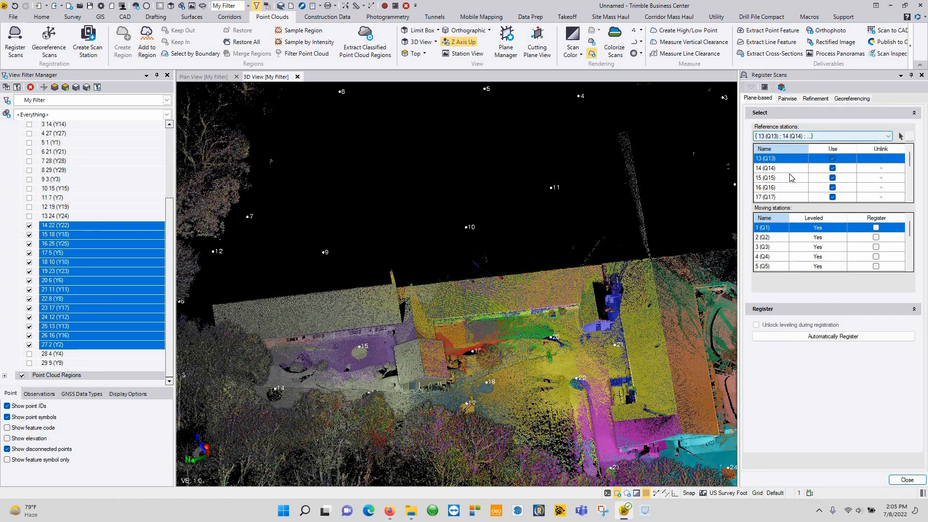
Step: Select all moving stations, tick Register for each, and run automatic registration
scroll(838, 195, down, 3)
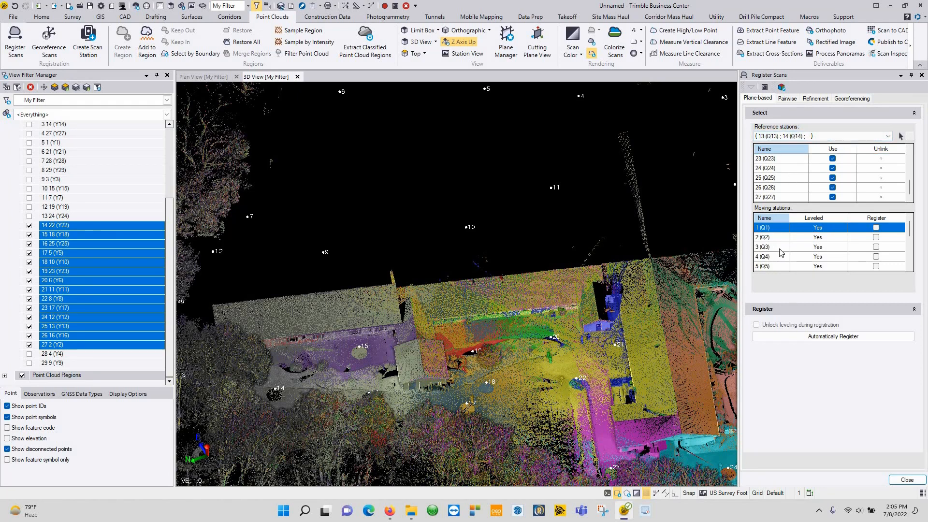
scroll(776, 268, down, 3)
shift+click(860, 266)
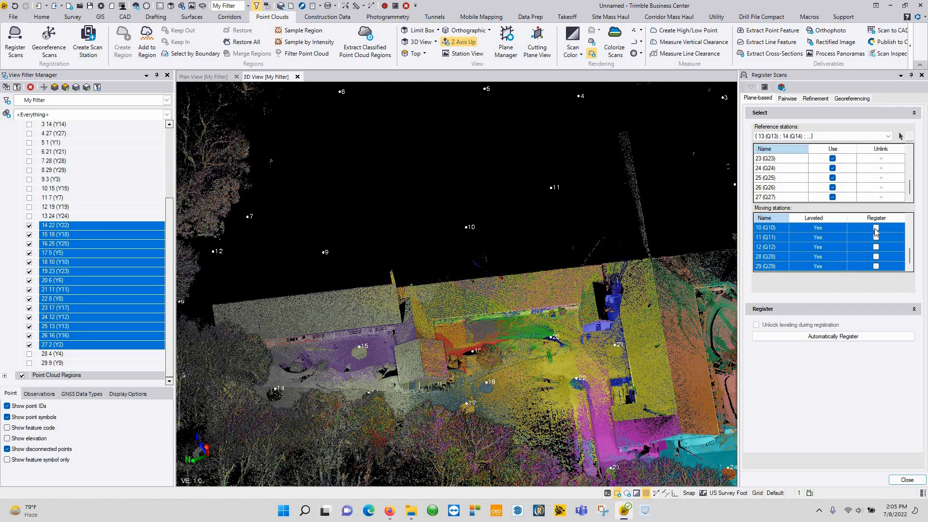
click(875, 228)
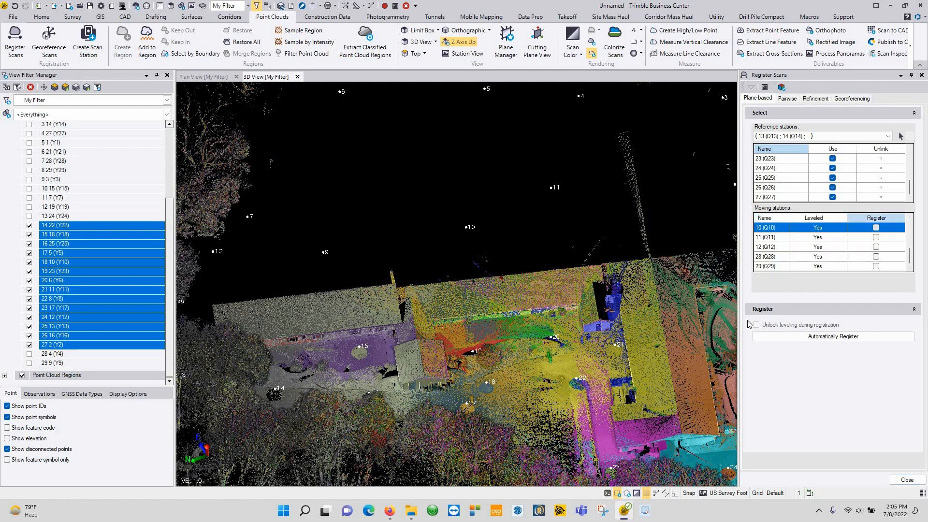
click(829, 337)
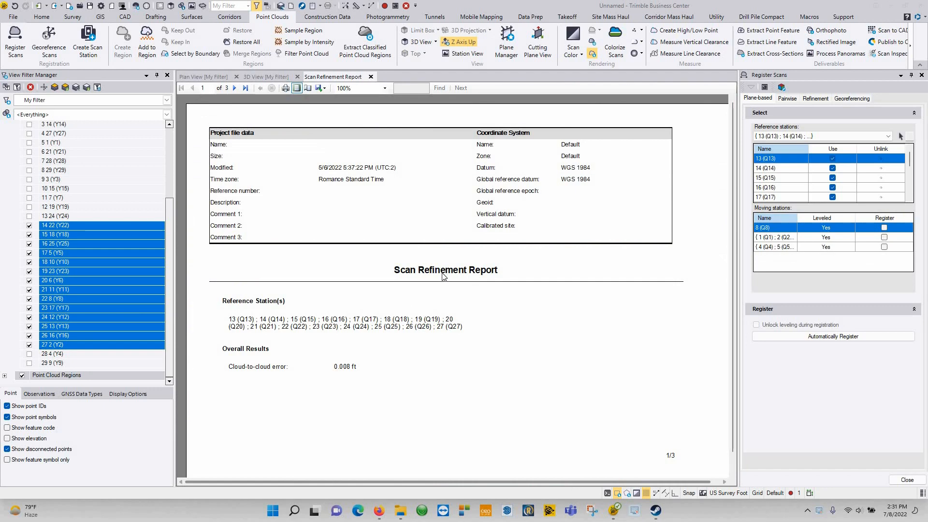
Step: Review the Scan Refinement Report's per-station results, then start pairwise registration of station 8 (Q8)
scroll(441, 277, down, 4)
scroll(440, 276, up, 3)
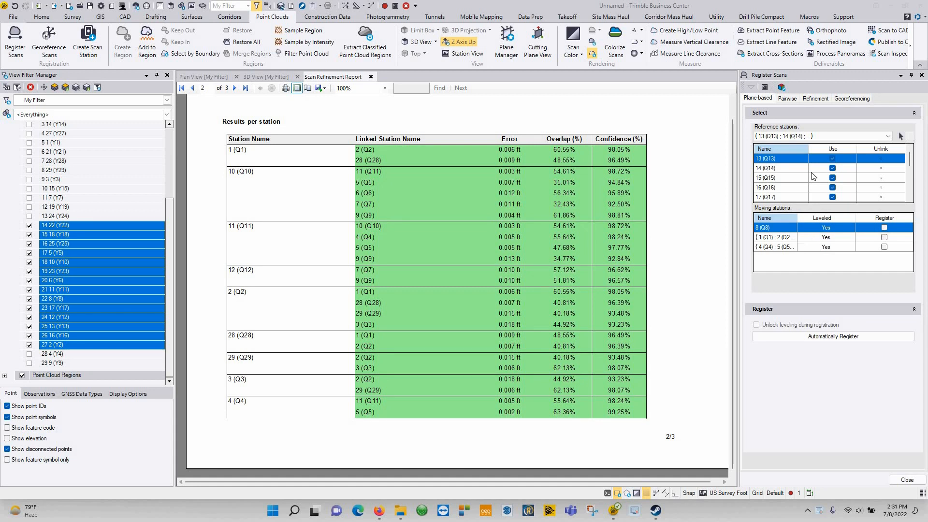
scroll(824, 181, down, 3)
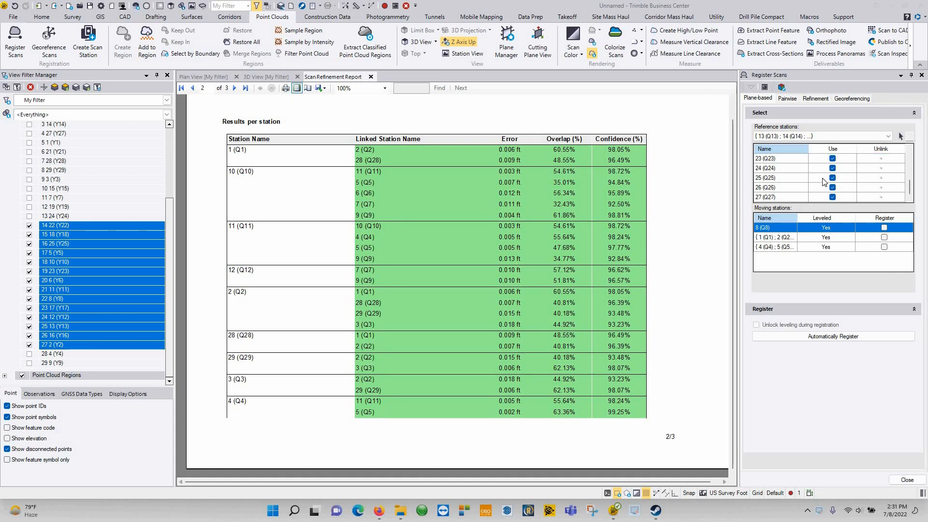
scroll(821, 189, up, 4)
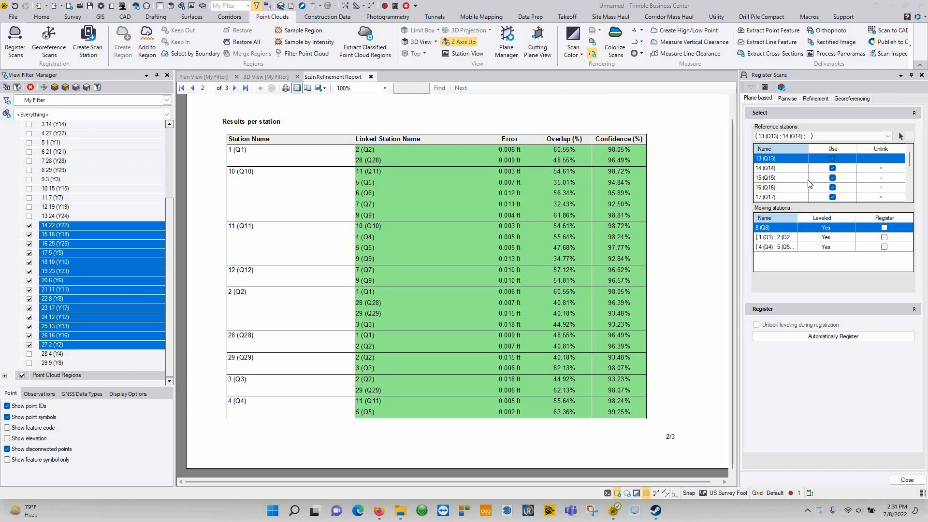
scroll(809, 183, down, 2)
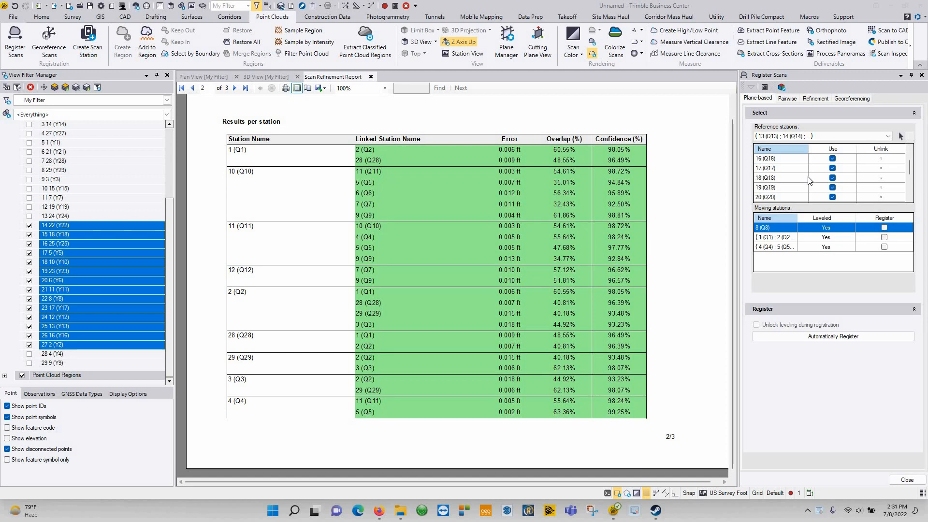
scroll(809, 180, up, 2)
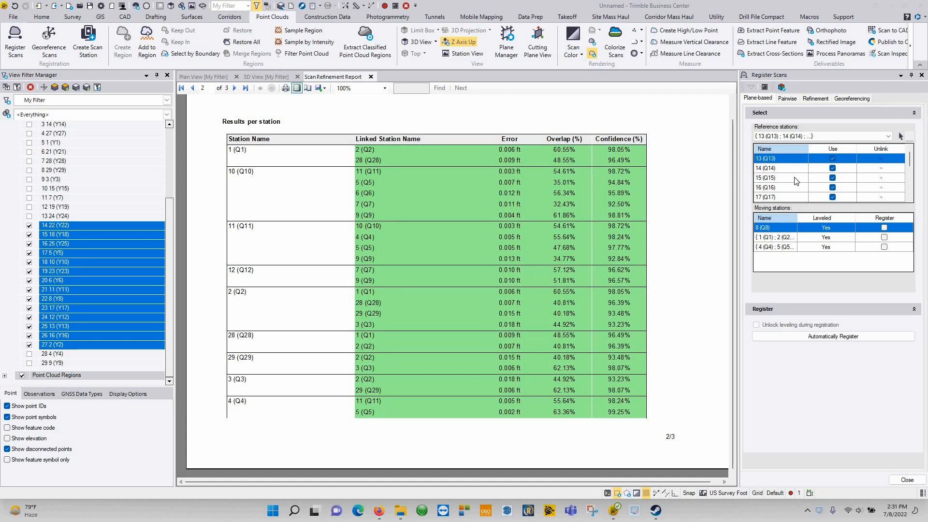
click(787, 99)
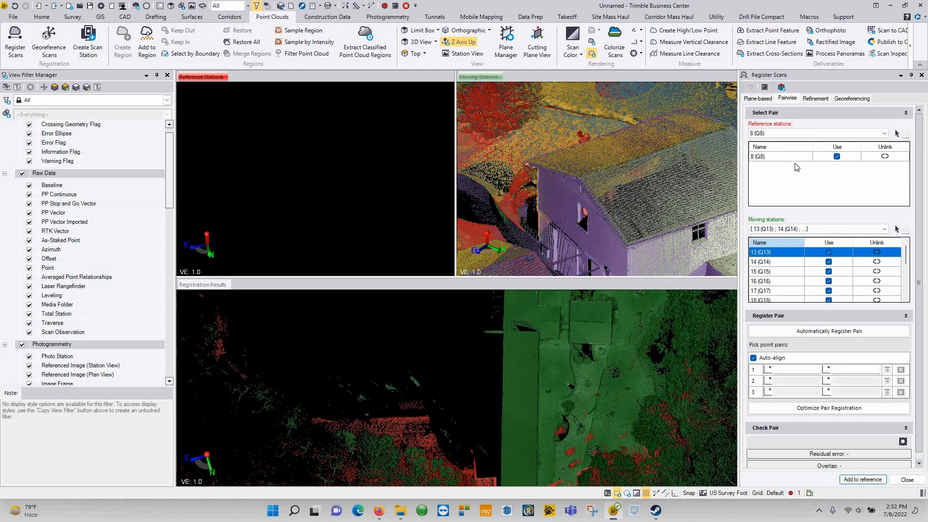
Step: Set the 13 (Q13) group as the reference stations, with station 8 (Q8) moving
click(784, 134)
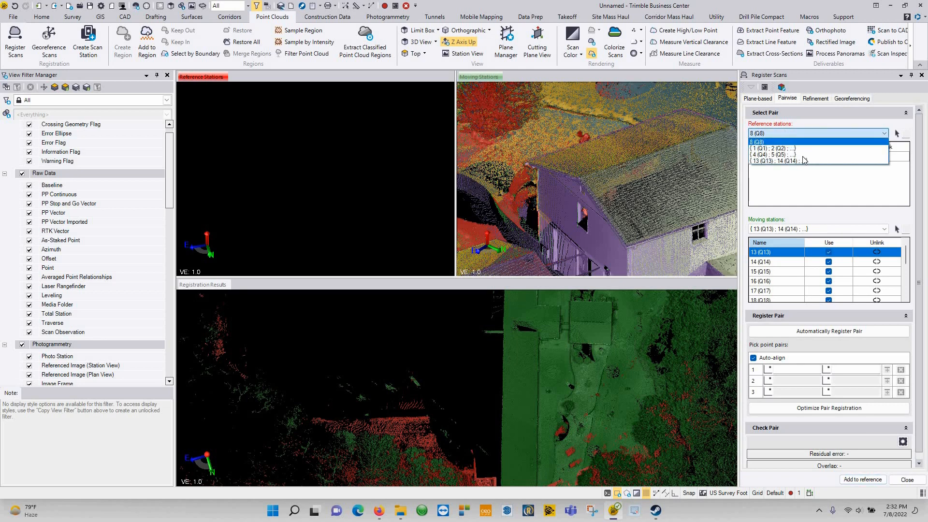
click(794, 161)
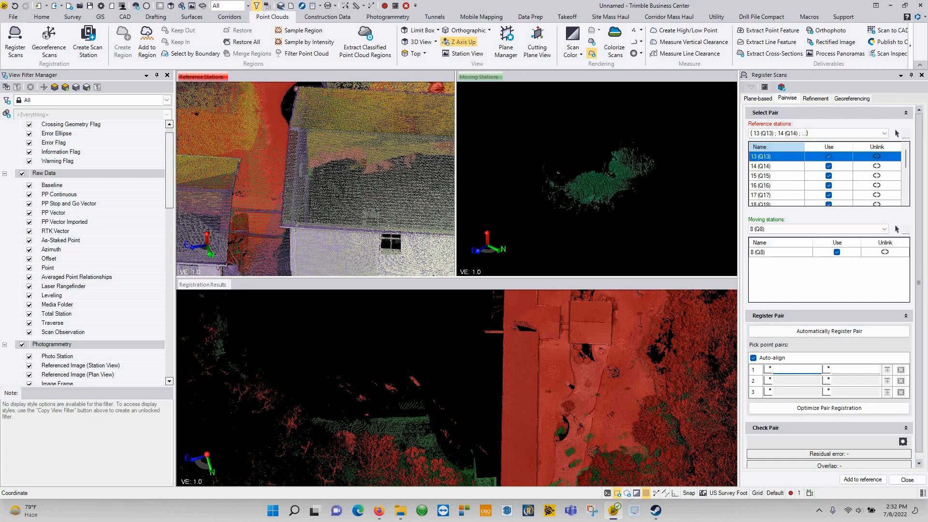
middle_drag(539, 381, 541, 315)
scroll(542, 387, down, 2)
middle_drag(543, 387, 543, 347)
right_drag(531, 372, 443, 350)
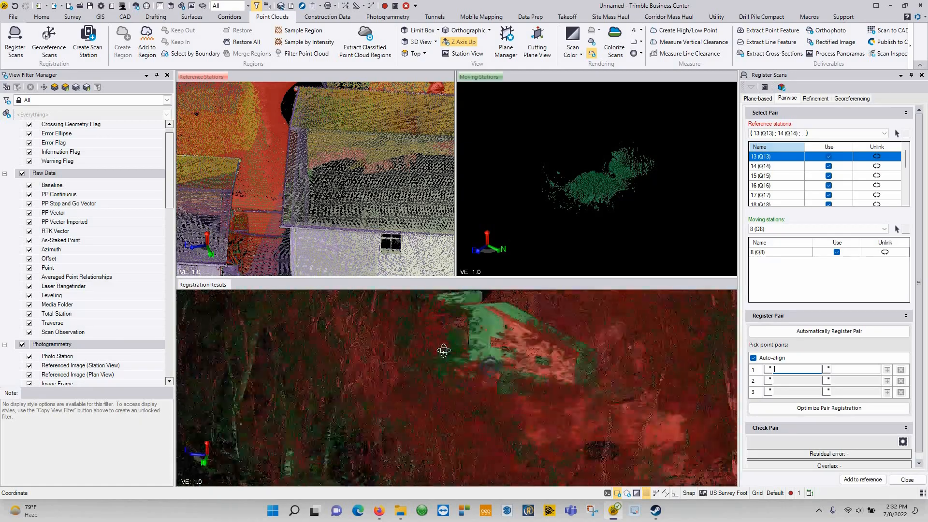
Step: Show the scans in True Color and orbit both station views for a closer look
click(573, 48)
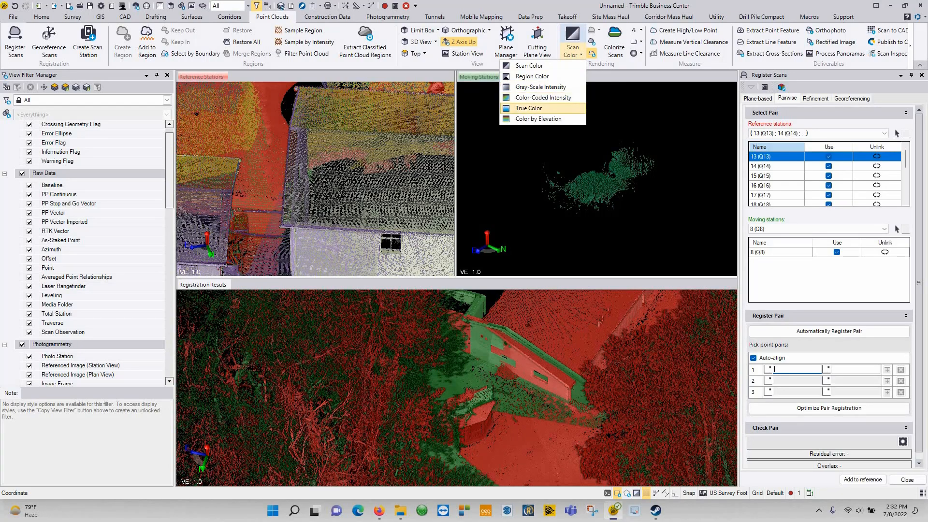
click(528, 108)
right_drag(583, 170, 571, 214)
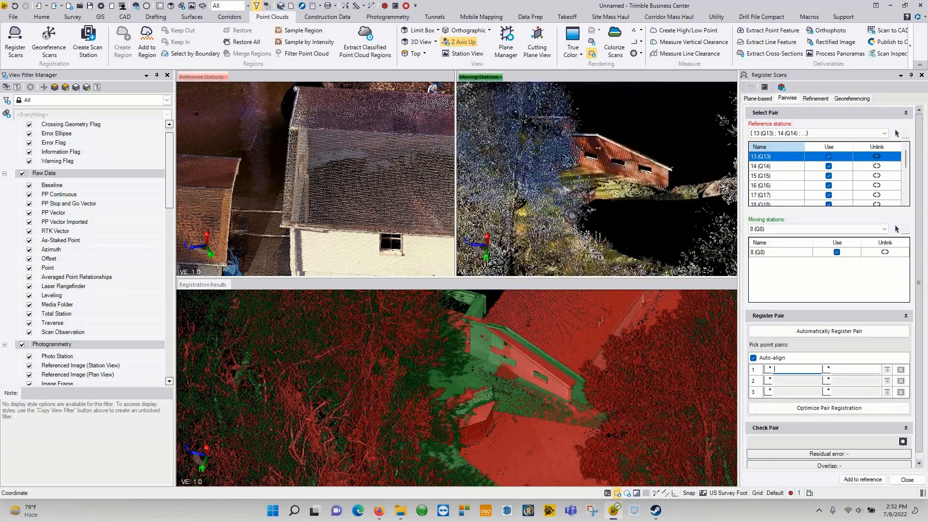
scroll(345, 128, down, 5)
right_drag(346, 128, 321, 156)
scroll(314, 160, up, 5)
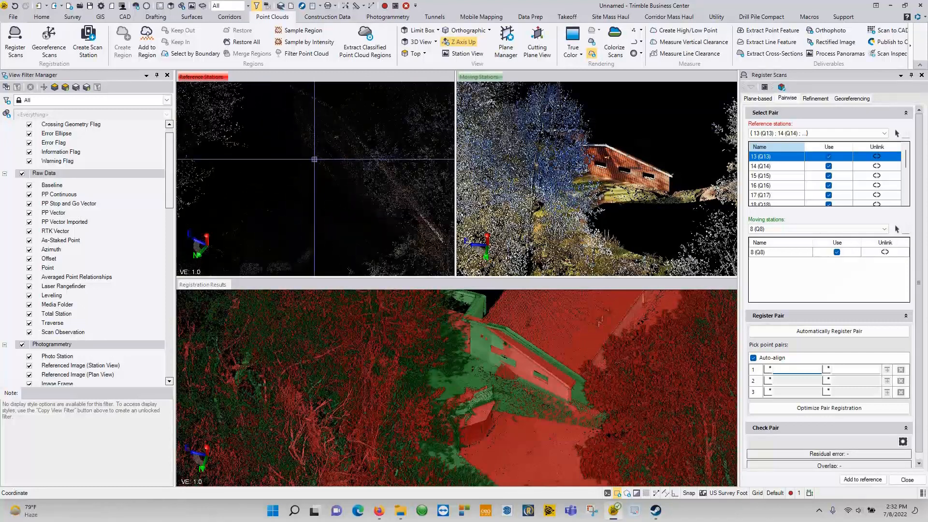
Step: Pick a matching point on station 8 (Q8) and optimize its pair registration against the reference group
click(612, 161)
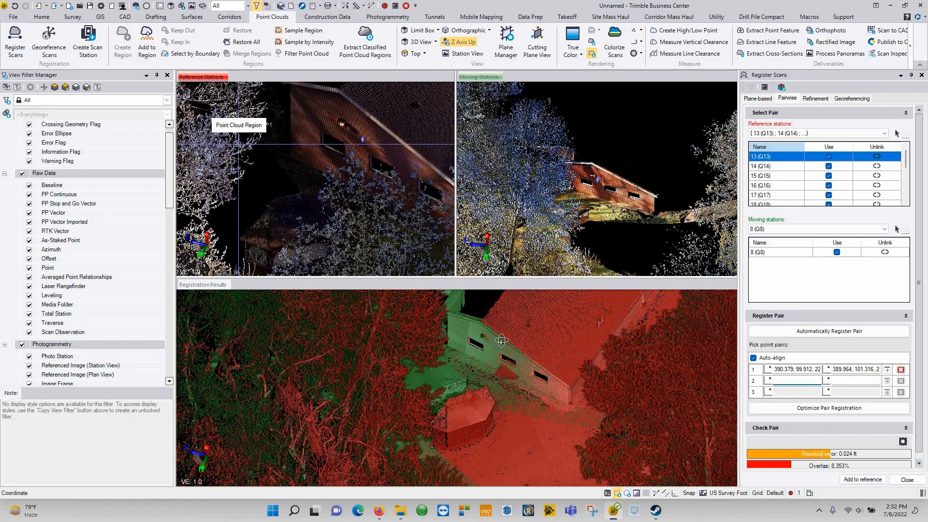
mouse_move(501, 339)
middle_down()
mouse_move(375, 392)
mouse_move(408, 386)
mouse_move(493, 344)
middle_up()
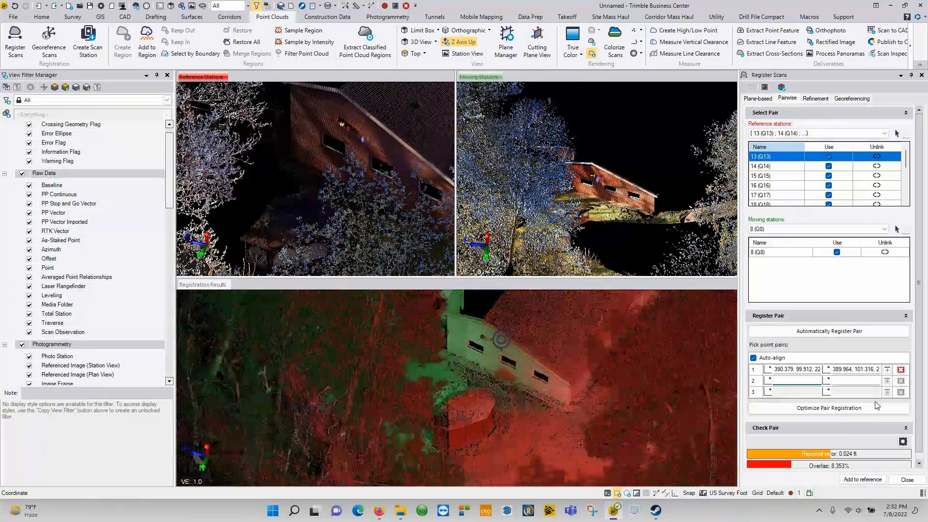
click(836, 410)
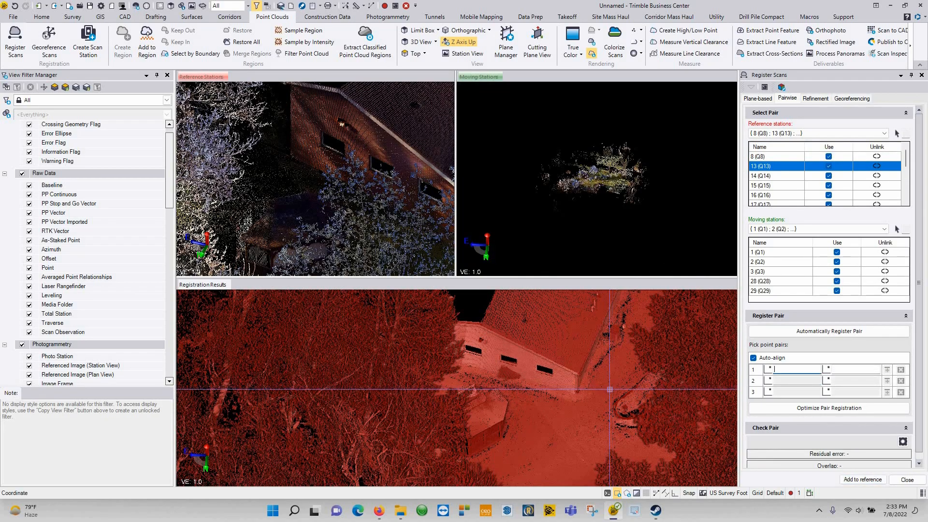
Step: Optimize the pair registration of the first moving group against the reference scans
middle_drag(555, 339, 536, 463)
scroll(565, 355, down, 5)
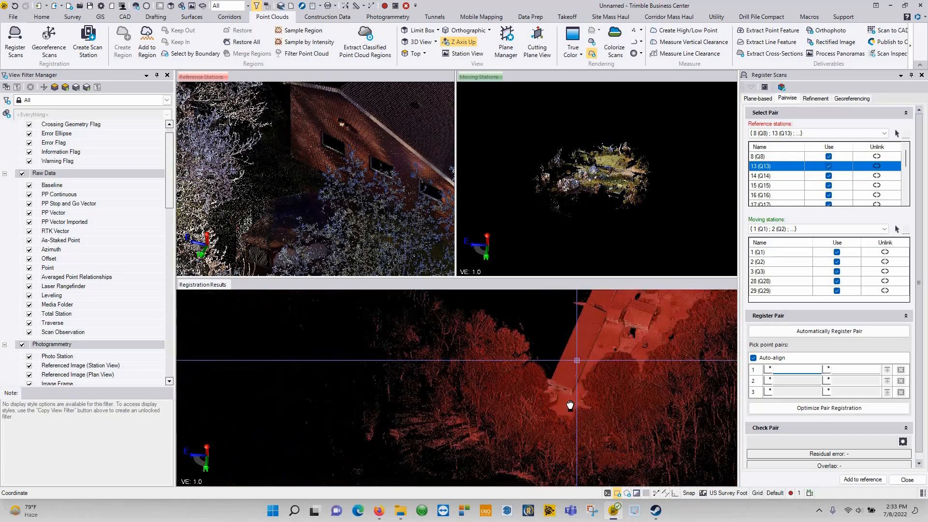
middle_drag(569, 356, 522, 456)
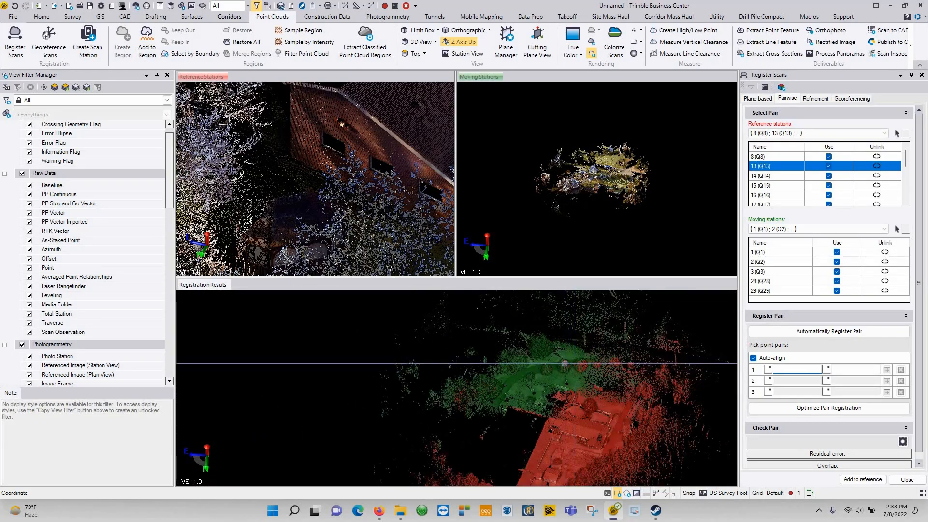
scroll(545, 396, up, 5)
shift+middle_drag(714, 391, 607, 383)
scroll(352, 379, up, 6)
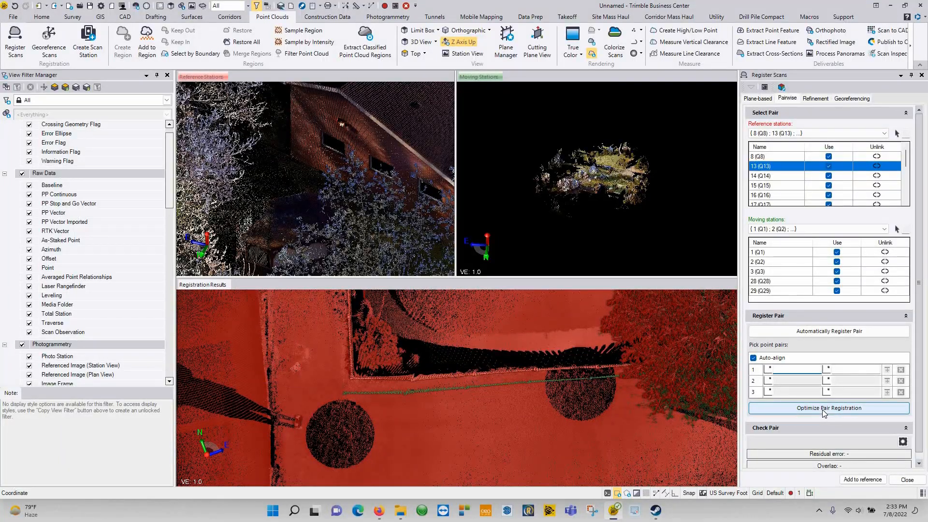
click(784, 405)
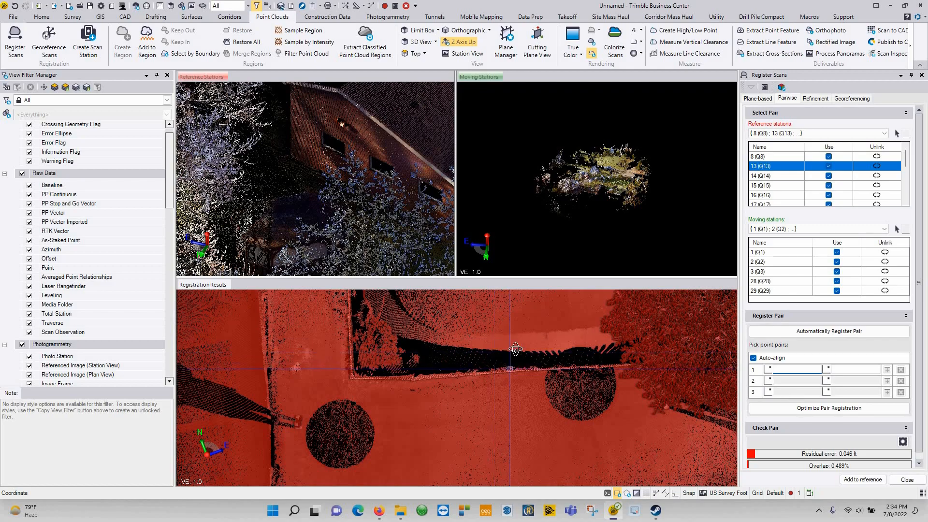
Step: Inspect the red and green scan overlap in Registration Results from several angles
scroll(512, 371, down, 5)
right_drag(633, 335, 447, 367)
scroll(454, 367, up, 5)
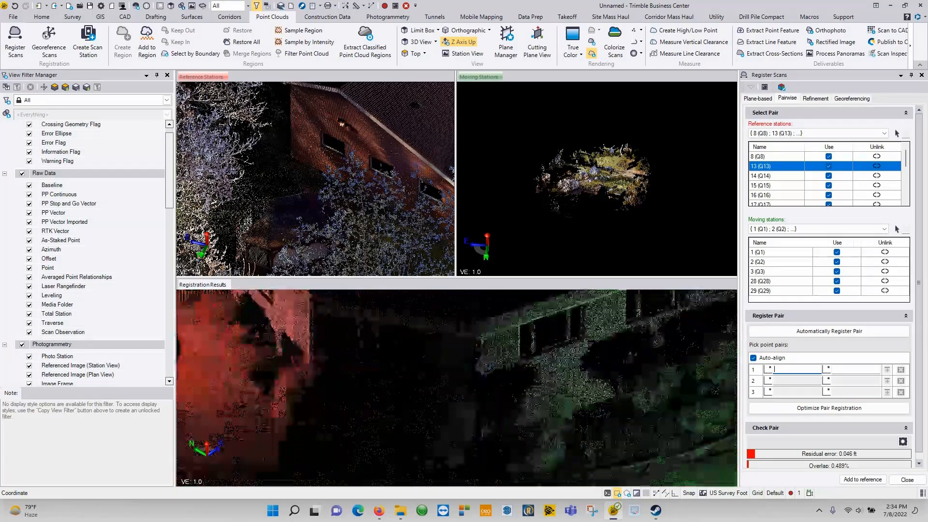
middle_drag(660, 401, 333, 371)
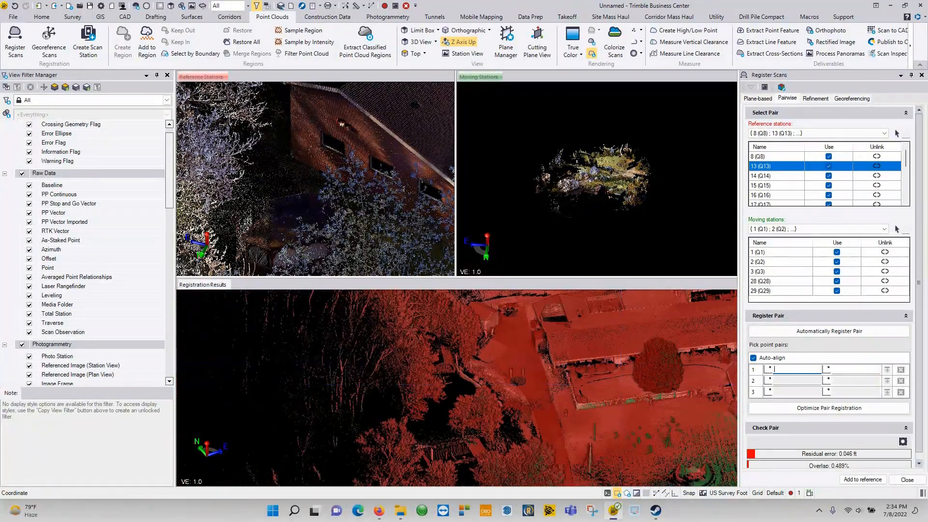
middle_drag(575, 401, 386, 381)
scroll(512, 406, down, 2)
middle_drag(544, 400, 551, 346)
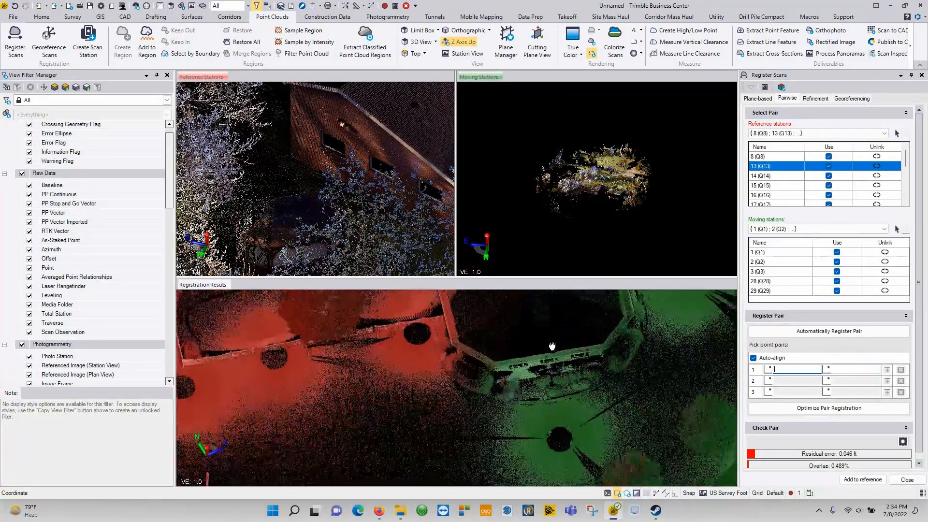
right_drag(551, 345, 478, 424)
middle_drag(478, 424, 517, 379)
scroll(518, 379, up, 3)
right_drag(517, 363, 521, 370)
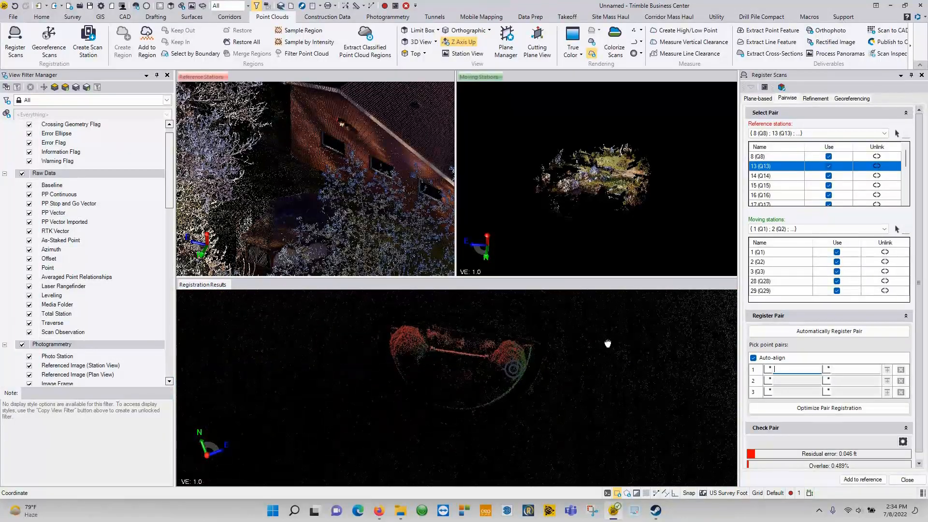
middle_drag(607, 343, 610, 355)
middle_drag(719, 355, 505, 381)
scroll(381, 437, down, 3)
right_drag(505, 381, 510, 387)
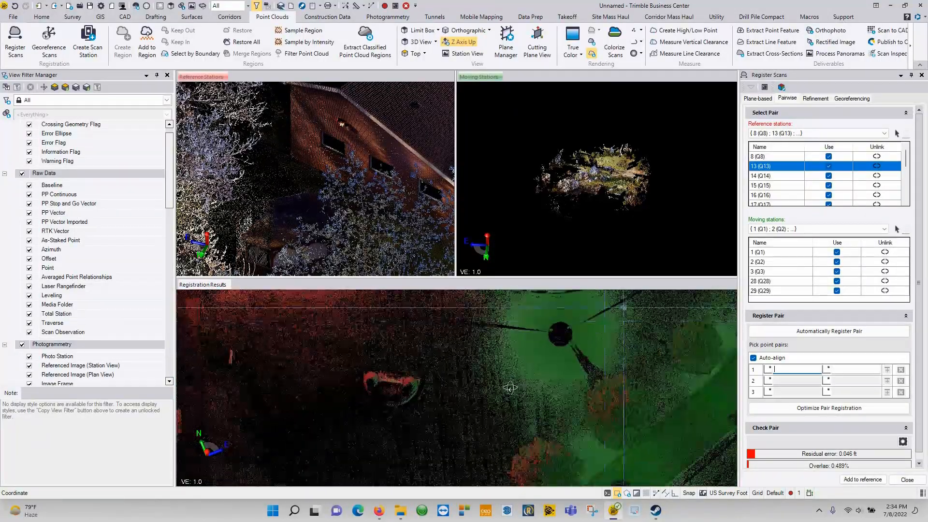
scroll(510, 387, down, 3)
middle_drag(510, 387, 470, 365)
right_drag(470, 365, 540, 387)
mouse_move(387, 396)
right_down()
mouse_move(377, 422)
mouse_move(386, 398)
right_up()
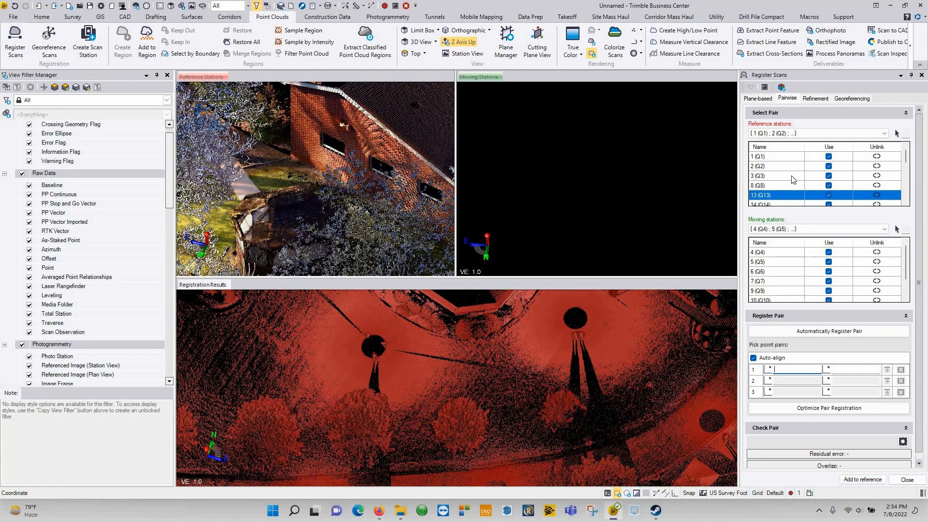
Step: Run Optimize Pair Registration for the next station group
scroll(804, 189, down, 4)
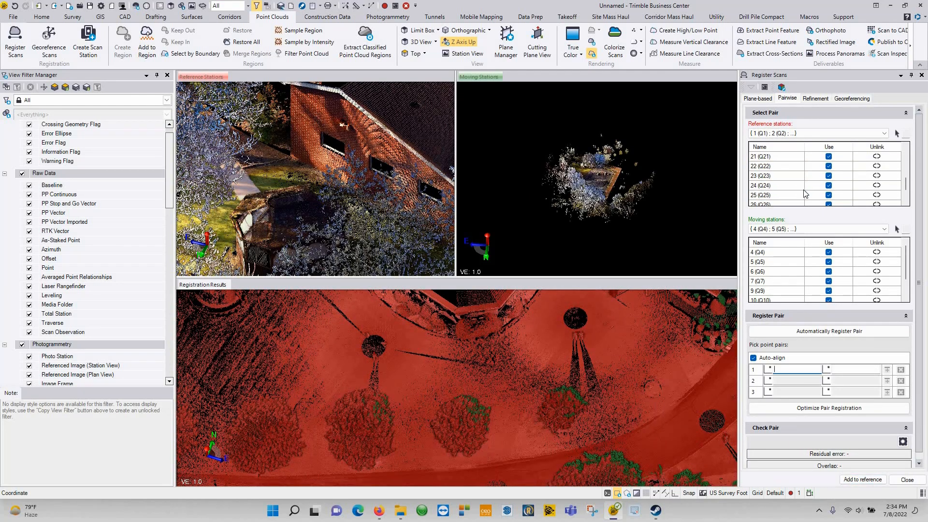
scroll(807, 188, up, 5)
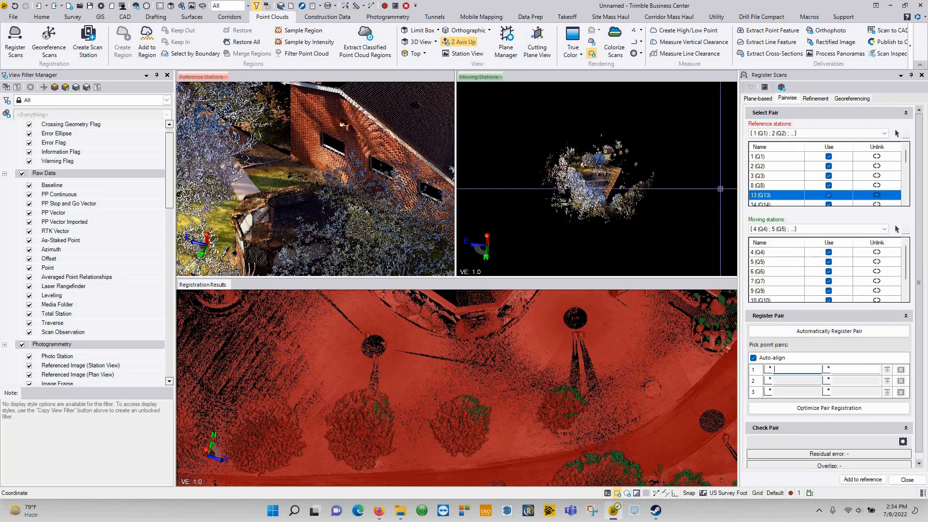
scroll(543, 333, down, 4)
middle_drag(543, 333, 478, 410)
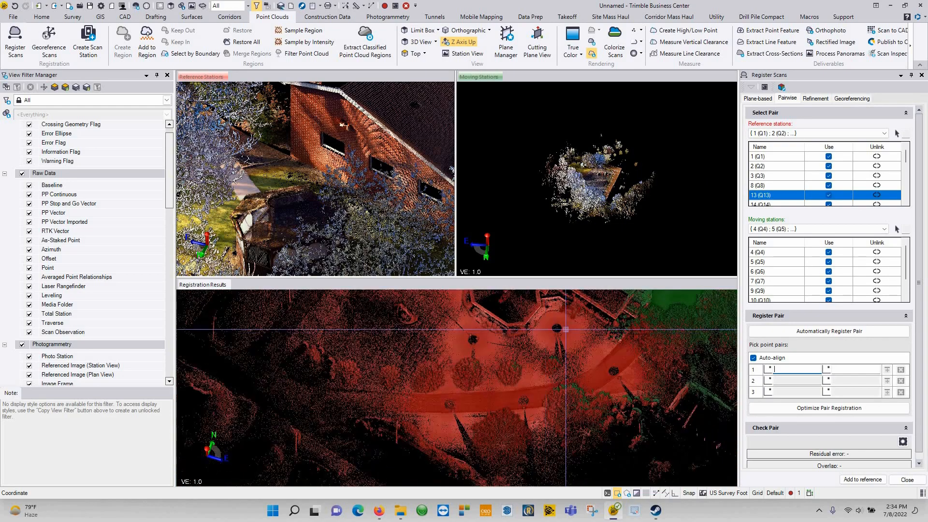
scroll(518, 339, up, 6)
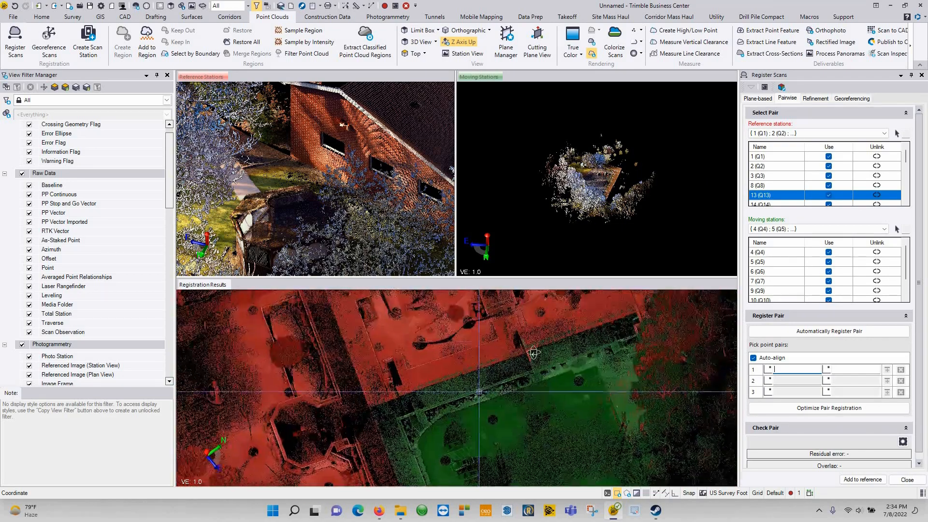
right_drag(584, 331, 561, 350)
scroll(547, 346, up, 4)
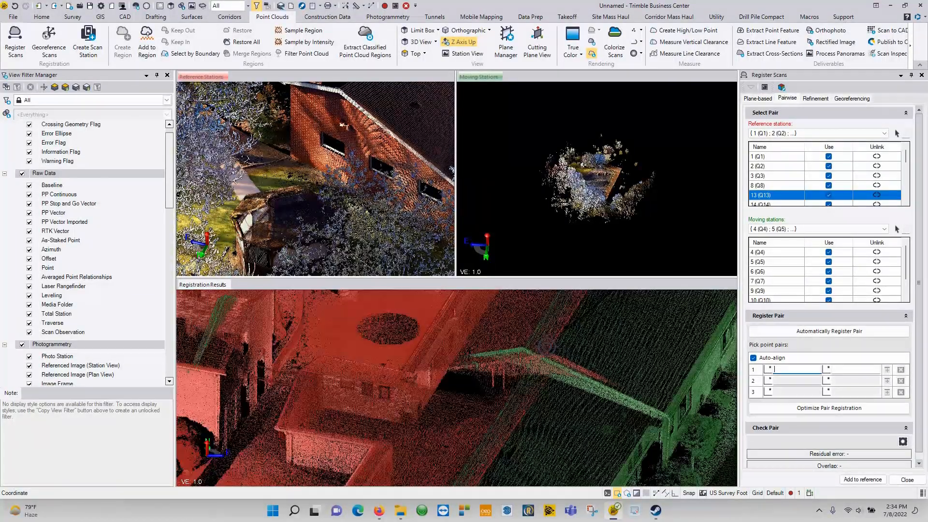
click(829, 408)
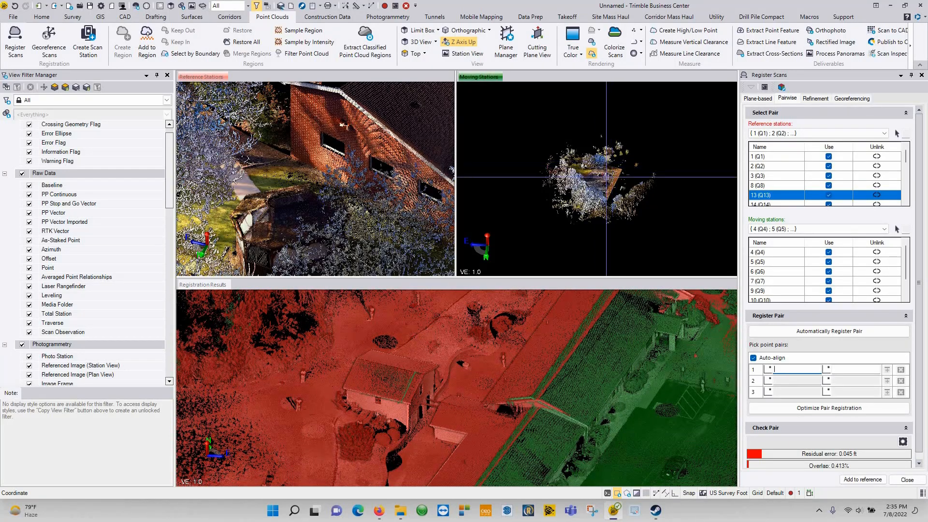
Step: Match a roof-ridge point between moving and reference scans, lowering residual error to 0.041 ft
scroll(600, 176, up, 5)
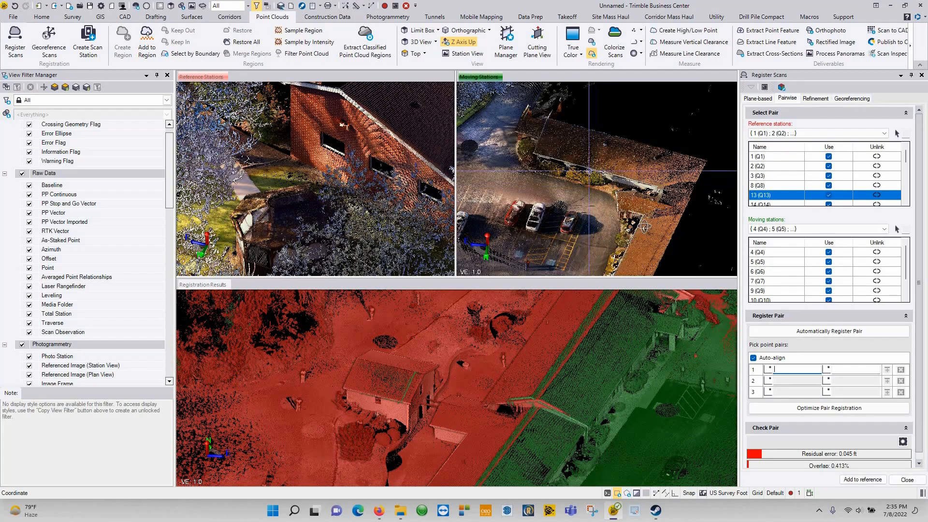
middle_drag(583, 192, 646, 203)
right_drag(646, 203, 727, 193)
middle_drag(628, 167, 566, 189)
right_drag(534, 190, 590, 198)
scroll(489, 205, up, 3)
middle_drag(488, 205, 597, 192)
right_drag(597, 192, 564, 242)
middle_drag(332, 205, 332, 205)
right_drag(331, 206, 187, 96)
middle_drag(290, 119, 335, 131)
right_drag(367, 138, 405, 167)
right_drag(554, 173, 594, 176)
click(557, 143)
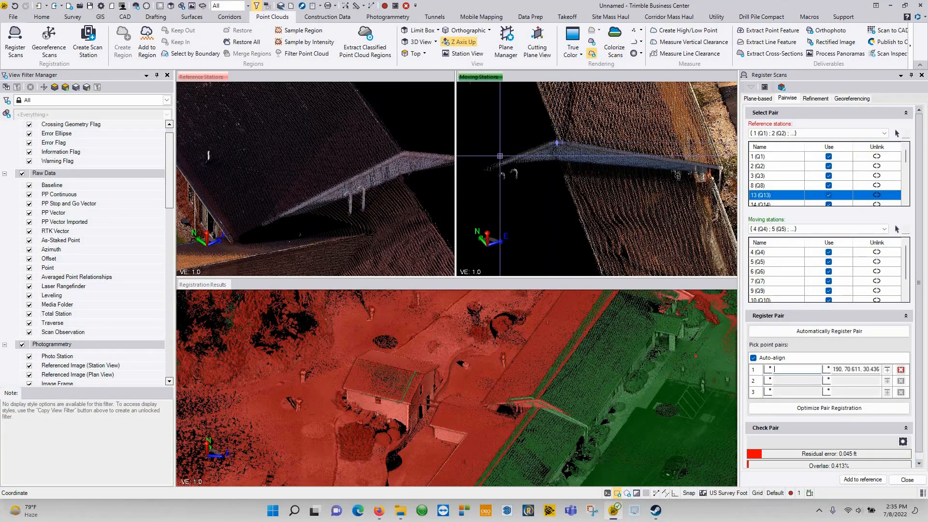
click(313, 173)
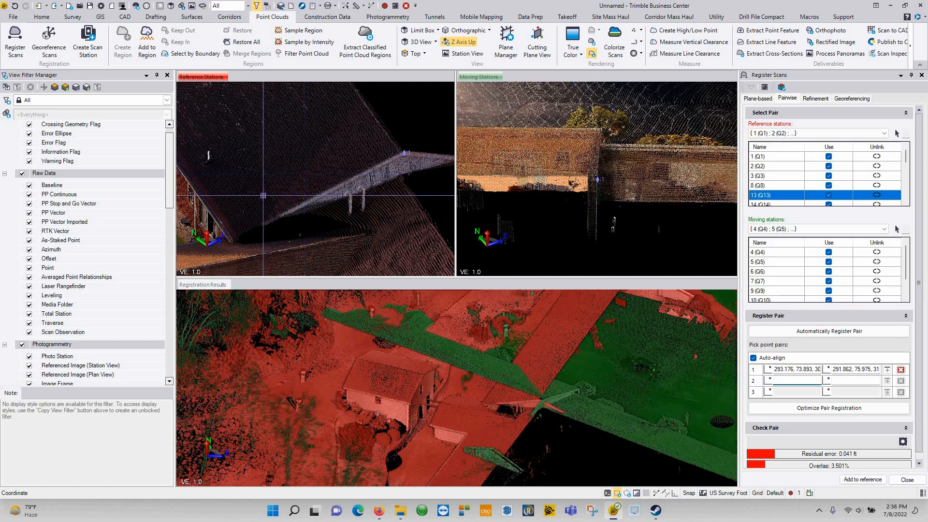
Step: Pick a second roof point in the reference scans for pick row 2
scroll(404, 179, down, 5)
middle_drag(386, 180, 341, 226)
right_drag(416, 184, 345, 176)
scroll(314, 193, up, 3)
scroll(383, 165, up, 3)
click(293, 158)
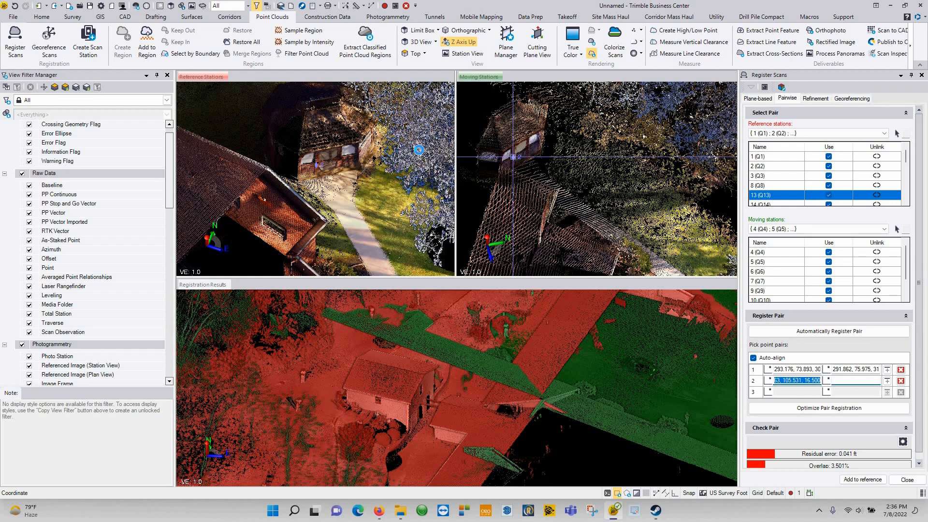
Step: Match the row 2 point in the moving scans, reaching 0.034 ft residual, and check wall alignment
click(513, 157)
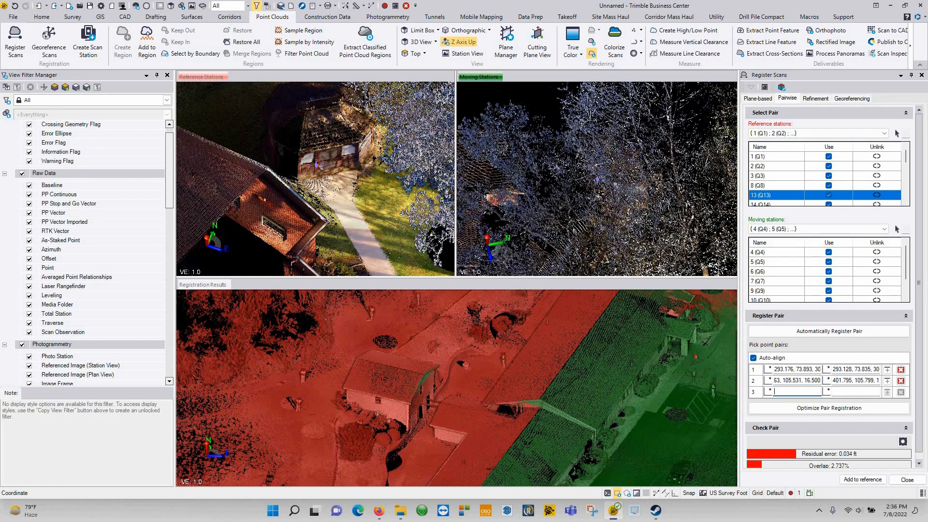
shift+middle_drag(535, 388, 454, 395)
scroll(561, 356, down, 6)
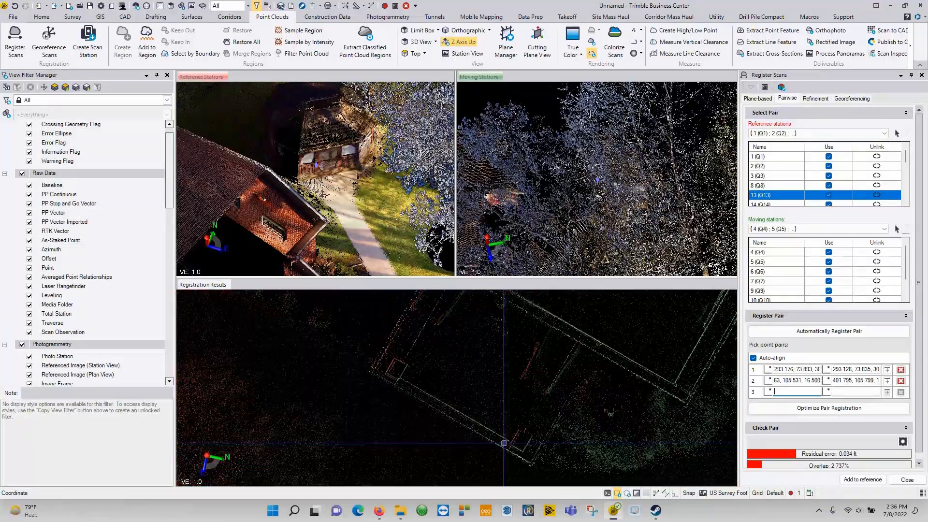
scroll(504, 443, up, 4)
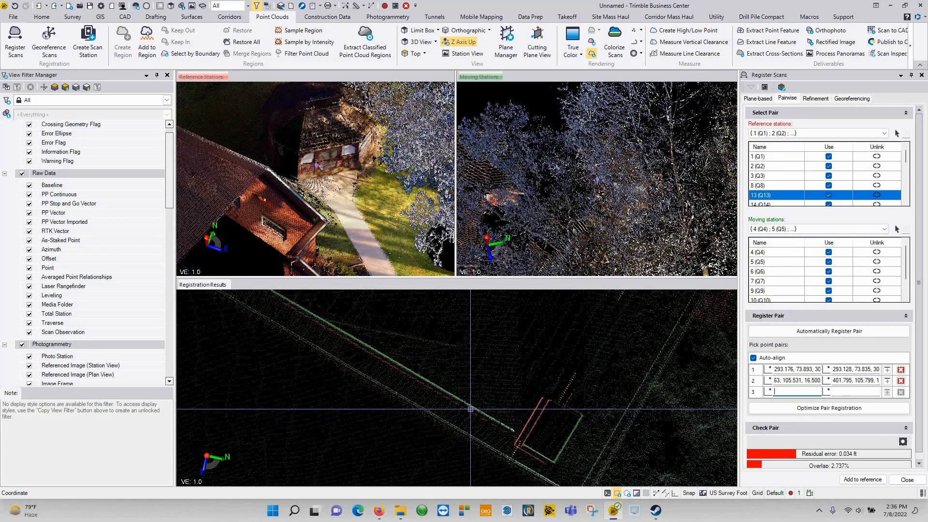
scroll(518, 413, down, 2)
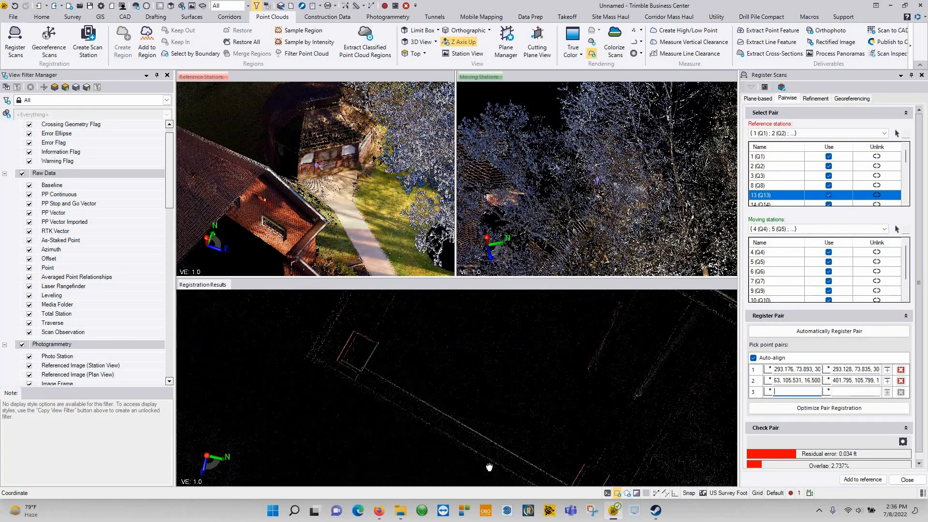
scroll(543, 425, up, 4)
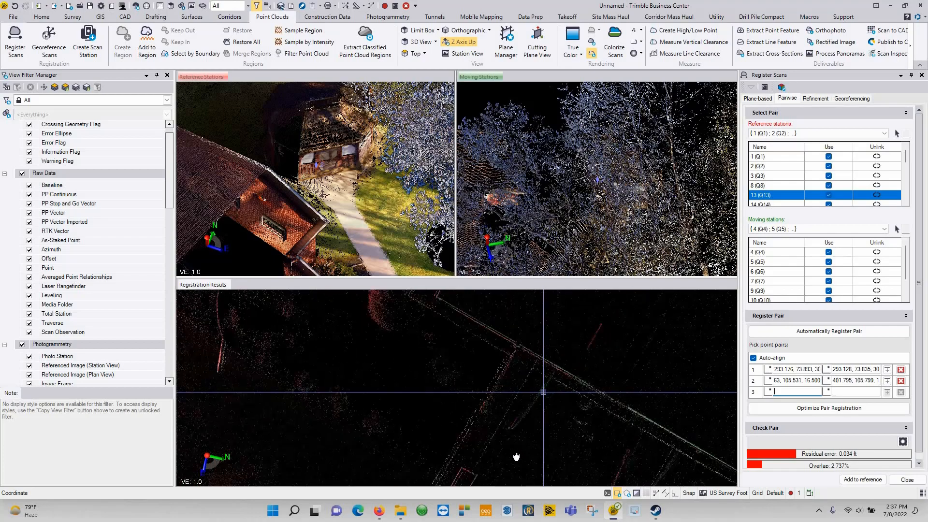
middle_drag(541, 328, 495, 410)
middle_drag(451, 362, 309, 464)
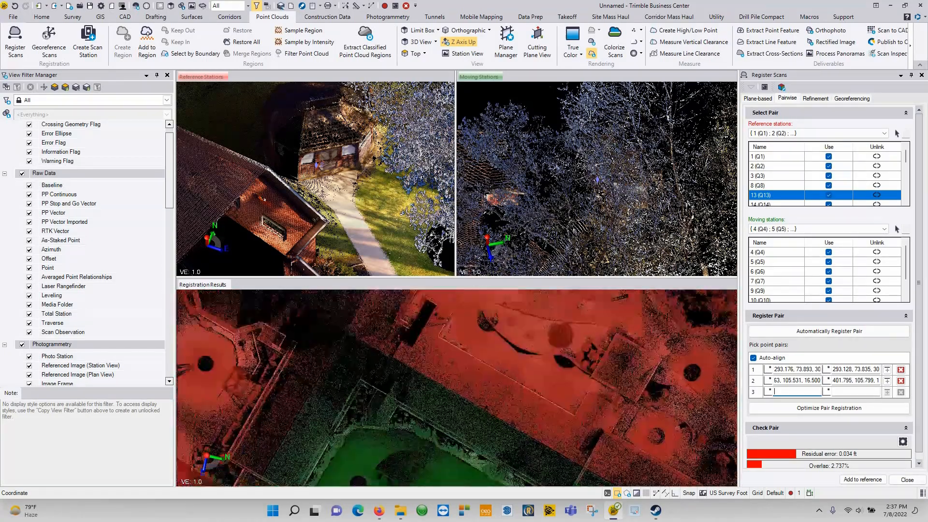
mouse_move(481, 385)
right_down()
mouse_move(586, 359)
mouse_move(799, 427)
right_up()
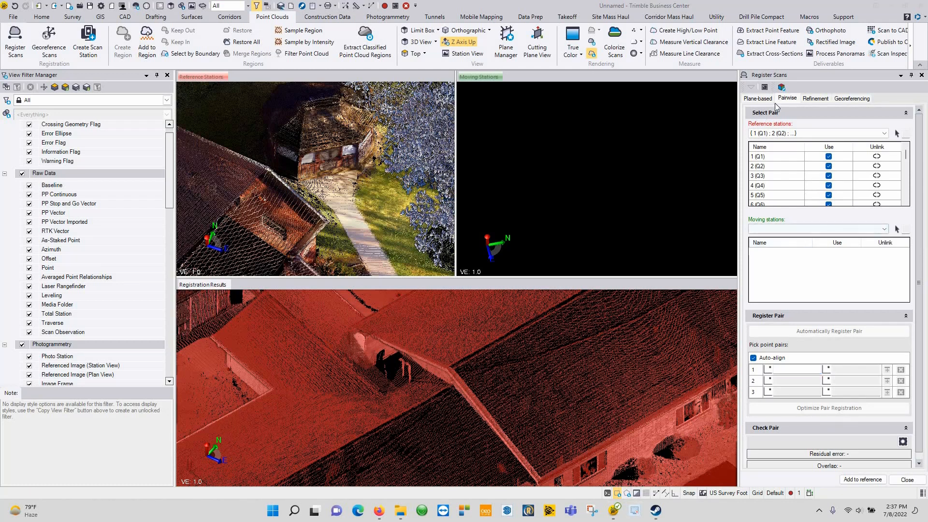
click(817, 98)
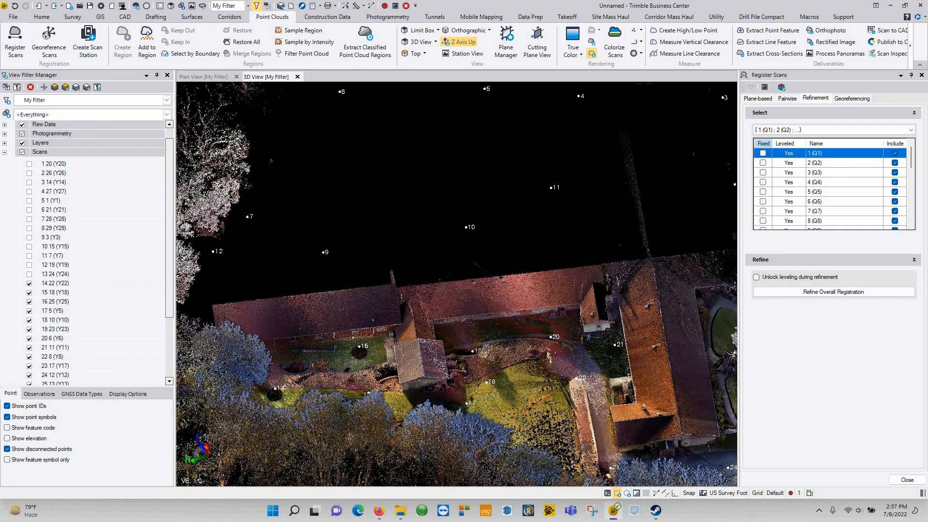
click(22, 151)
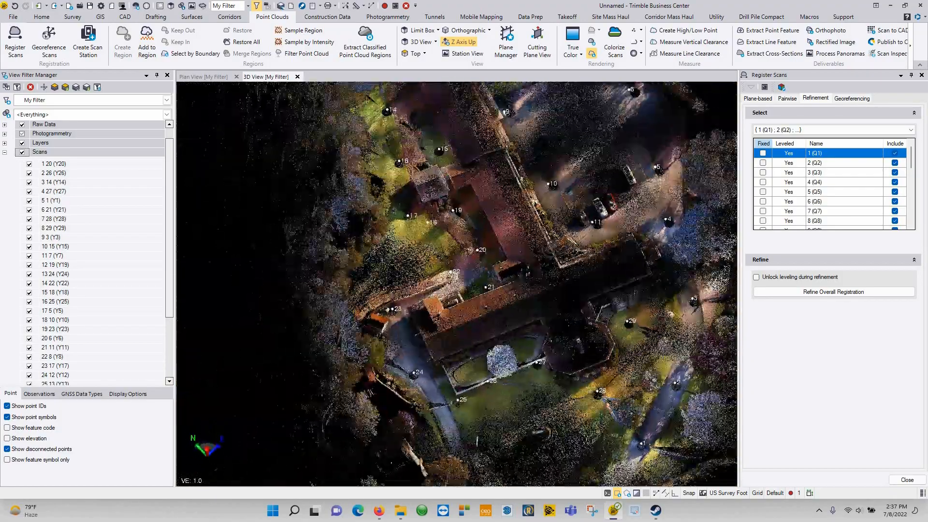
scroll(481, 215, up, 8)
right_drag(503, 155, 502, 194)
middle_drag(503, 193, 571, 252)
right_drag(406, 280, 302, 245)
middle_drag(303, 245, 376, 290)
right_drag(376, 290, 382, 435)
middle_drag(385, 471, 501, 327)
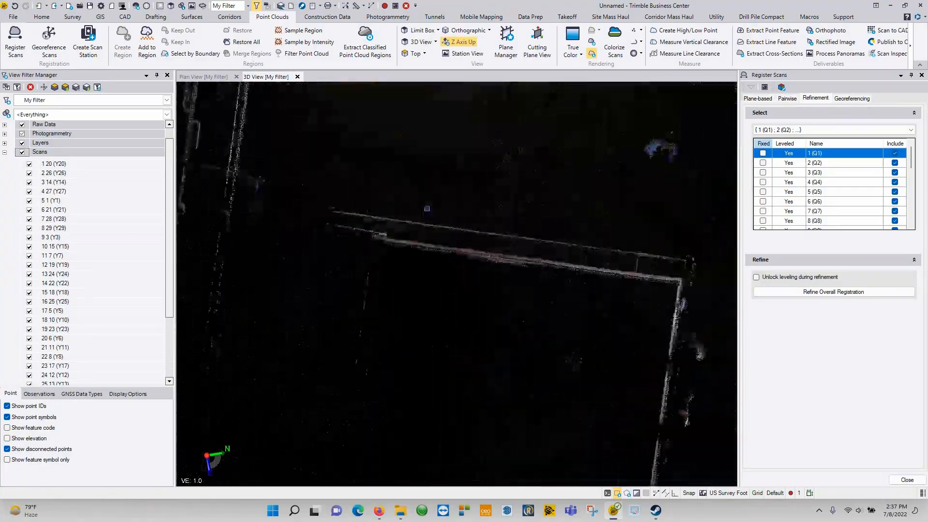
scroll(400, 221, down, 3)
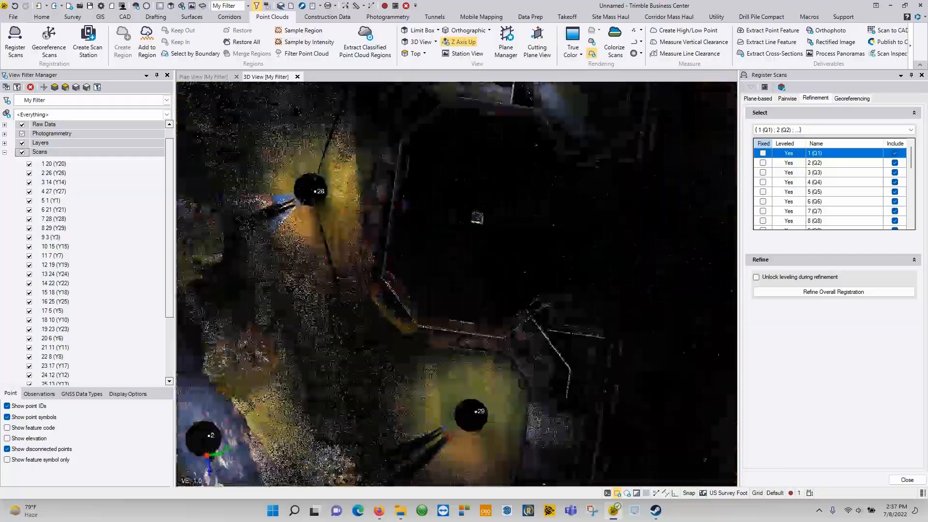
middle_drag(417, 320, 435, 348)
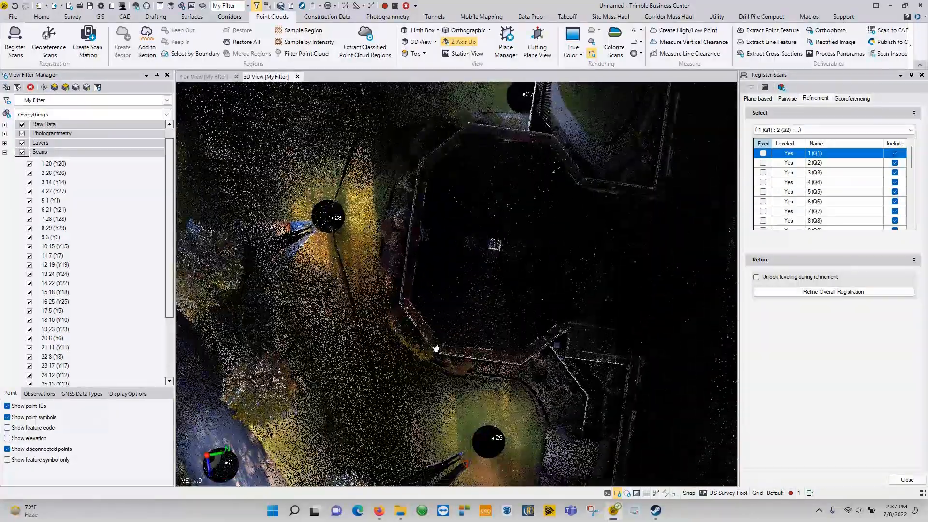
middle_drag(425, 227, 354, 346)
middle_drag(416, 242, 392, 344)
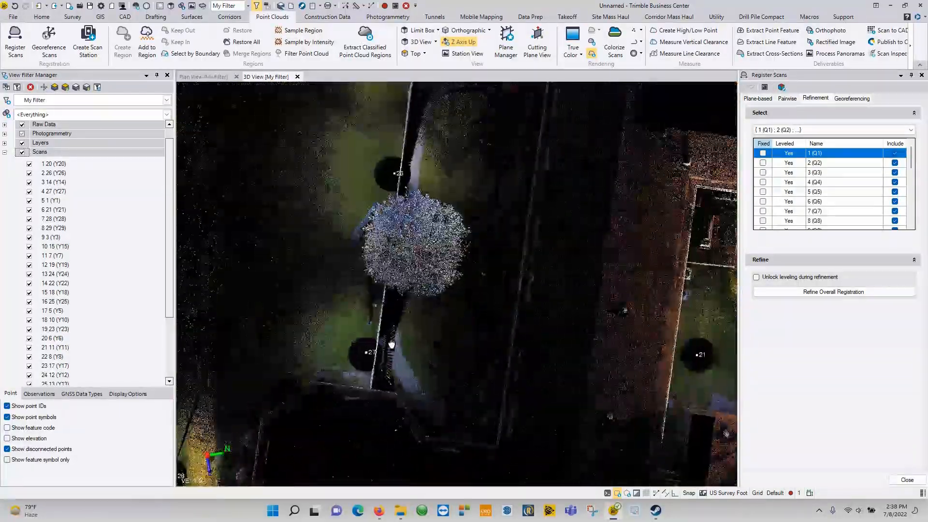
scroll(337, 330, down, 10)
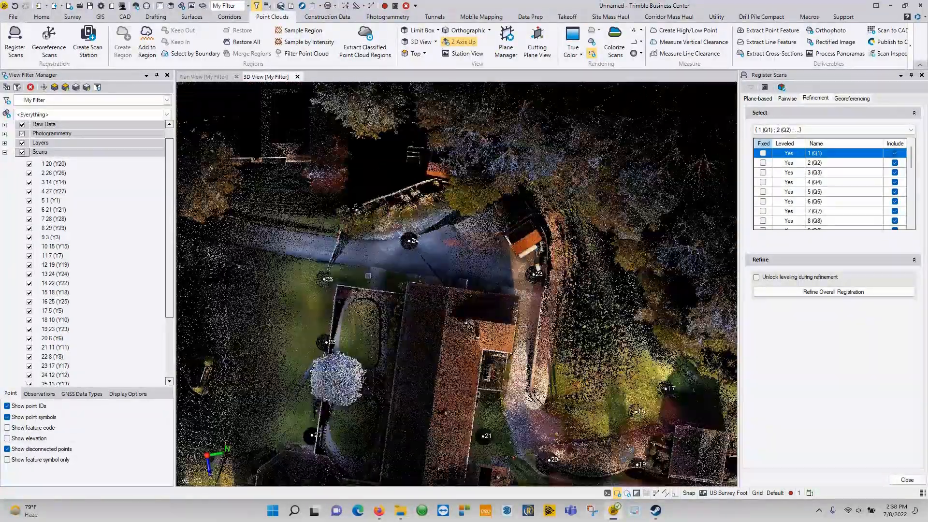
scroll(362, 213, up, 10)
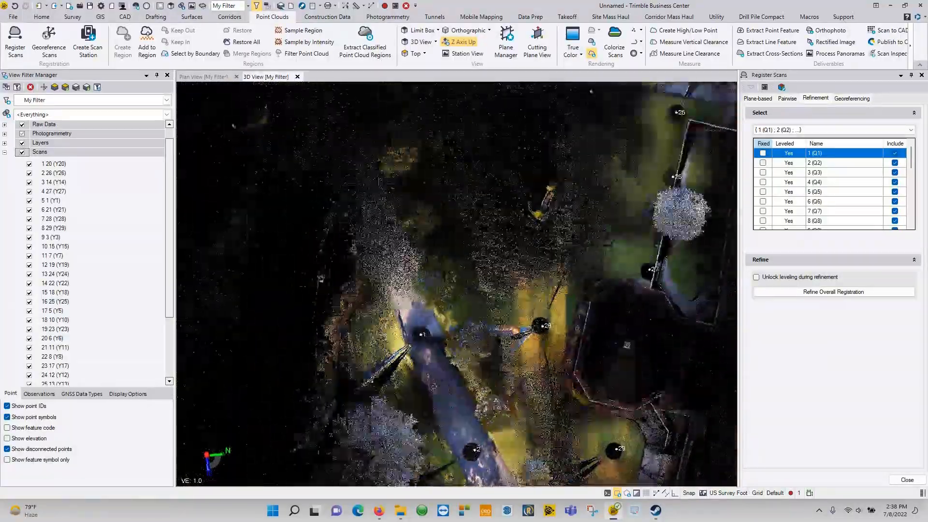
right_drag(560, 290, 488, 229)
scroll(544, 227, up, 5)
right_drag(545, 228, 549, 227)
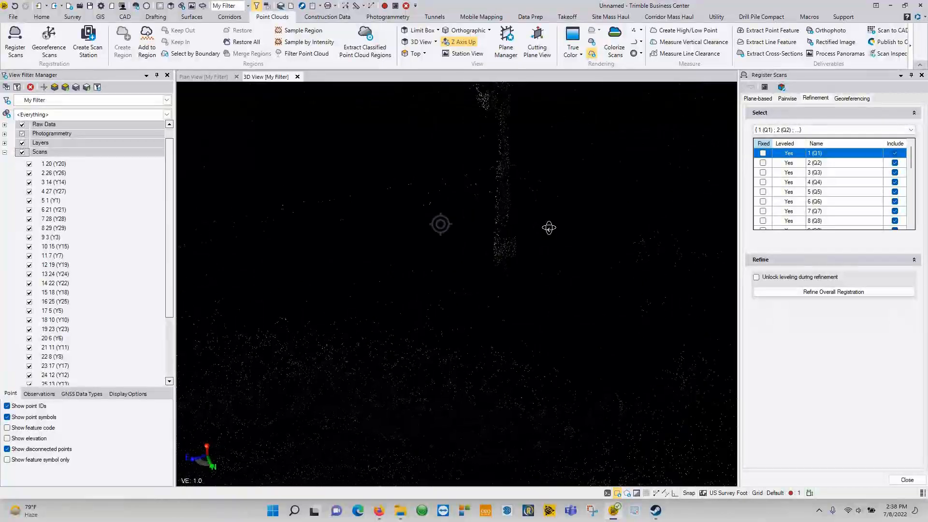
right_drag(440, 224, 450, 223)
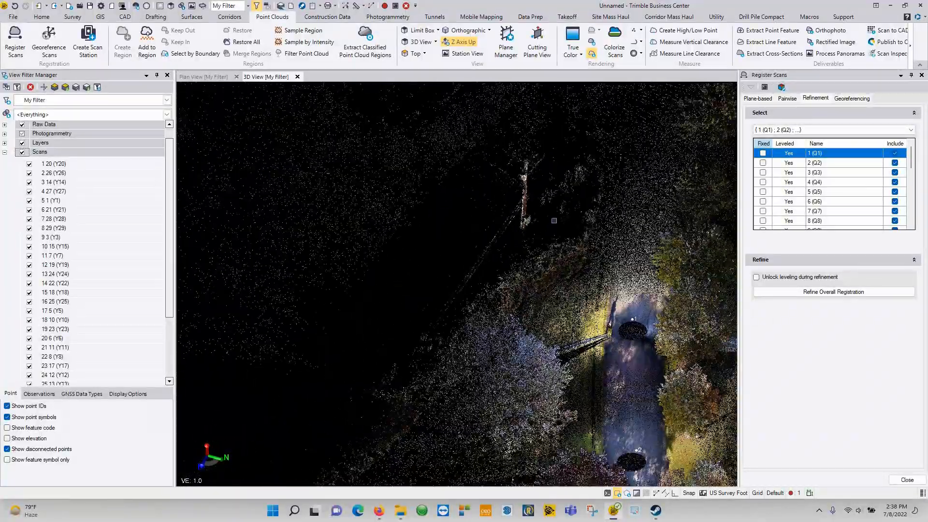
scroll(510, 290, up, 10)
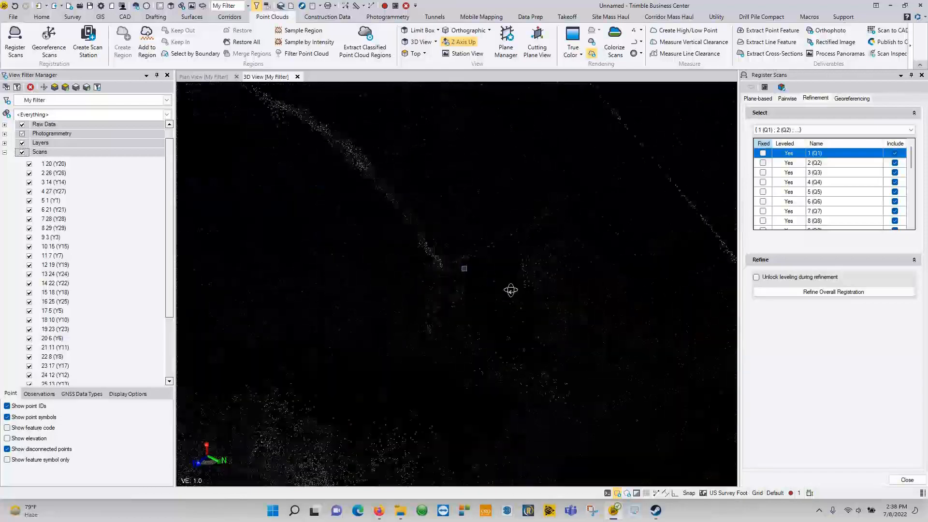
right_drag(510, 290, 485, 357)
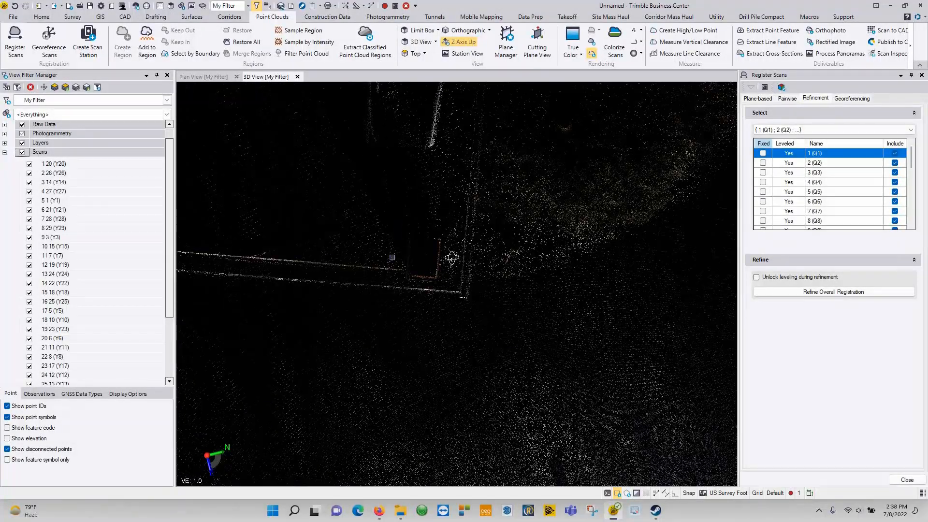
scroll(379, 222, down, 6)
right_drag(452, 257, 382, 239)
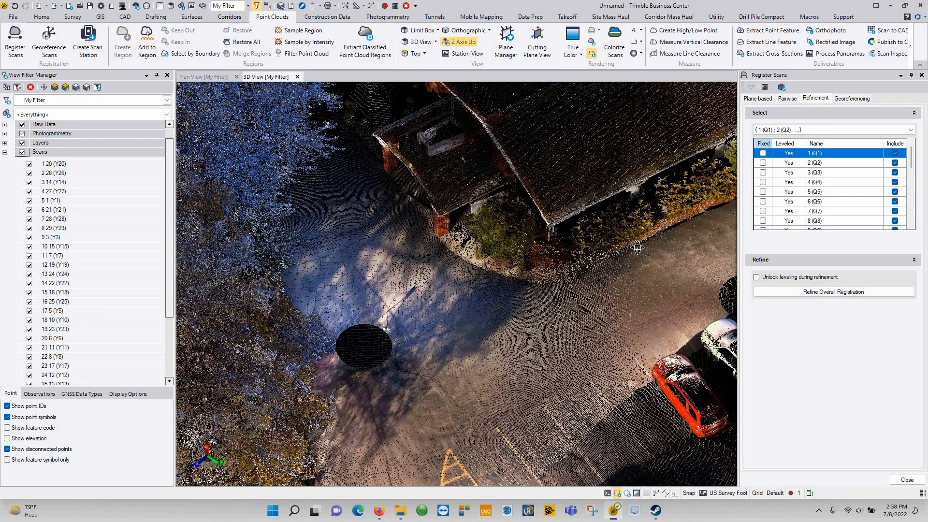
scroll(470, 245, down, 5)
middle_drag(471, 245, 260, 243)
drag(260, 243, 478, 280)
middle_drag(478, 281, 517, 275)
scroll(517, 276, down, 3)
middle_drag(352, 153, 398, 207)
scroll(456, 208, up, 3)
drag(489, 207, 555, 290)
middle_drag(513, 232, 526, 376)
scroll(523, 286, down, 2)
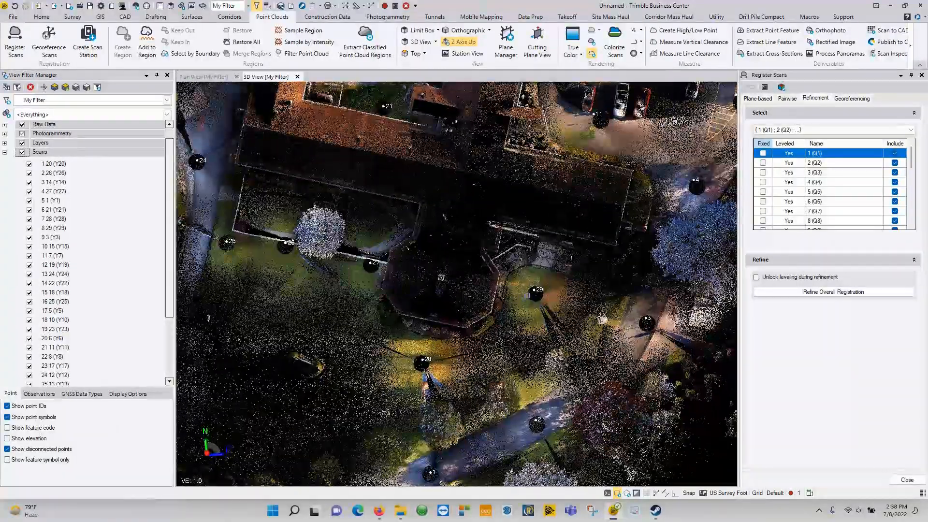
middle_drag(512, 277, 493, 207)
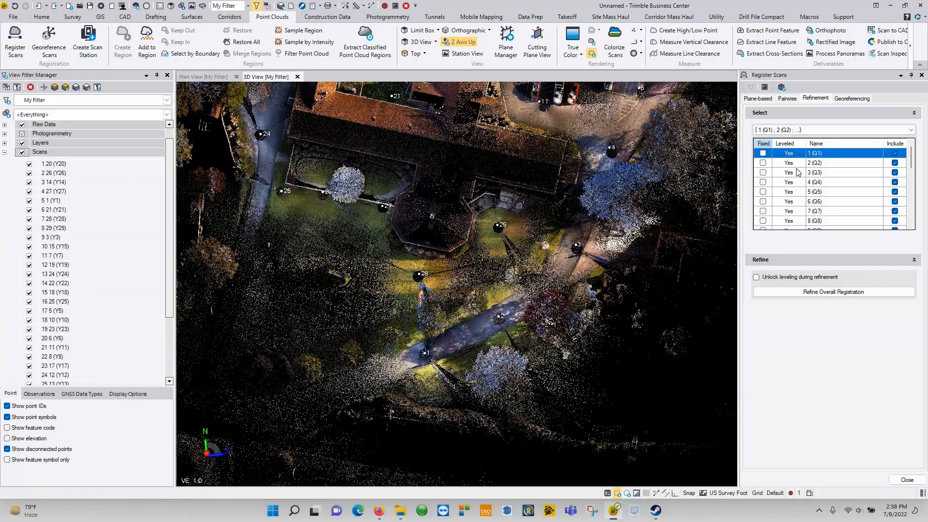
scroll(449, 373, down, 3)
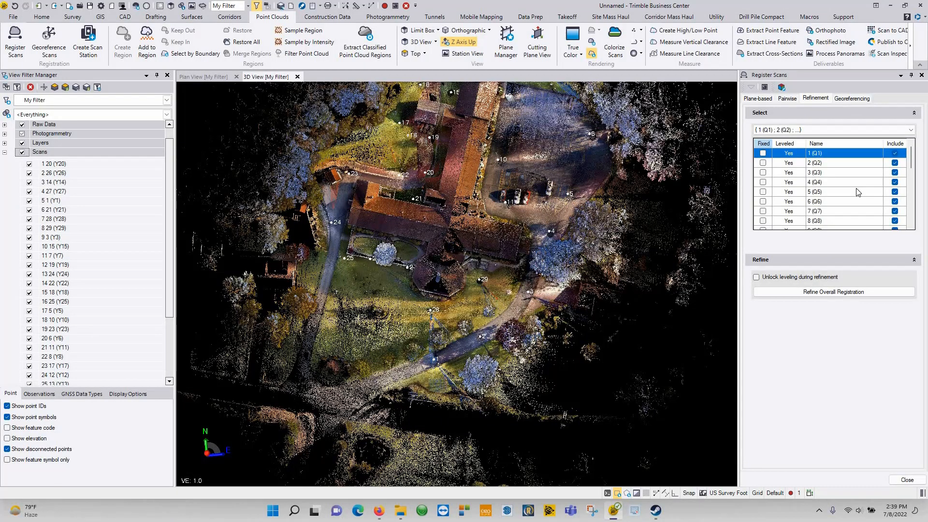
scroll(857, 192, down, 7)
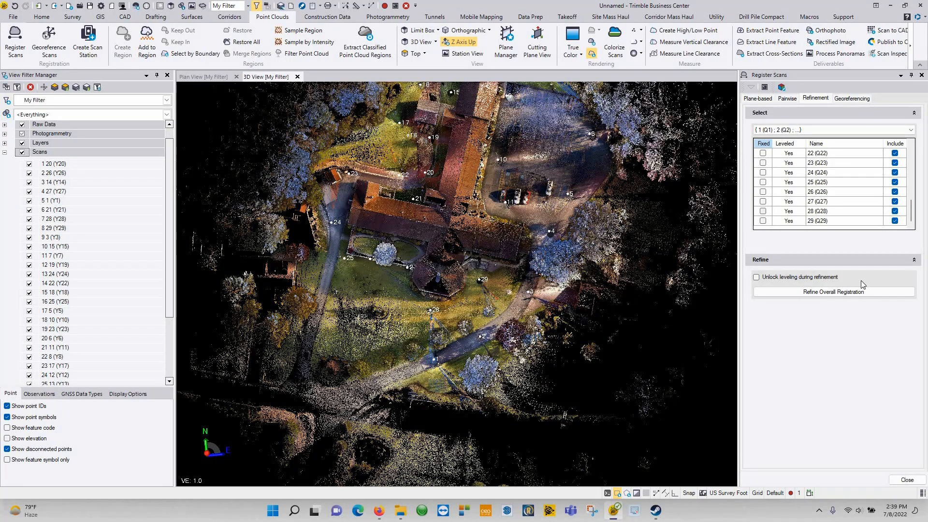
Step: Fix station 28 (Q28) and refine the overall registration of all included stations
click(762, 213)
click(836, 293)
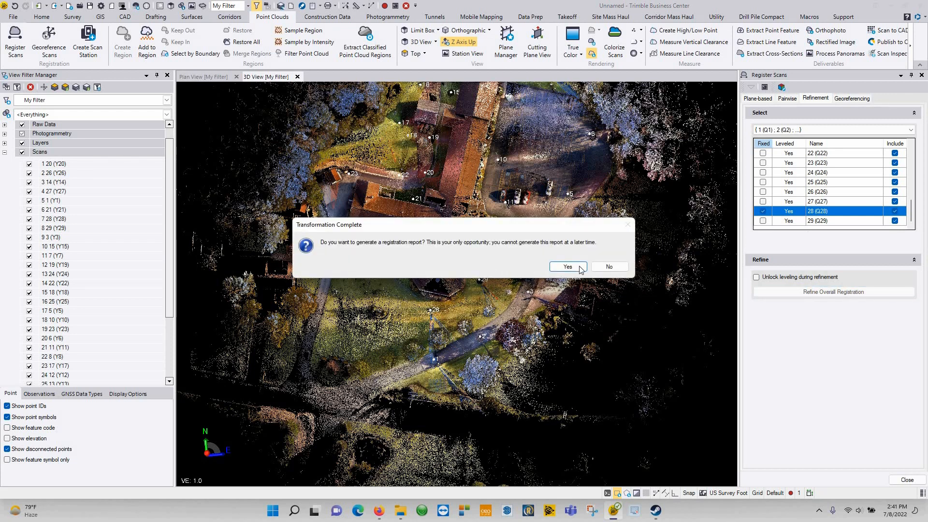
Step: Generate the six-page Scan Refinement Report, review its 0.008 ft cloud-to-cloud error, and return to 3D View
click(569, 267)
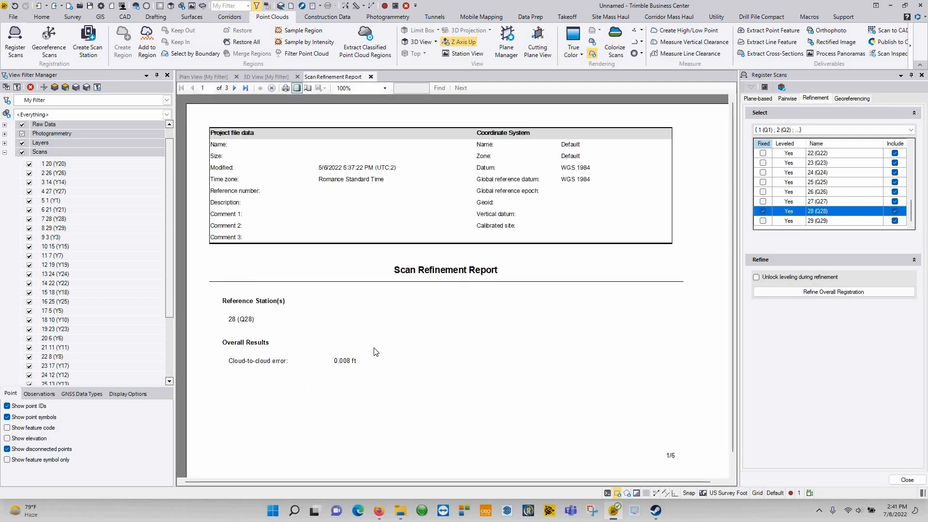
scroll(411, 227, down, 10)
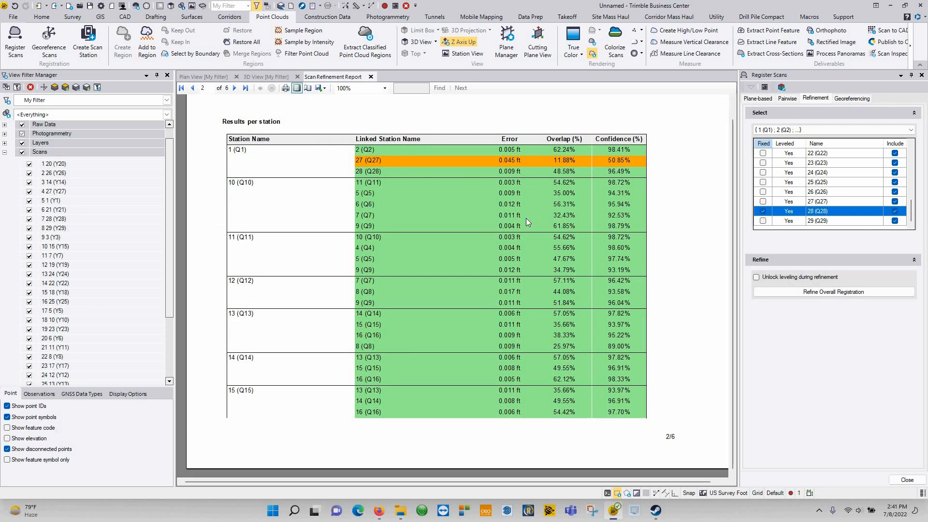
scroll(526, 219, down, 5)
scroll(526, 219, down, 10)
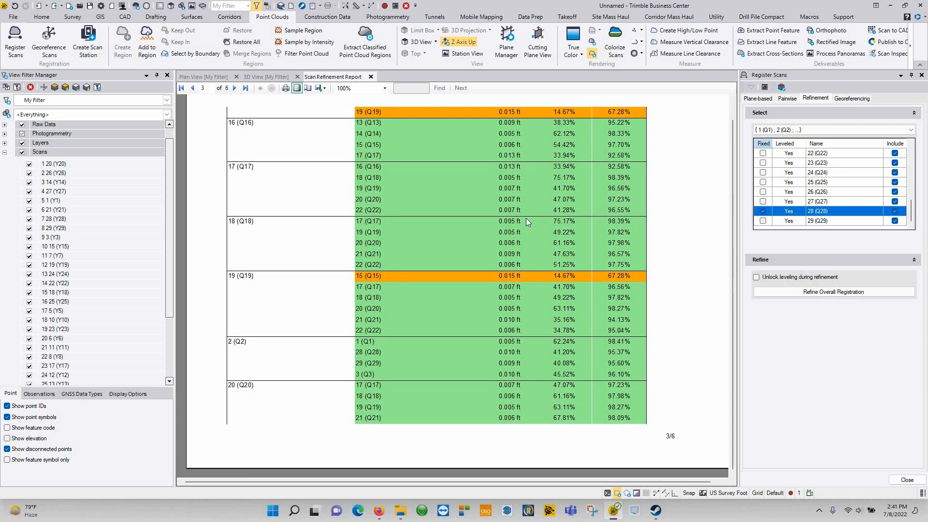
scroll(526, 218, up, 8)
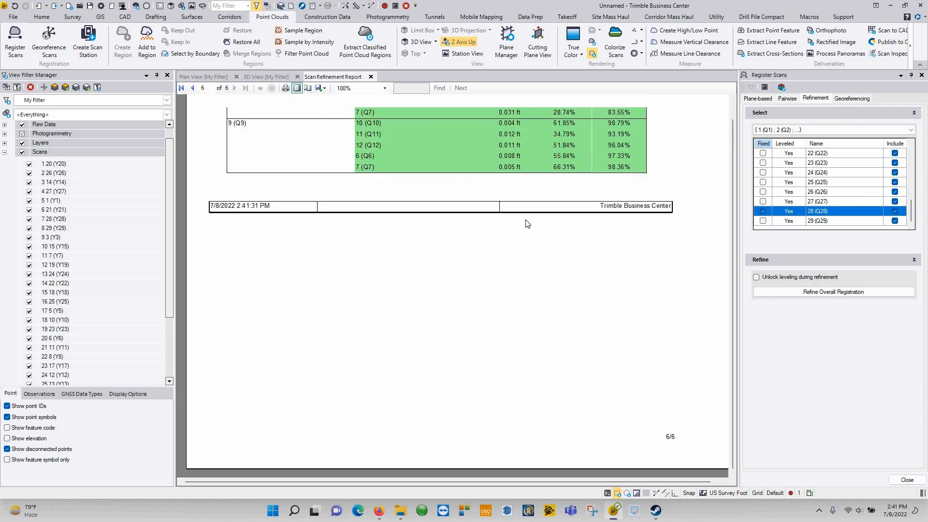
click(271, 76)
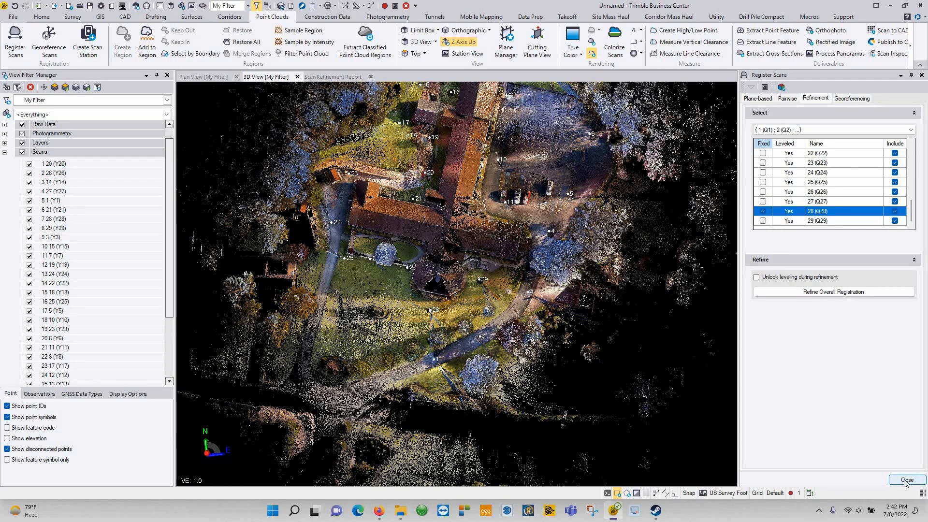
Step: Close the Register Scans panel and inspect a wall in the refined cloud
click(906, 480)
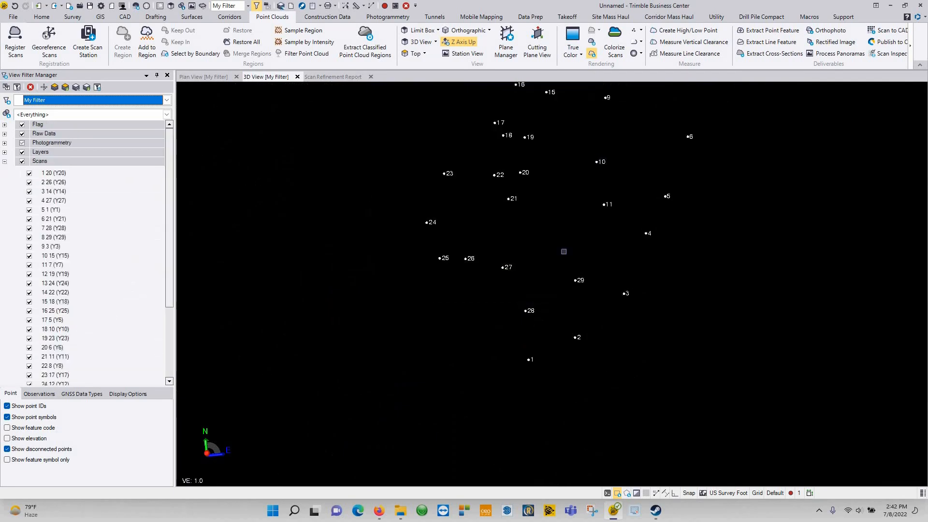
scroll(690, 251, up, 10)
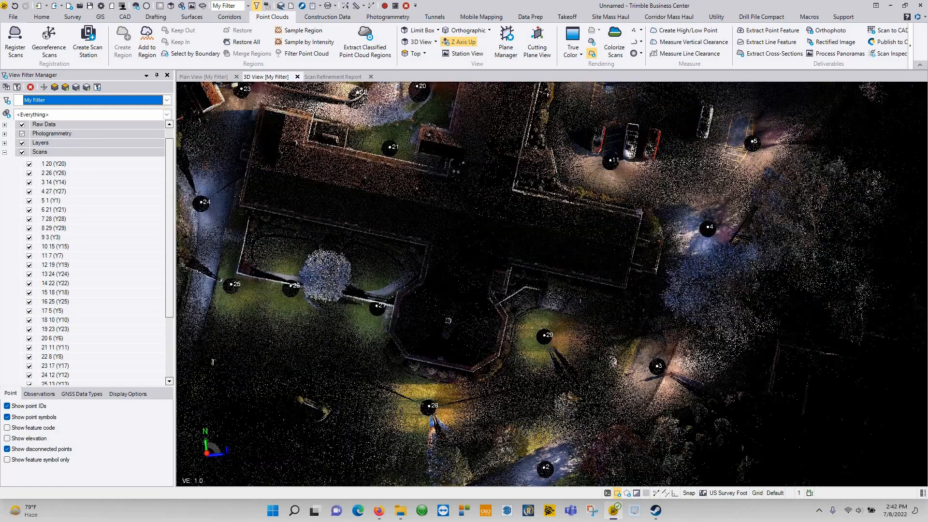
middle_drag(655, 310, 662, 133)
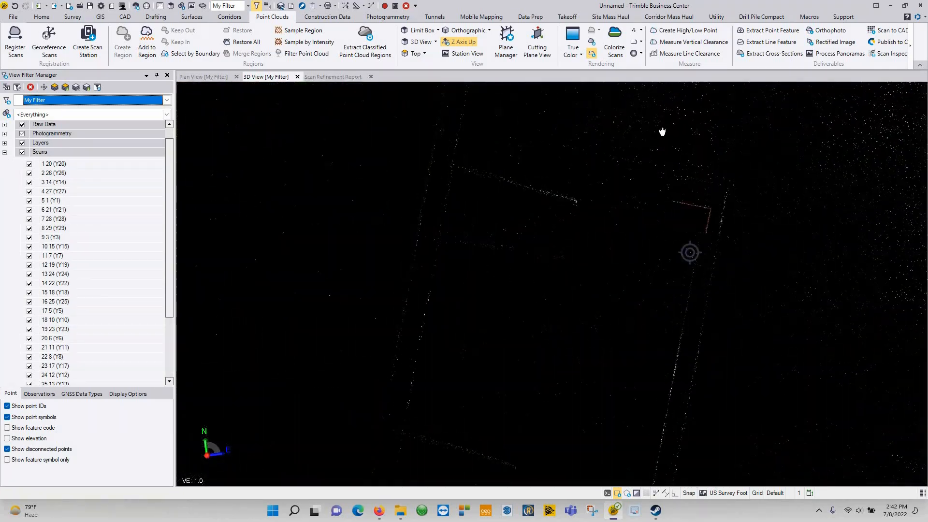
middle_drag(651, 329, 667, 127)
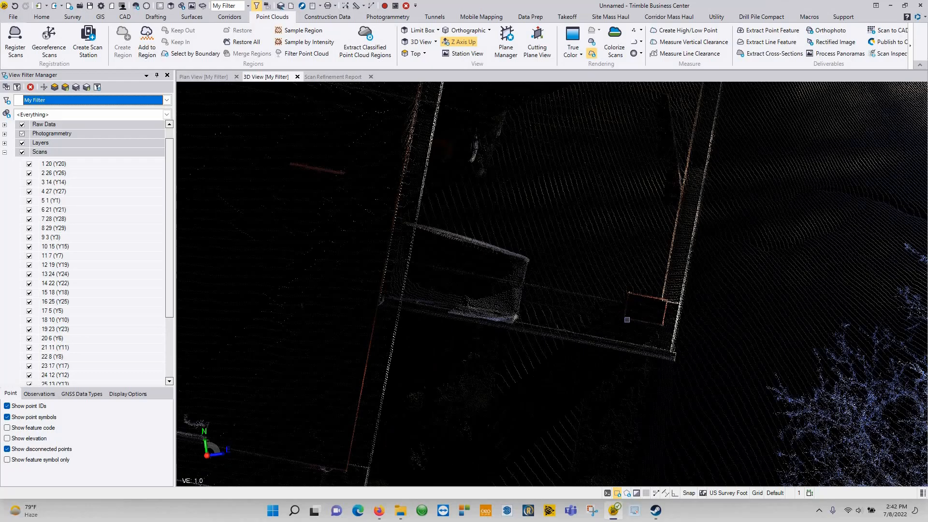
middle_drag(667, 116, 619, 347)
scroll(544, 286, down, 2)
Step: Pan across the site past the parked vehicles near stations 10 and 11 to stations 9 and 15
middle_drag(745, 337, 759, 382)
scroll(520, 247, down, 4)
middle_drag(519, 247, 773, 367)
middle_drag(502, 190, 519, 422)
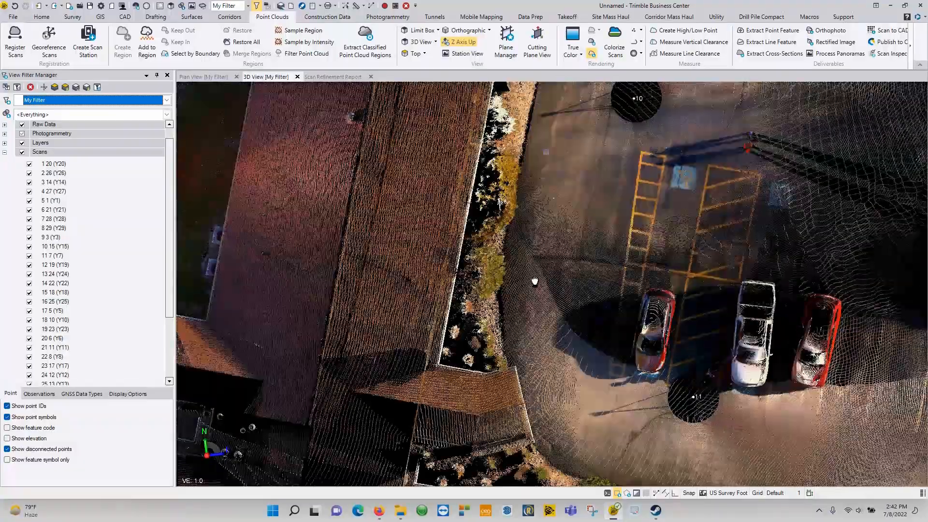
middle_drag(535, 149, 511, 424)
middle_drag(449, 126, 446, 316)
middle_drag(422, 113, 443, 364)
middle_drag(375, 105, 355, 270)
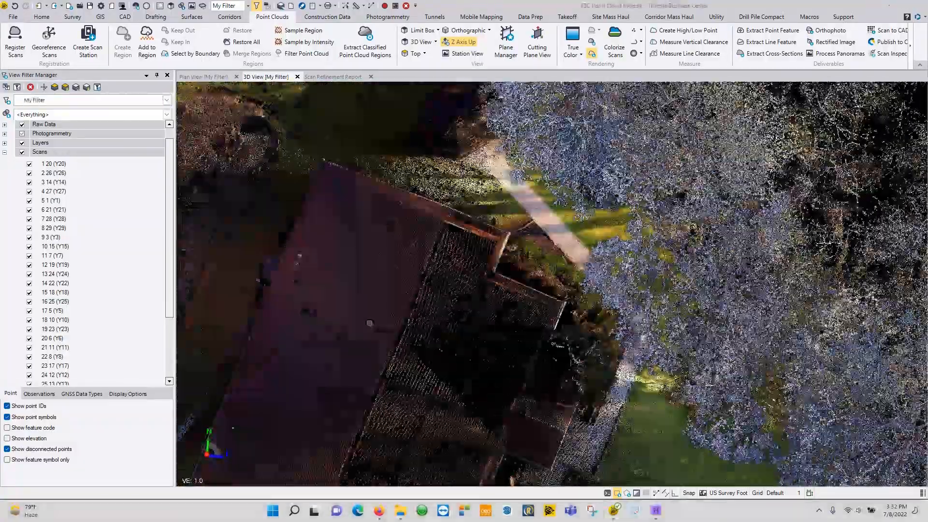